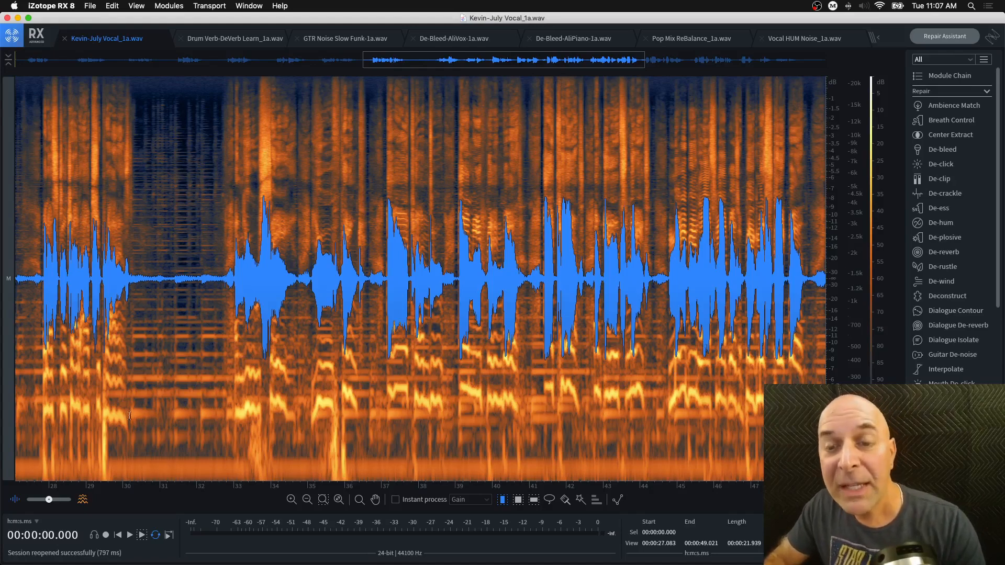
Step: Compare the waveform-only display of the vocal with its spectrogram-only display
drag(50, 500, 24, 502)
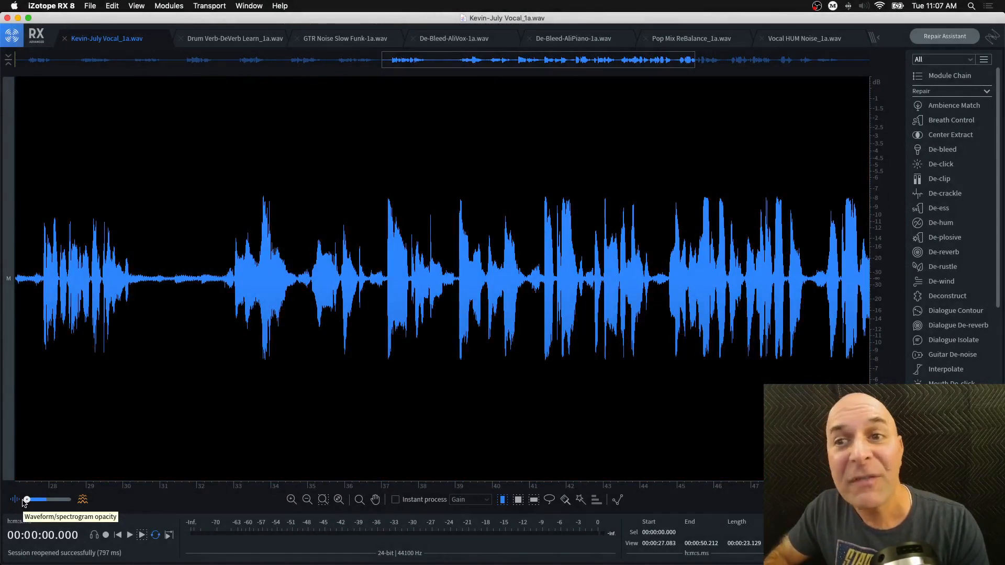
drag(26, 501, 70, 504)
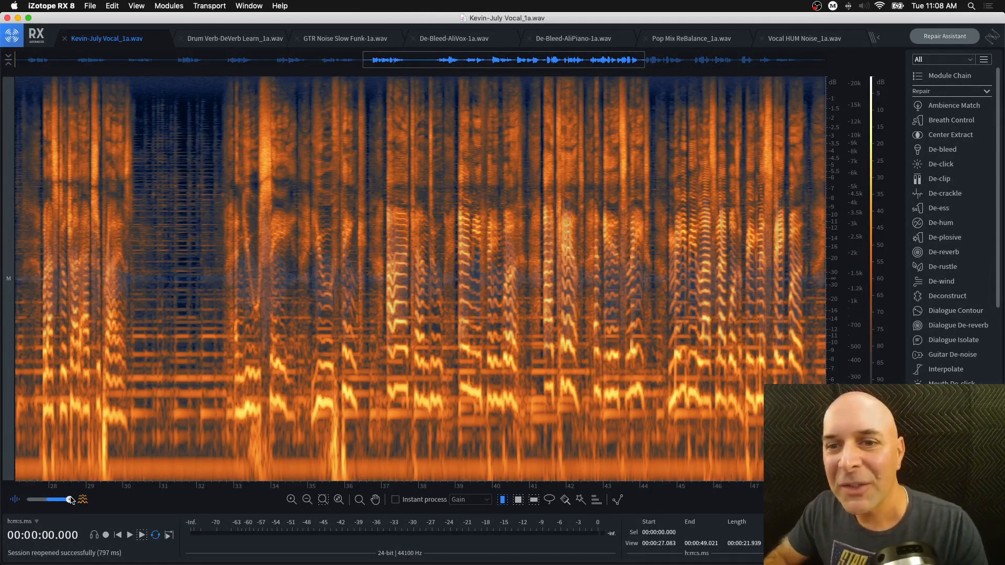
Step: Try a time selection across the middle phrases and a frequency-band selection on the spectrogram, and clear both
drag(226, 306, 479, 312)
click(536, 324)
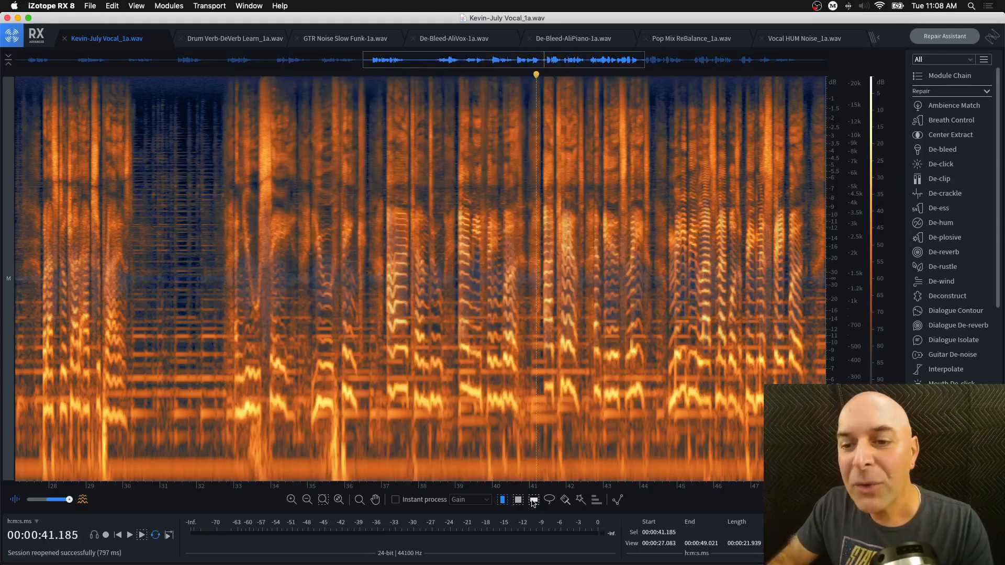
click(534, 500)
drag(523, 463, 544, 253)
click(538, 253)
Step: Try time-frequency selections over about 34.3 to 44.5 s and on a small area near 35.2 s, and clear them
click(518, 500)
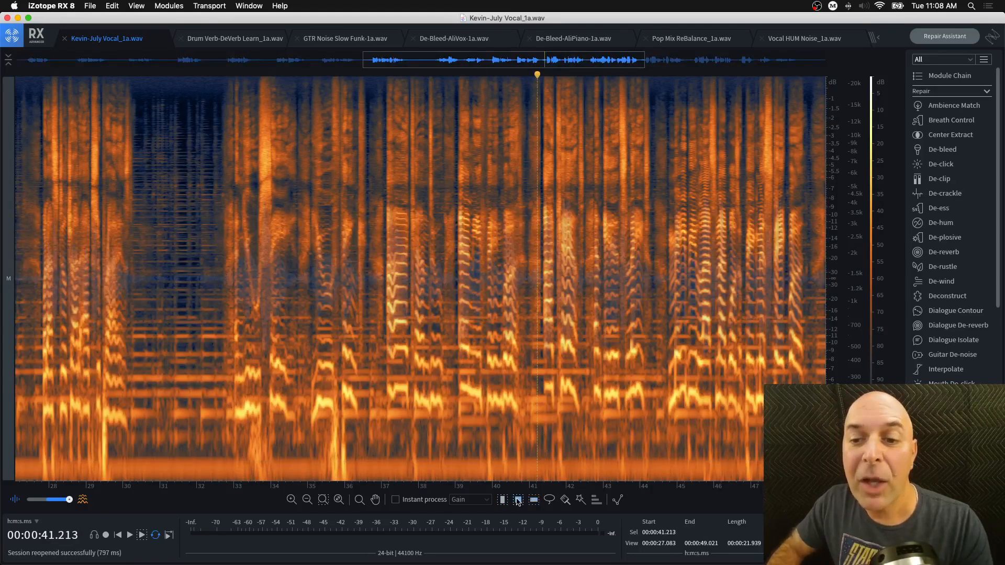
drag(281, 157, 660, 417)
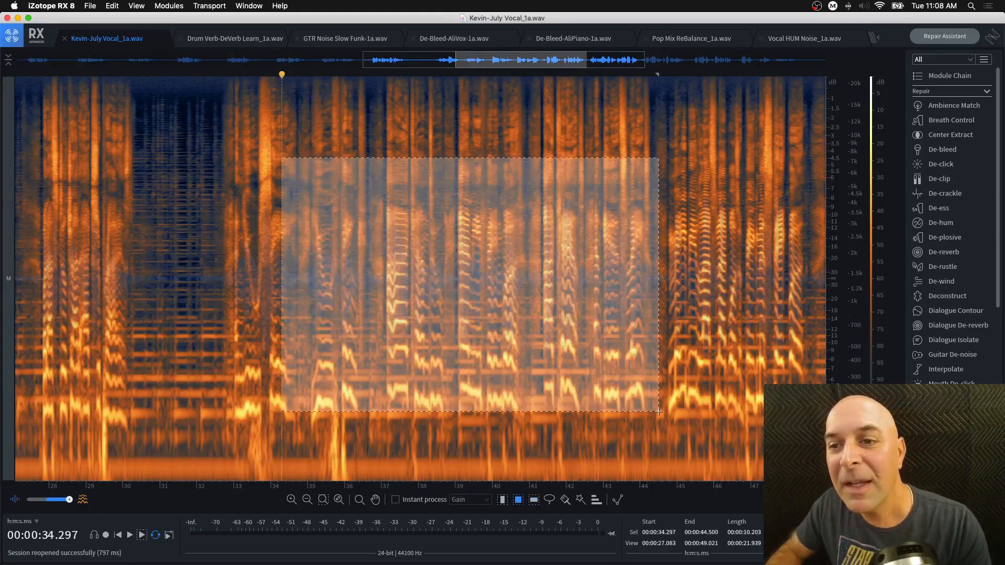
click(690, 403)
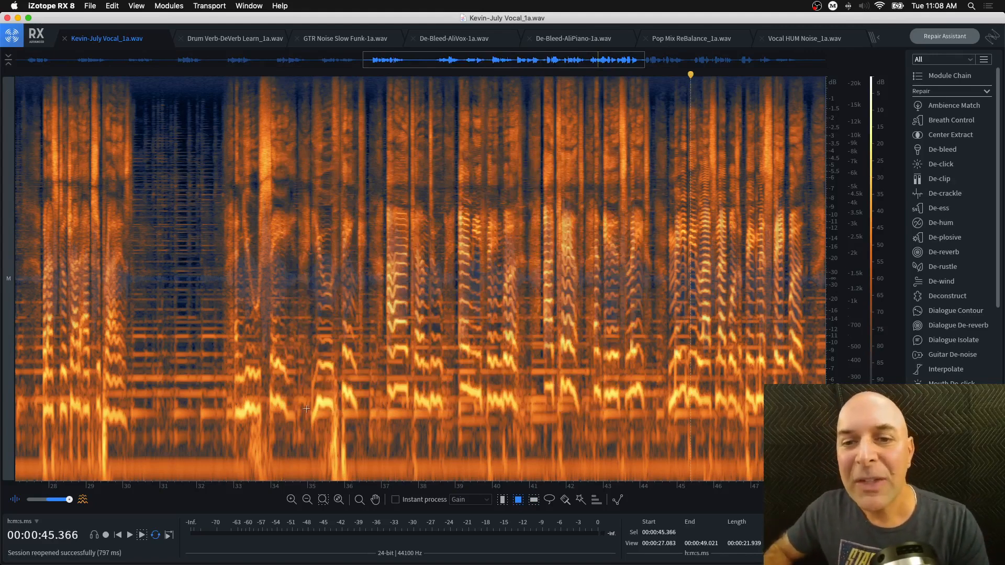
drag(314, 404, 330, 408)
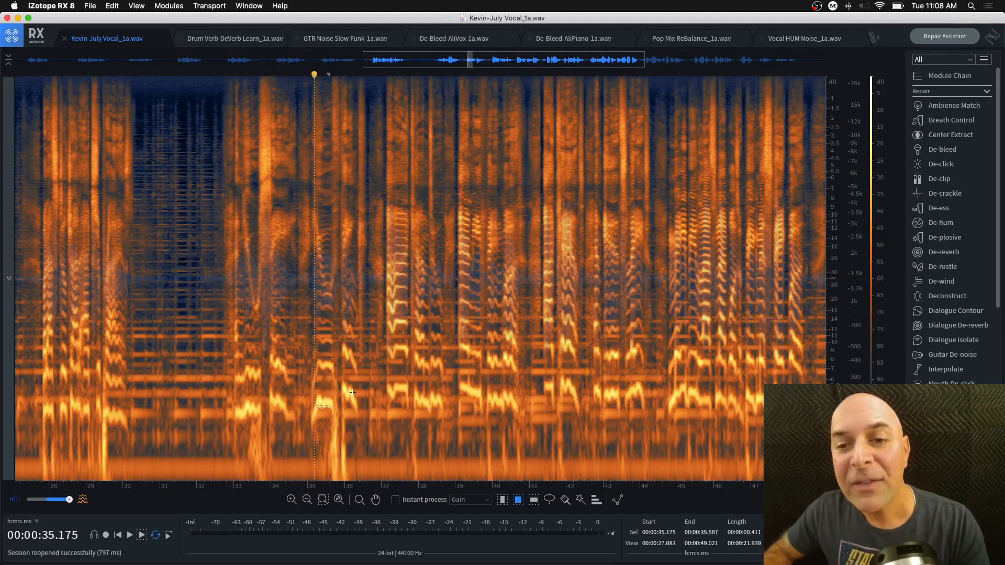
click(382, 377)
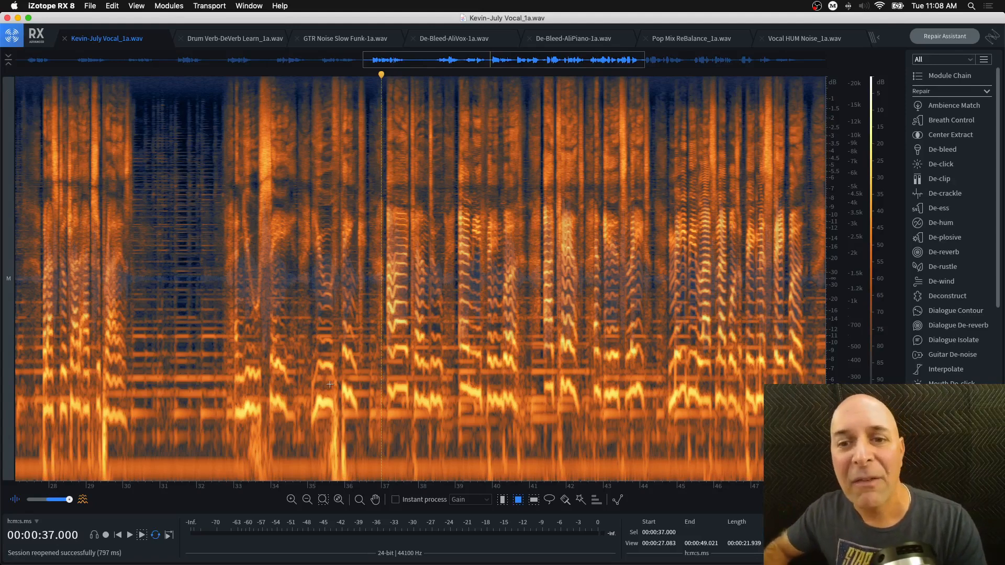
Step: Blend the waveform equally with the spectrogram and switch to the time selection tool
drag(71, 501, 50, 501)
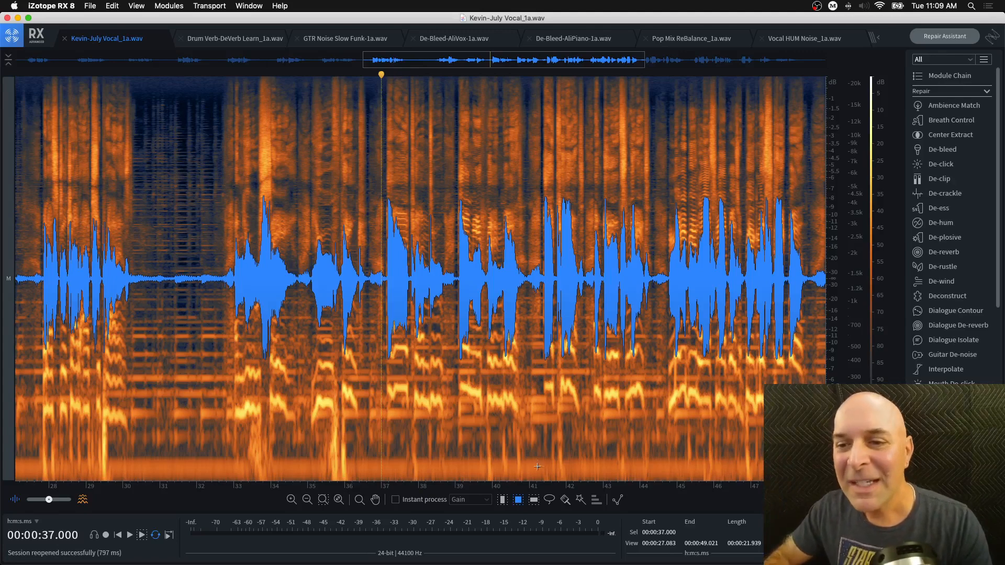
click(503, 500)
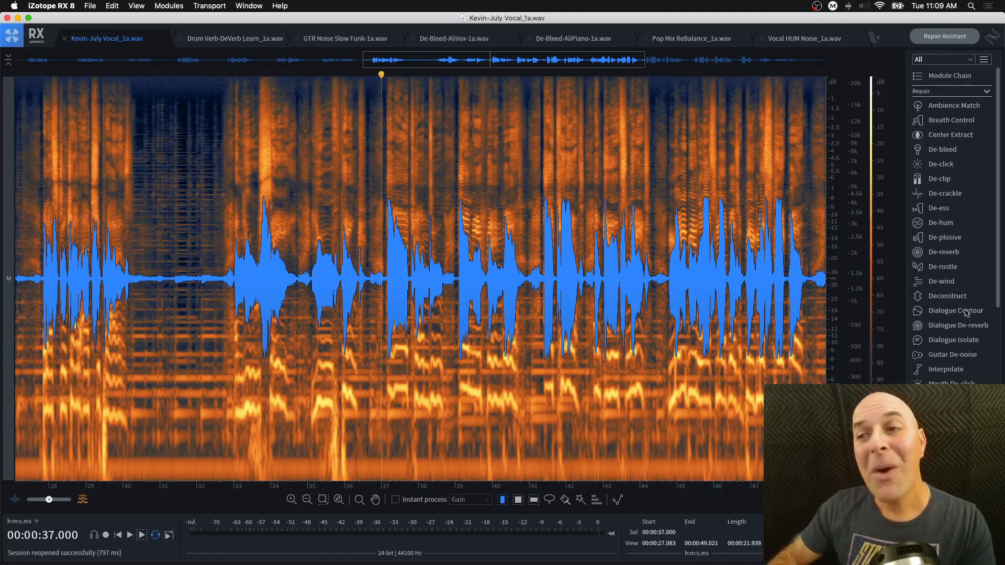
Step: View the Ambience Match, Breath Control and Center Extract modules and close them all
click(945, 106)
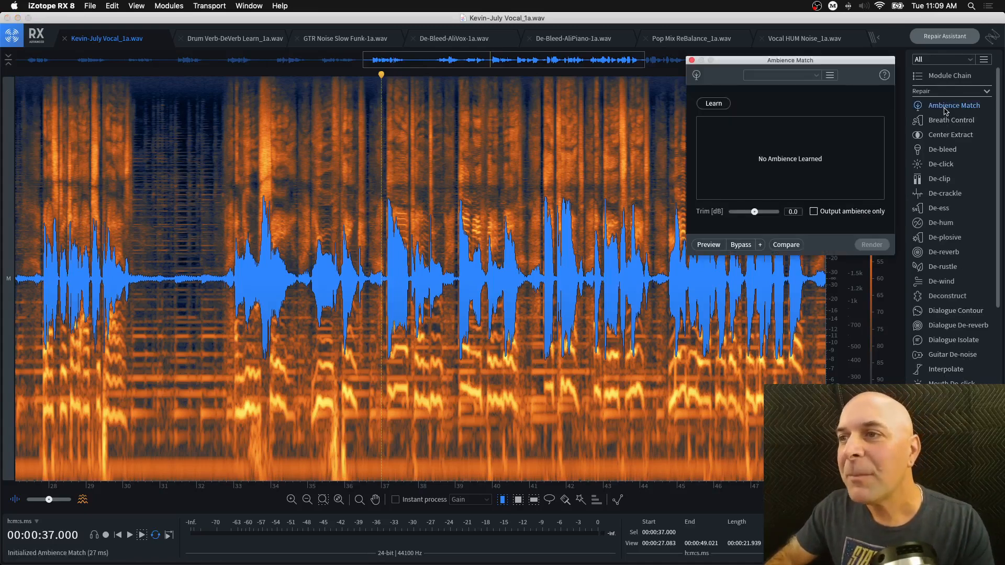
drag(844, 72, 724, 110)
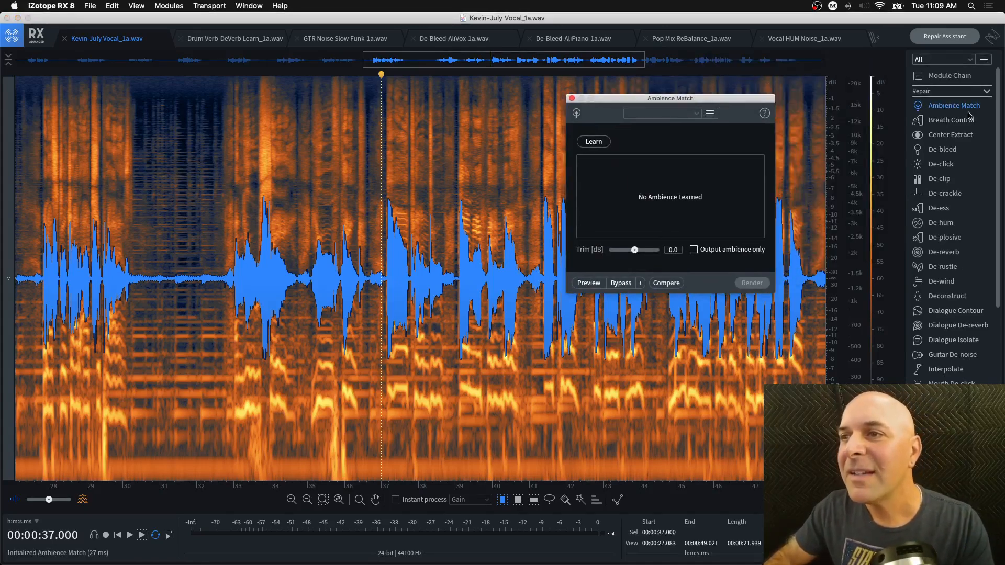
click(941, 122)
click(942, 135)
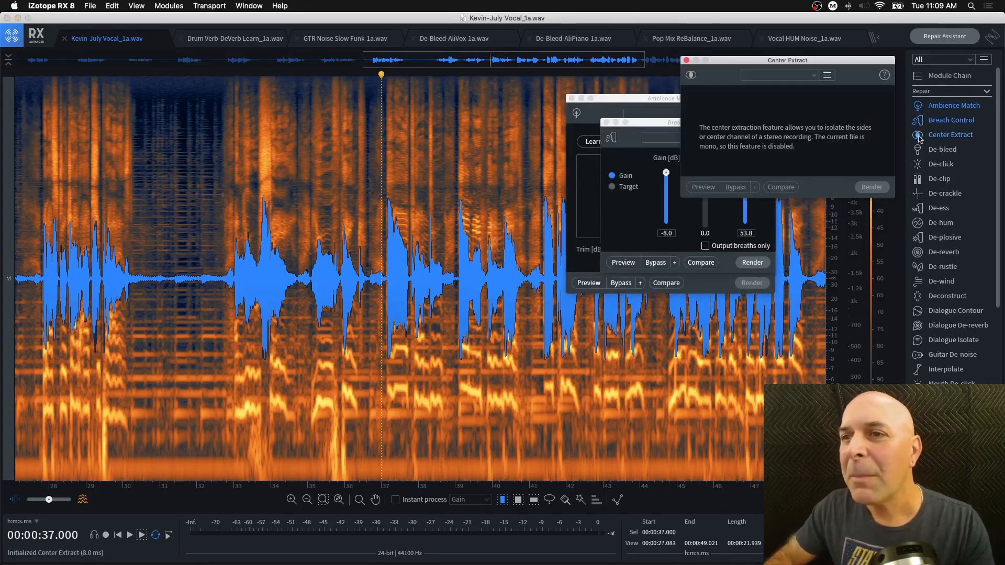
click(686, 60)
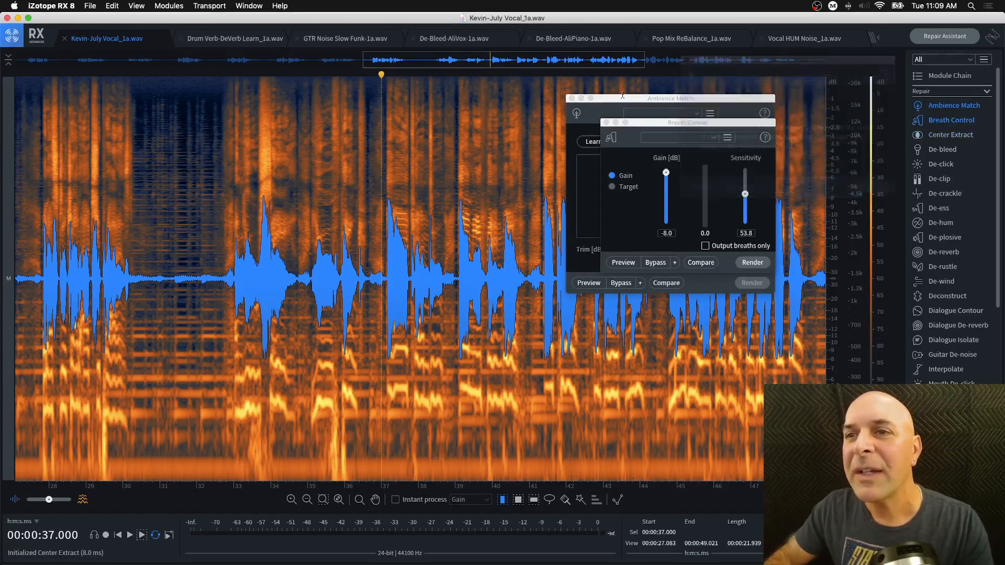
click(606, 123)
click(572, 98)
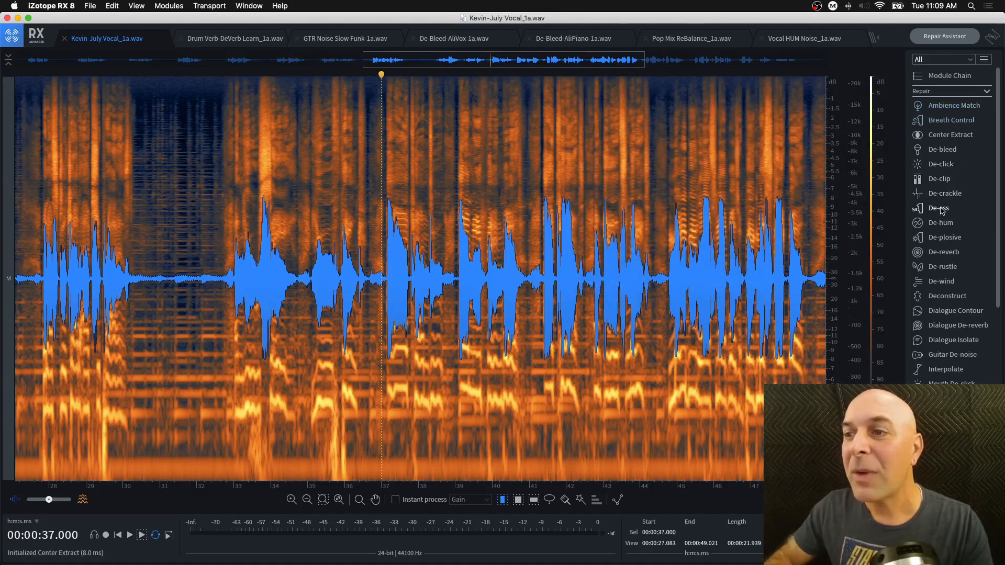
Step: Look through the remaining Repair modules
scroll(953, 264, down, 4)
scroll(953, 273, down, 1)
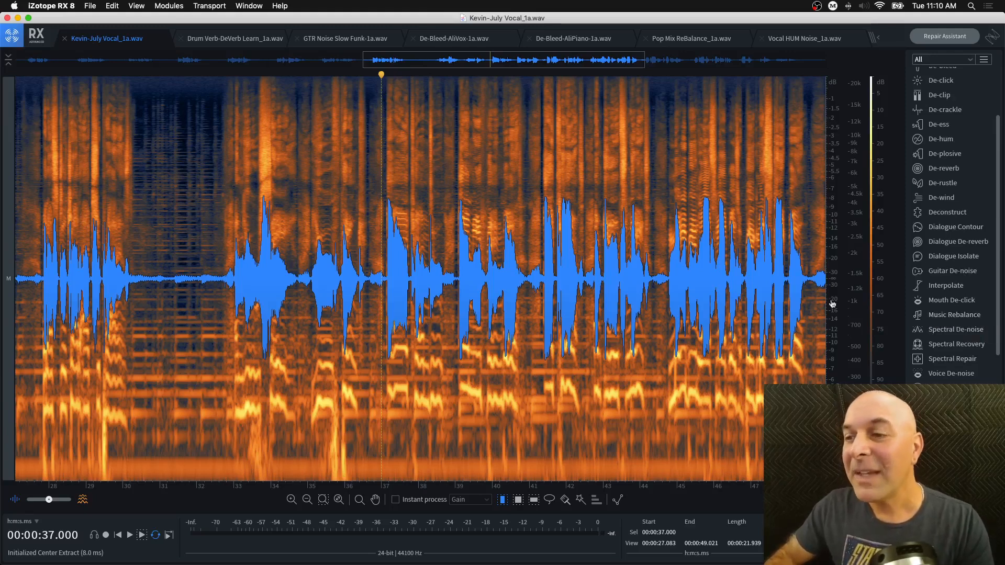
scroll(953, 283, up, 4)
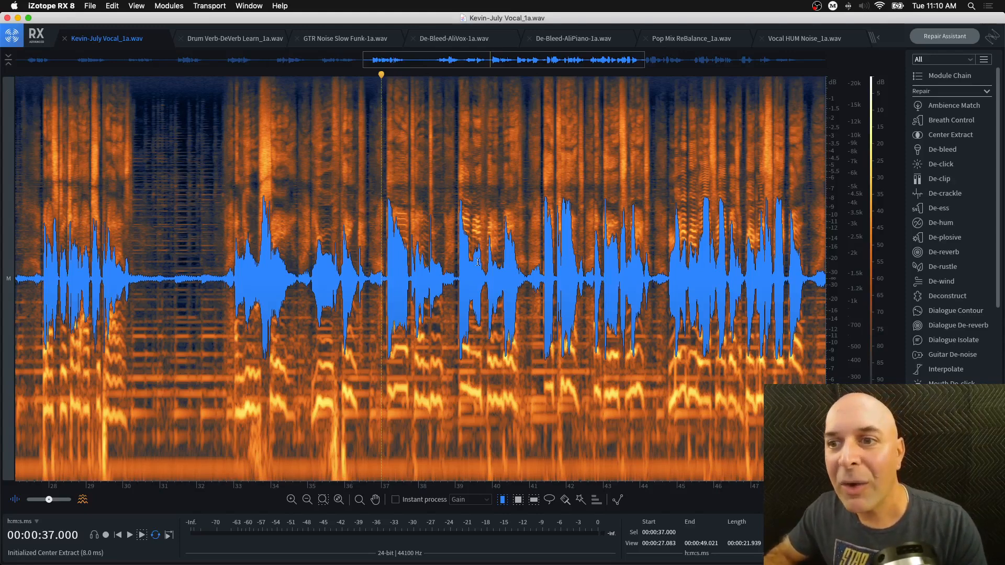
click(92, 6)
click(334, 22)
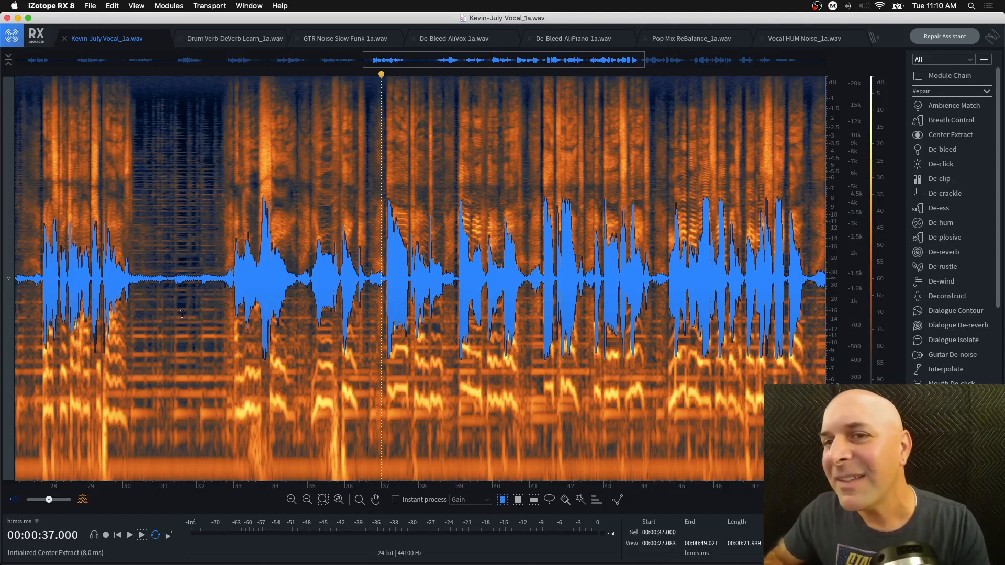
Step: Play the vocal from about 30.9 s, in the quiet gap before the phrase, and stop playback
scroll(183, 315, up, 3)
click(136, 304)
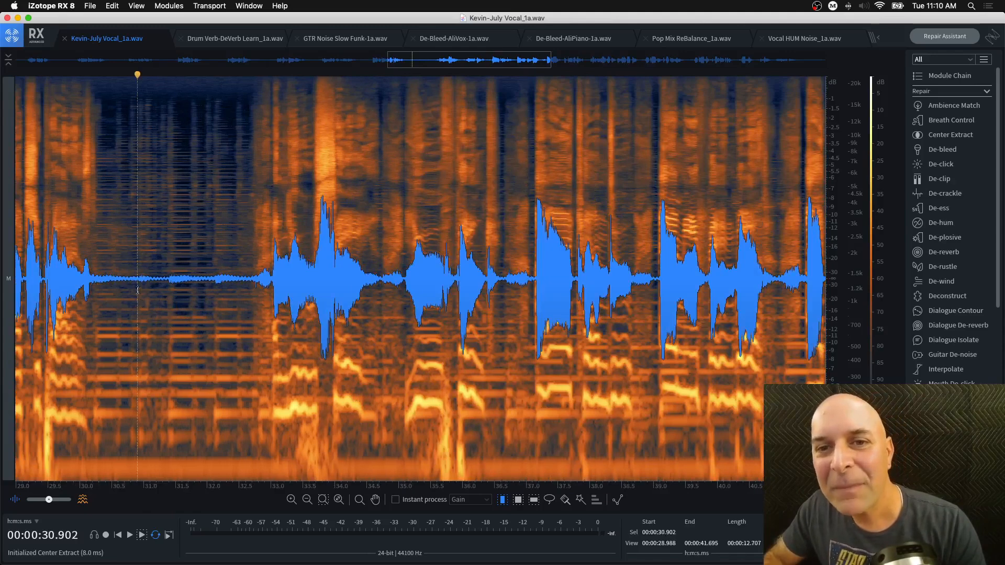
click(135, 290)
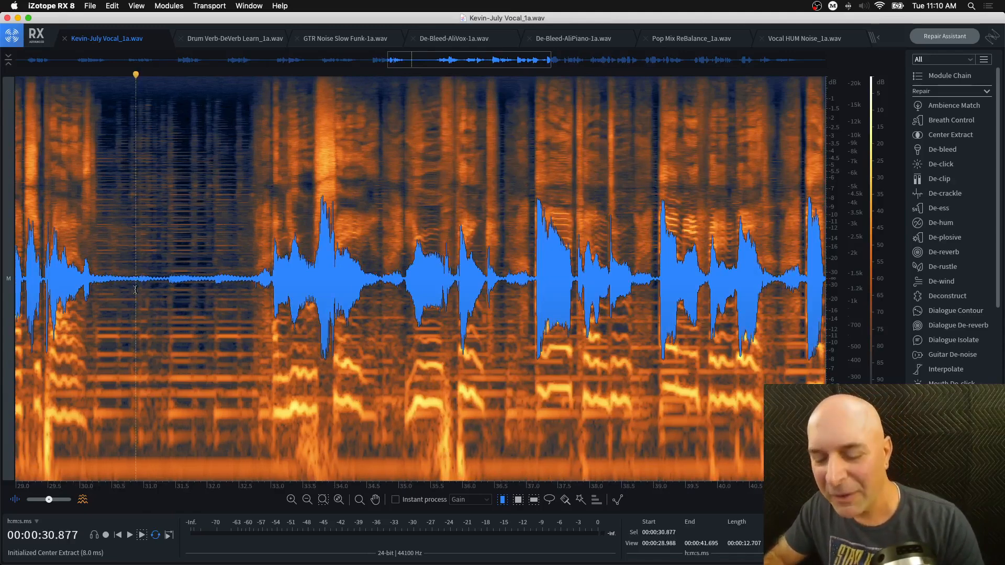
key(space)
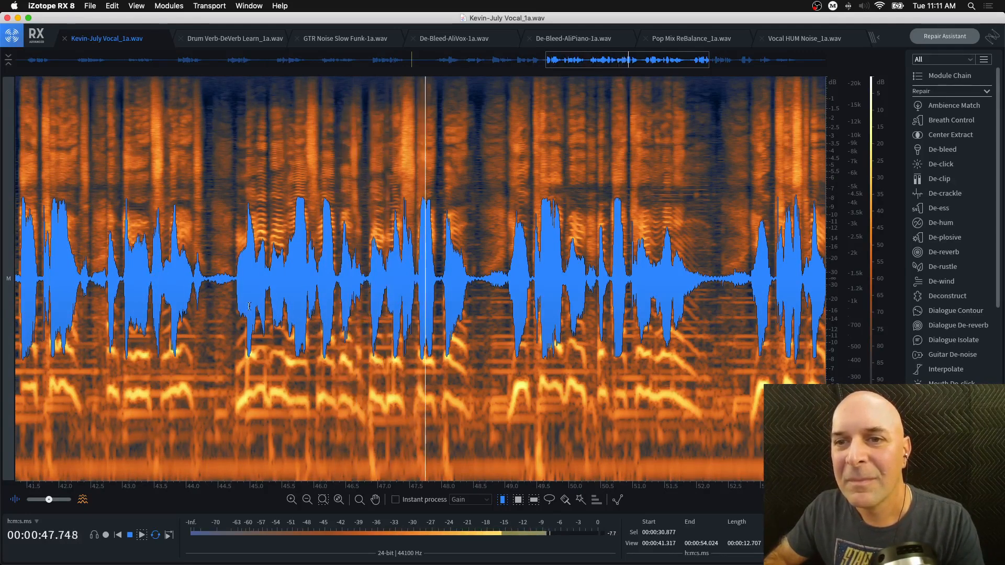
key(space)
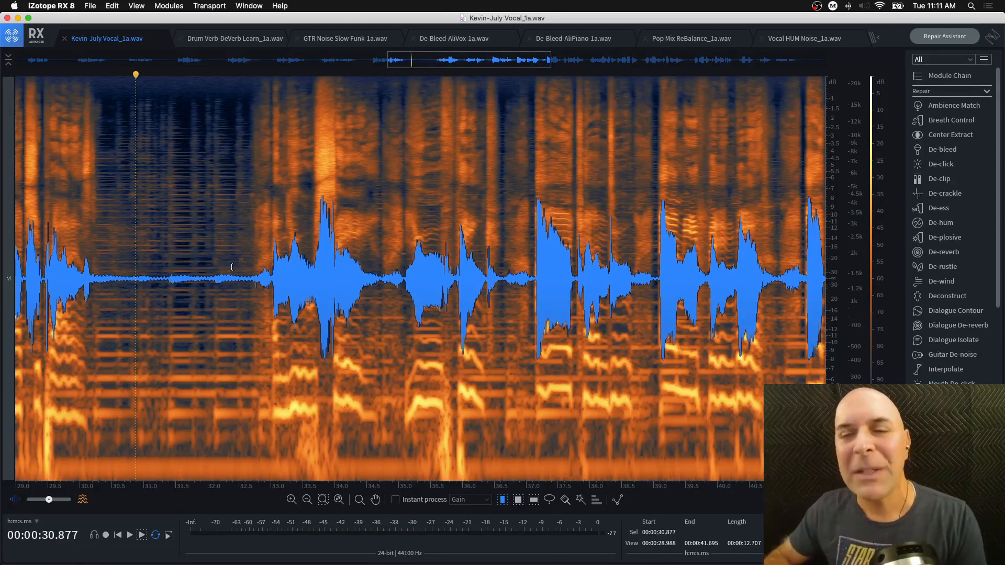
Step: Compare the spectrogram and waveform displays around 34 s, and select and play the loud burst from 33.690 to 34.000 s
scroll(301, 250, up, 6)
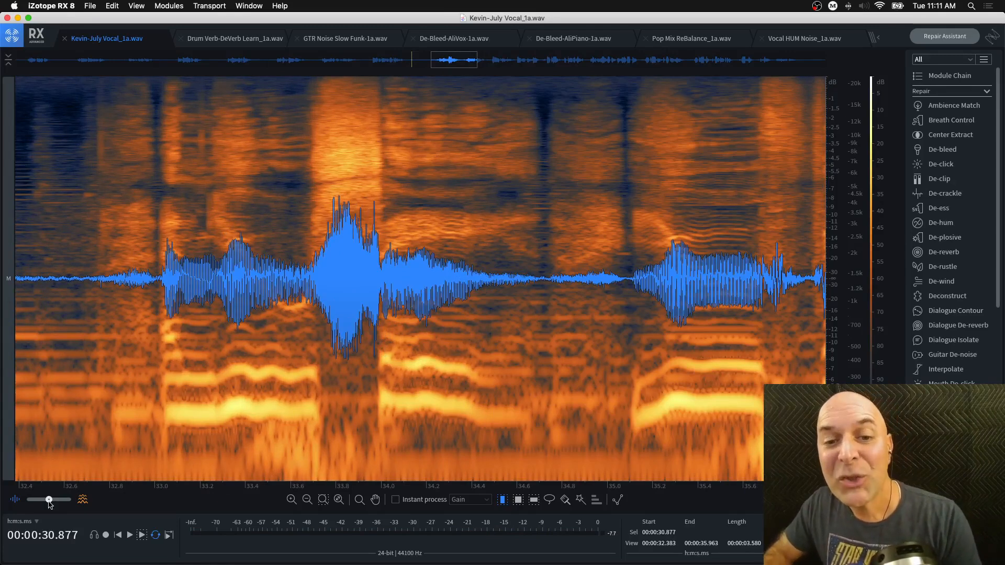
drag(48, 501, 70, 501)
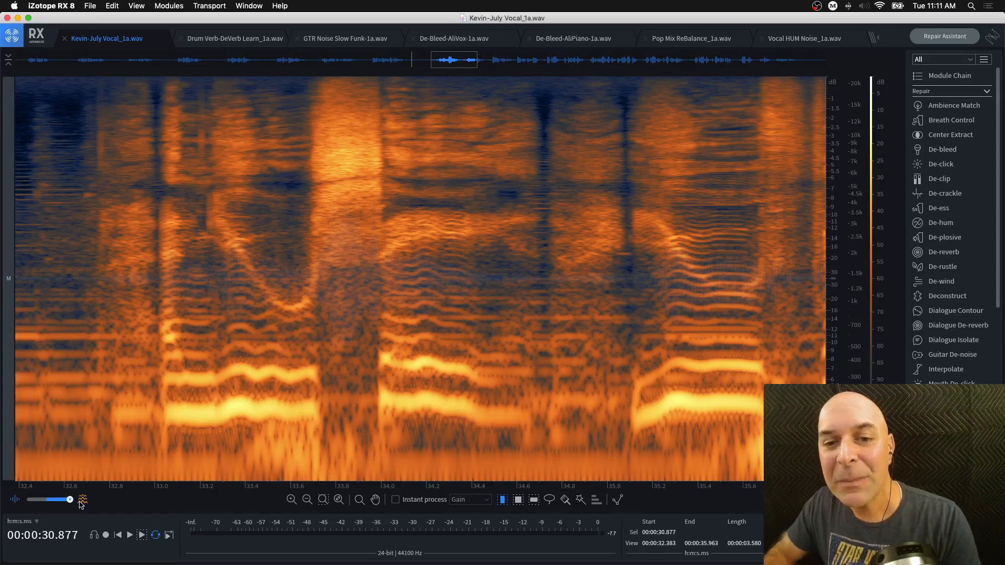
drag(69, 501, 31, 501)
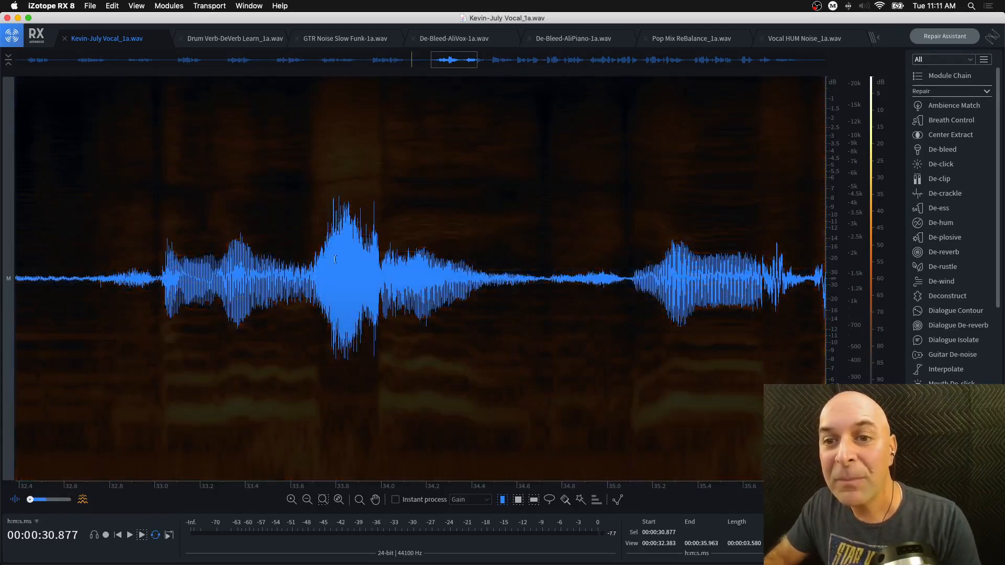
drag(311, 266, 382, 278)
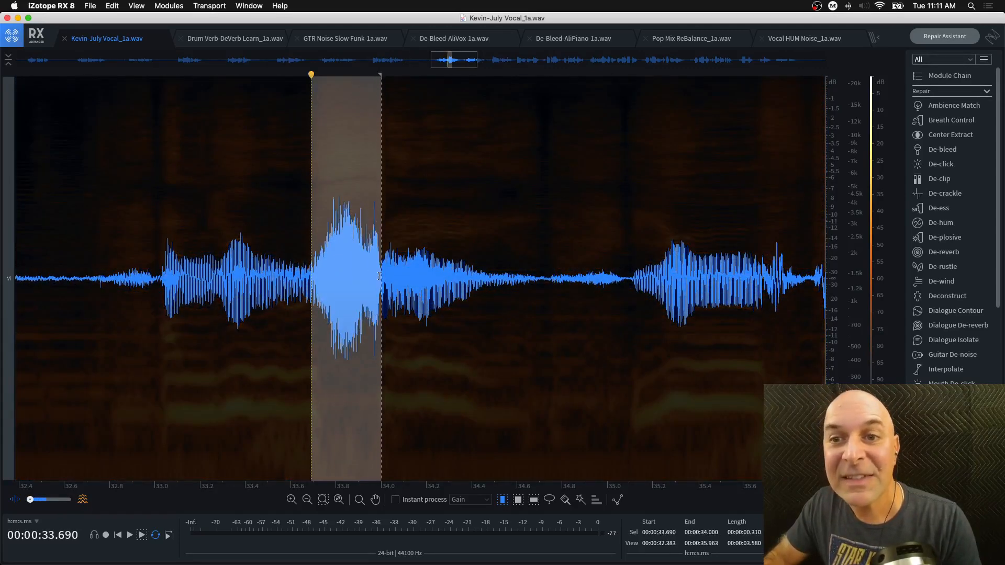
click(141, 535)
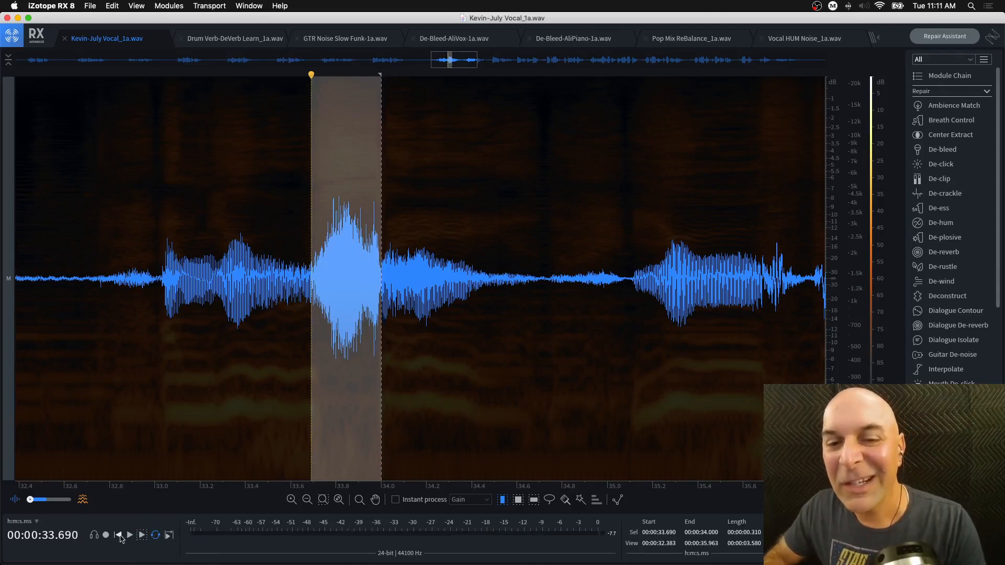
Step: Show only the spectrogram and make a time-frequency selection of the burst's upper frequencies from about 33.7 to 34.06 s
drag(31, 500, 71, 501)
click(281, 281)
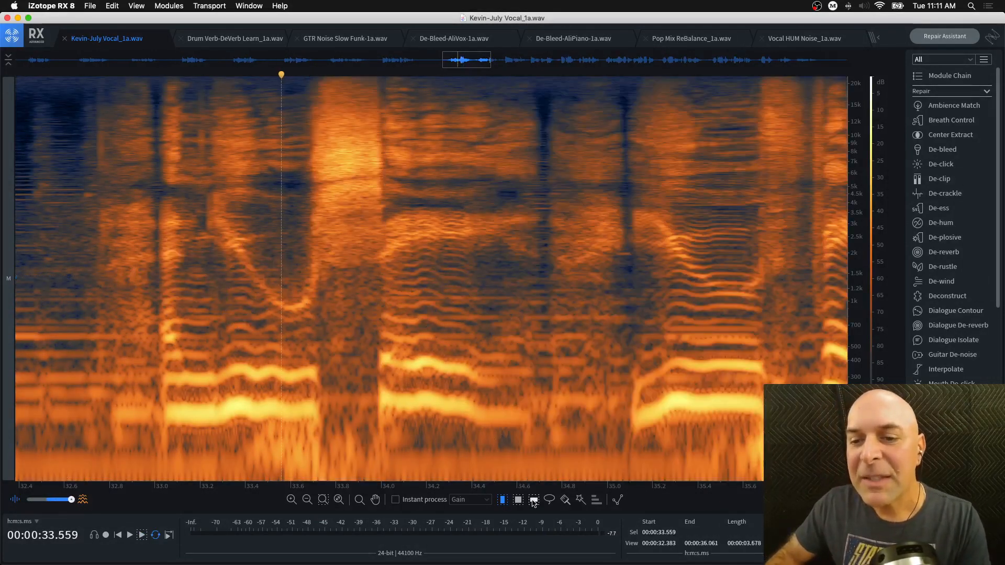
click(533, 500)
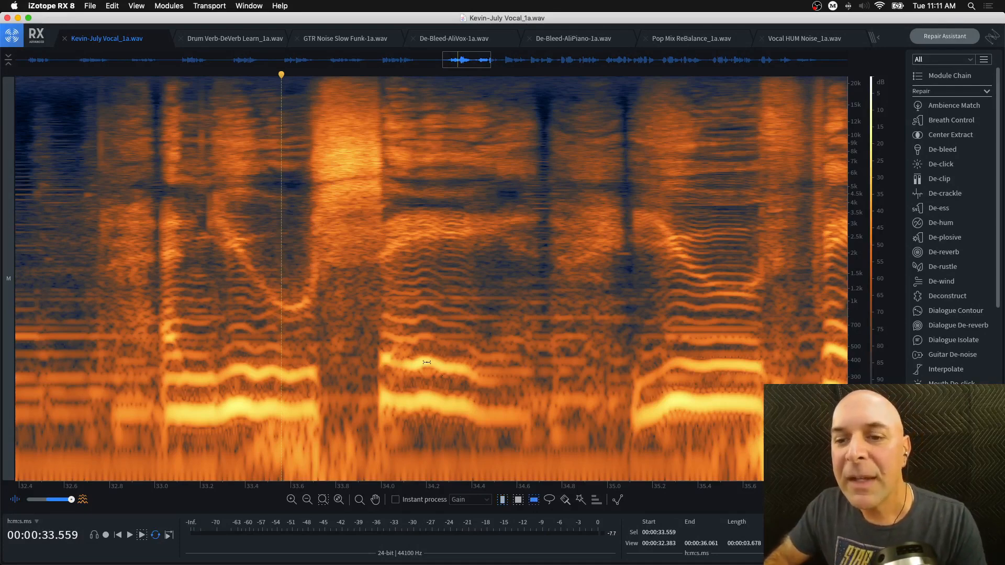
click(521, 498)
drag(315, 271, 395, 76)
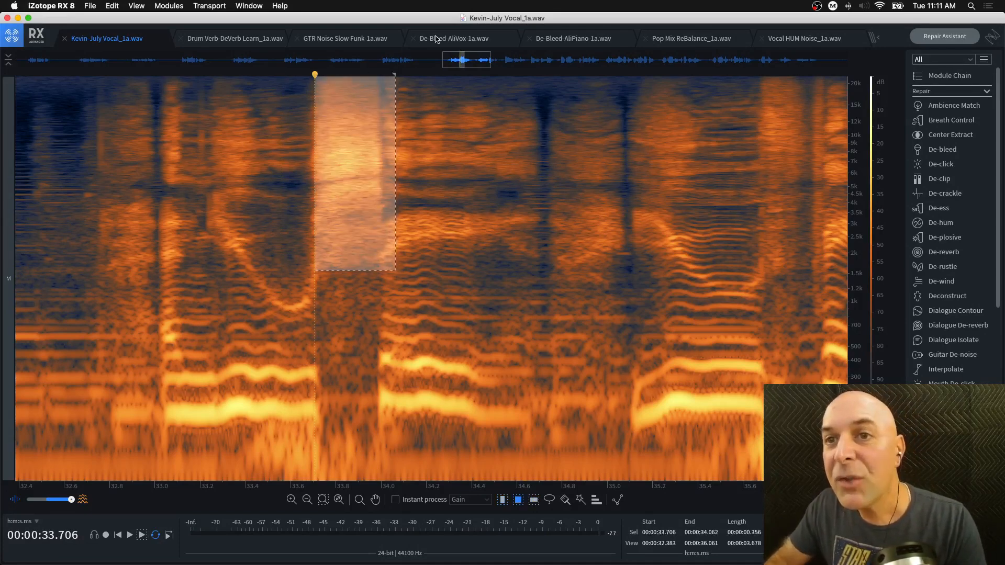
Step: Clear the burst's selection, try selecting its upper frequencies again, and deselect
drag(468, 59, 443, 59)
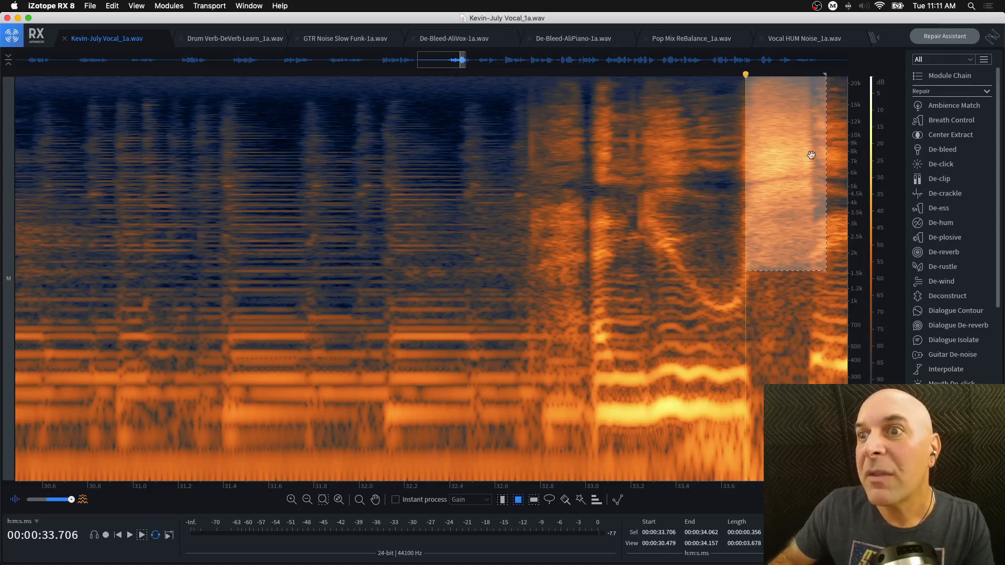
click(703, 185)
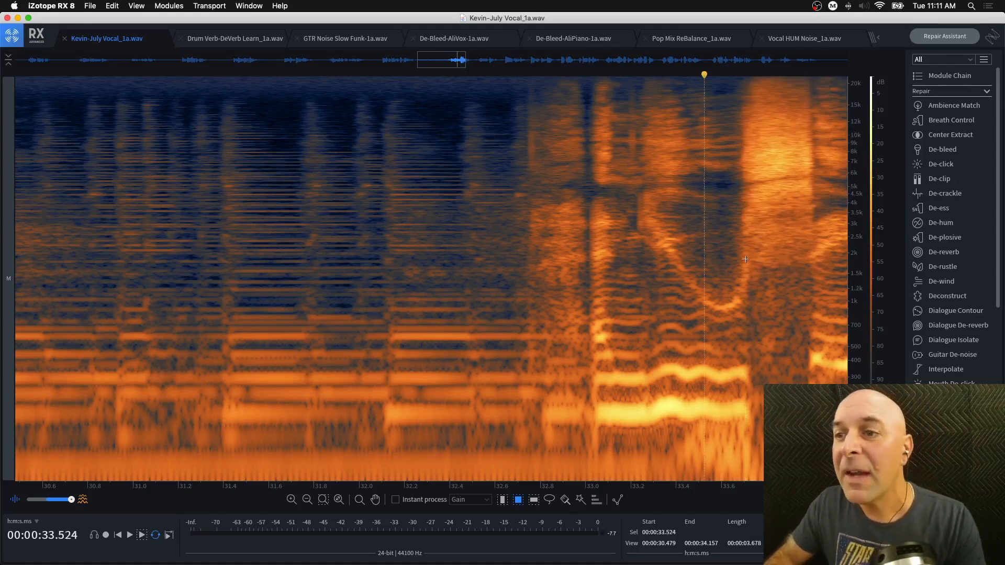
drag(748, 267, 823, 78)
click(684, 118)
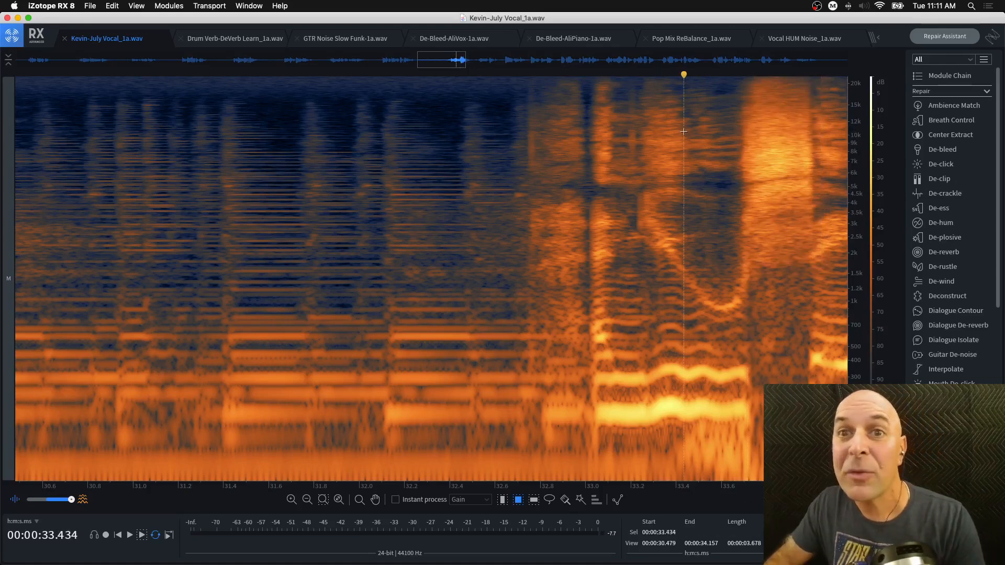
Step: Centre the view on the burst near 33.8 s and blend the waveform back over the spectrogram
drag(442, 61, 457, 61)
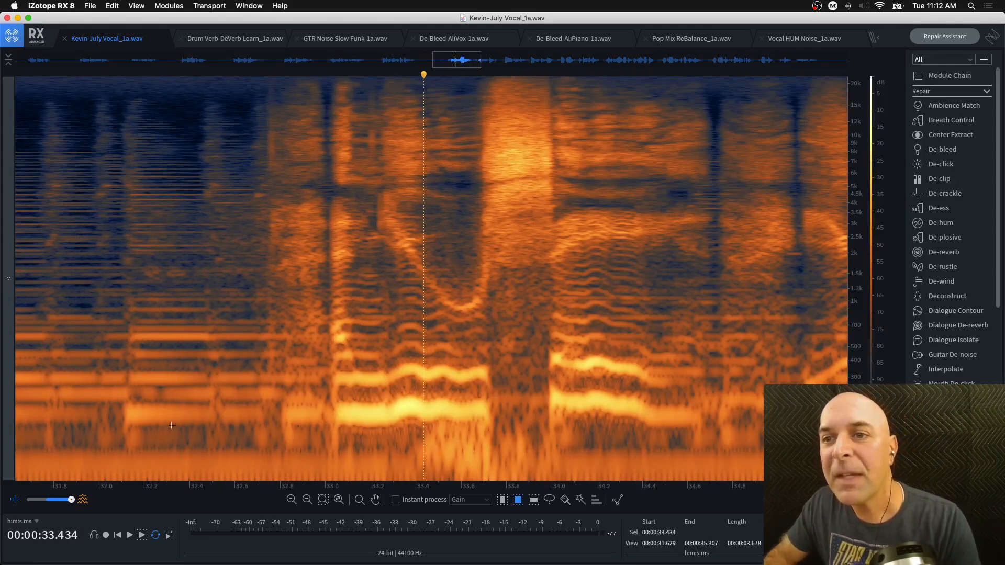
drag(73, 502, 50, 505)
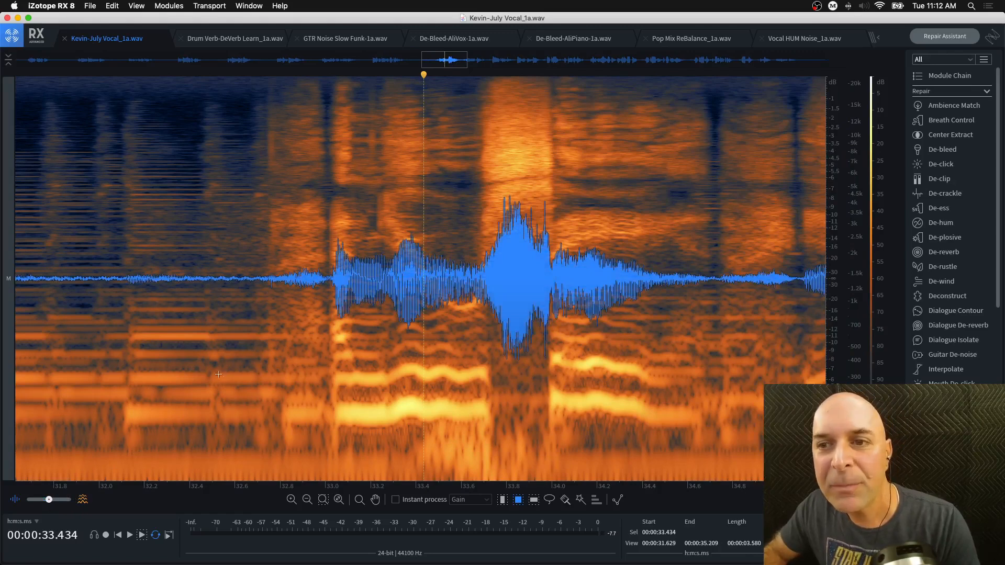
Step: Select the time range from about 32.68 to 34.73 s around the burst and open the De-ess module beside it
scroll(436, 219, down, 3)
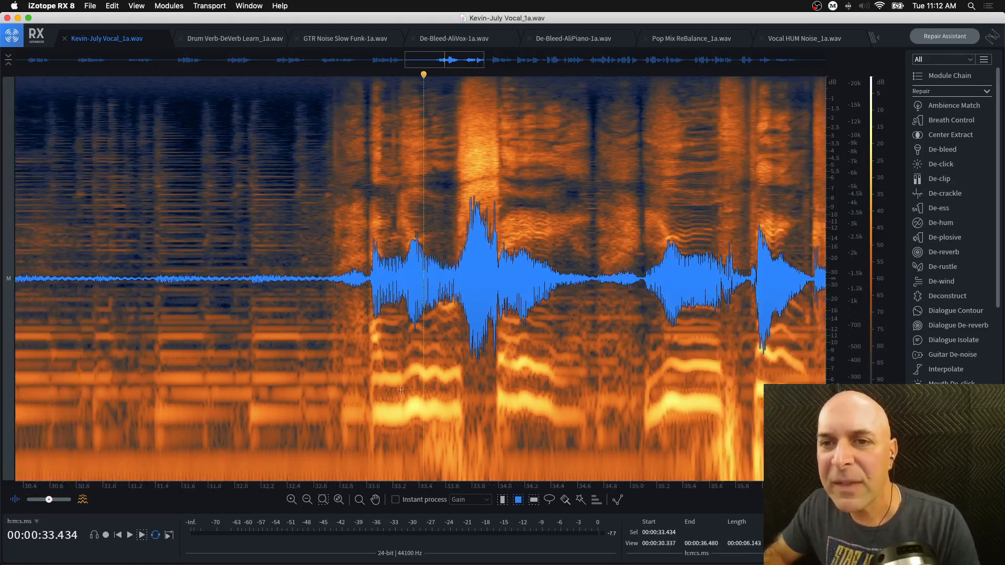
click(503, 501)
drag(324, 243, 594, 255)
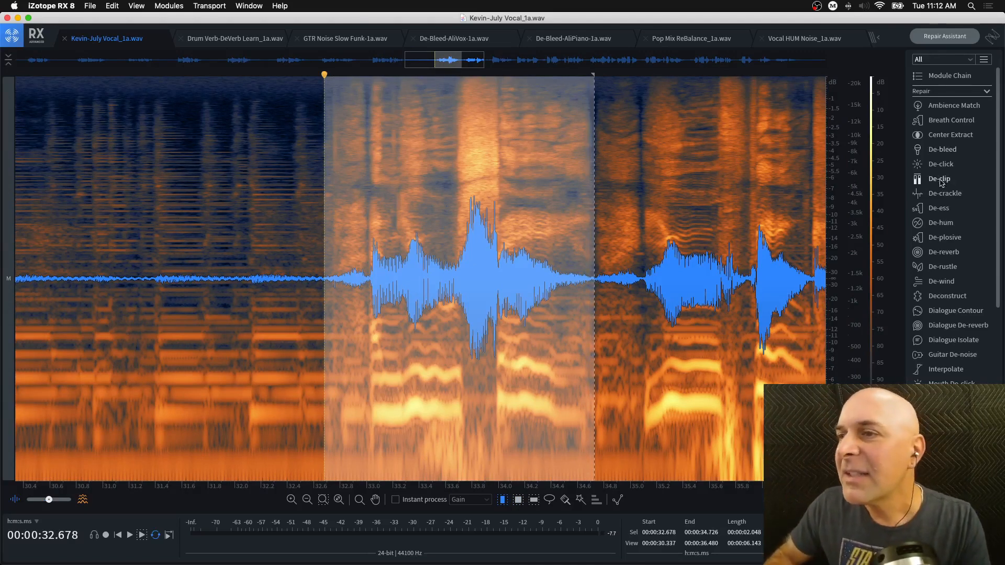
click(941, 209)
drag(619, 142, 656, 100)
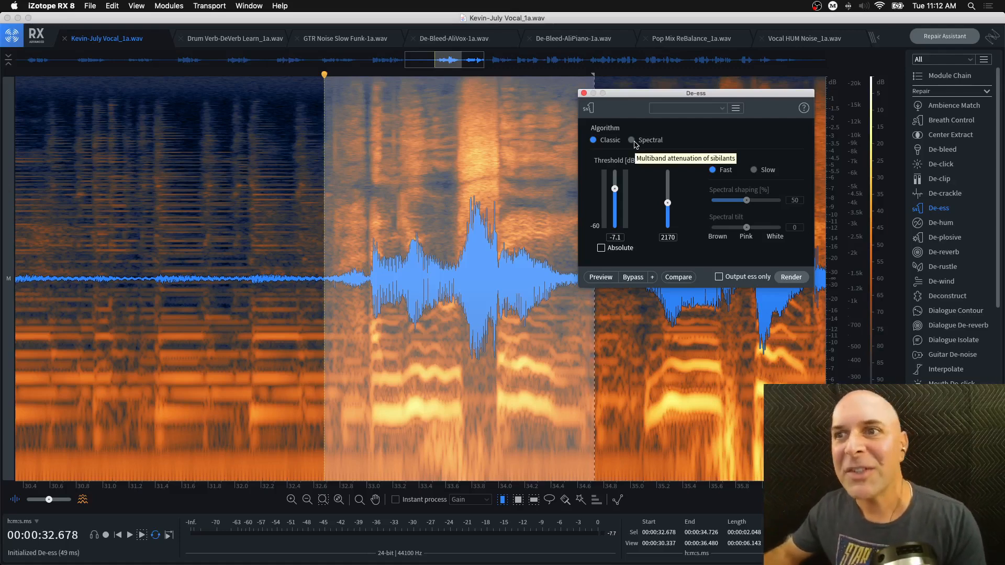
Step: Review the De-ess module's factory presets and its preset management options without choosing any
click(720, 109)
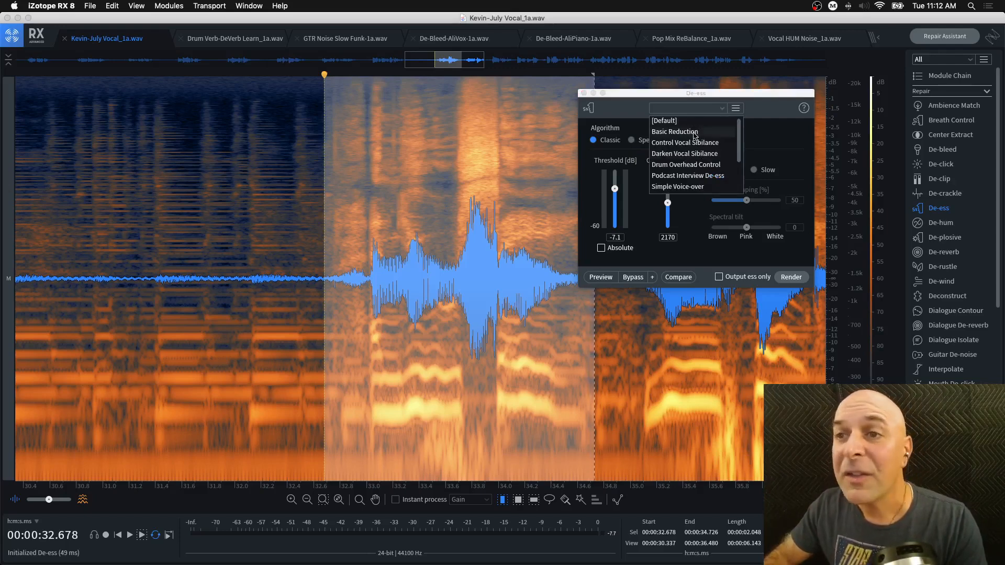
mouse_move(739, 148)
mouse_down()
mouse_move(742, 176)
mouse_move(741, 131)
mouse_up()
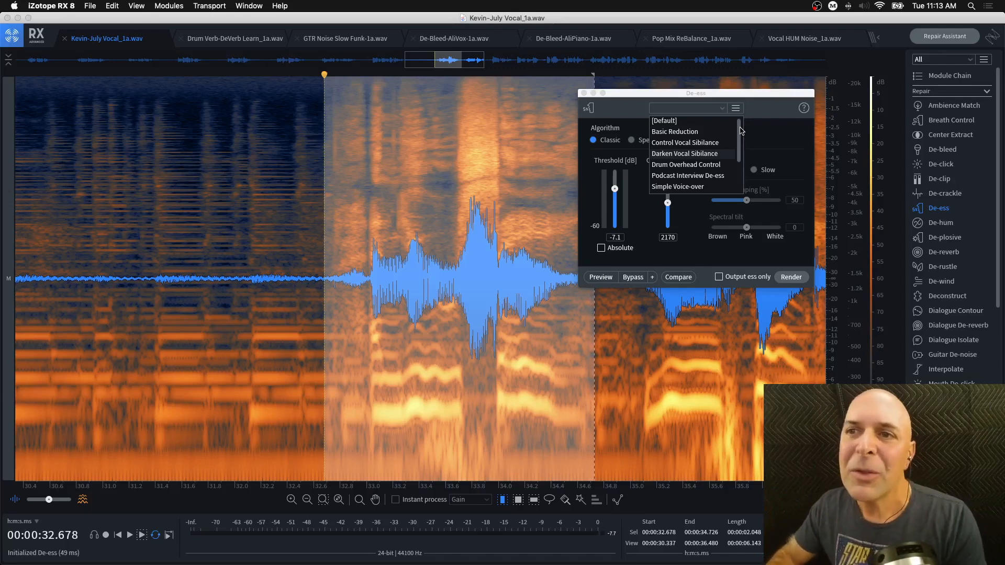
click(754, 107)
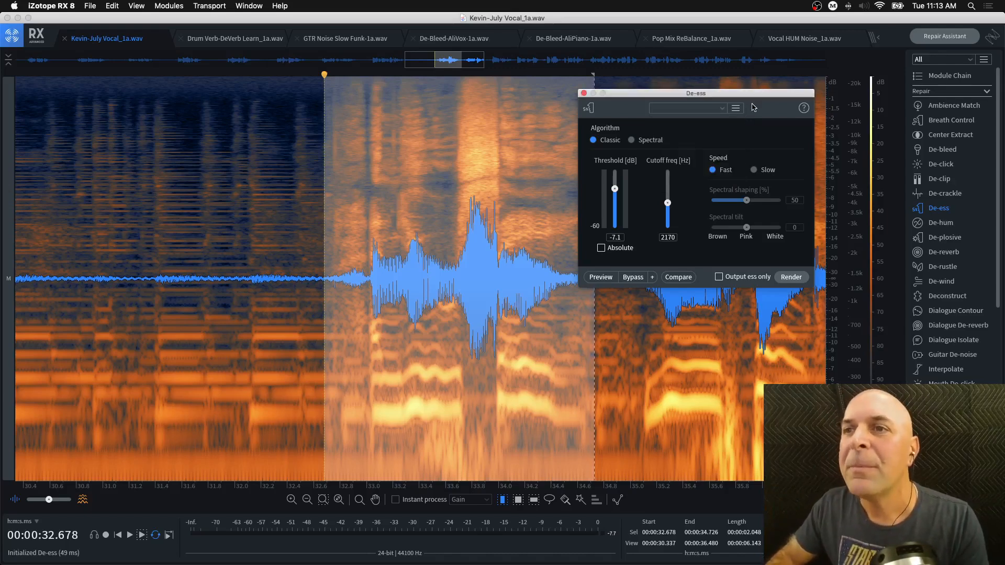
click(736, 109)
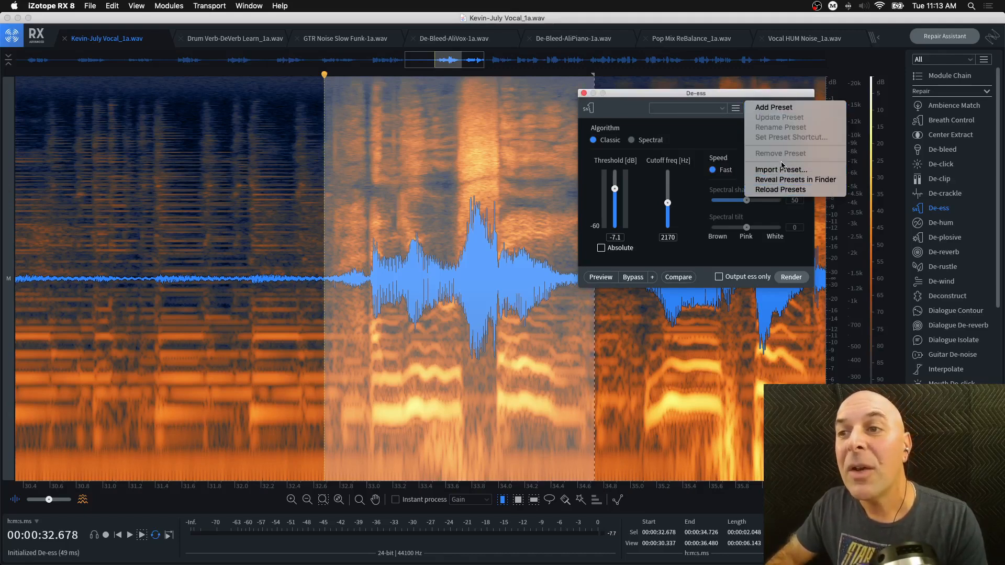
click(754, 96)
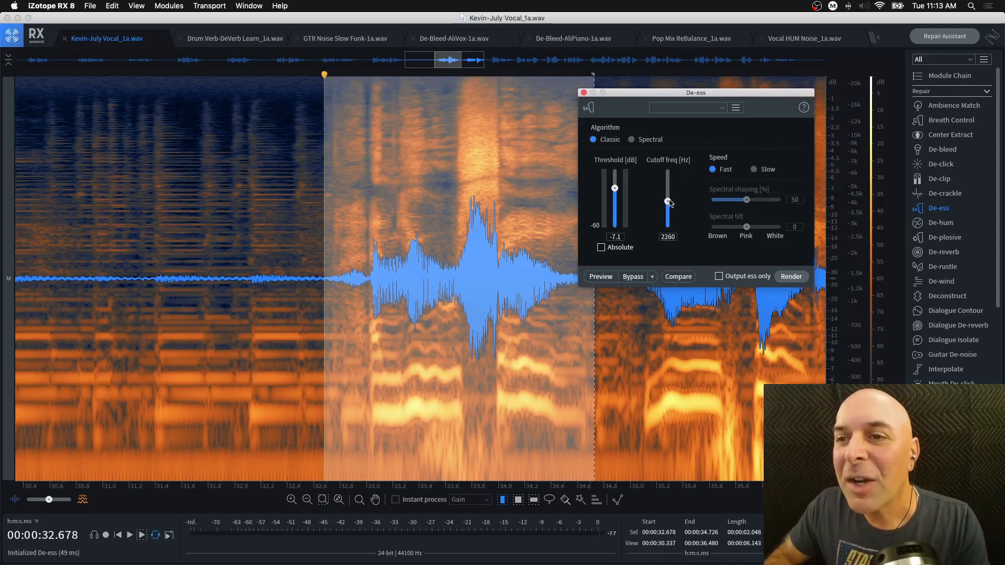
Step: Set the De-ess cutoff frequency to 2500 Hz and threshold to -9.2 dB, and preview the effect from about 32.34 s
drag(668, 203, 619, 195)
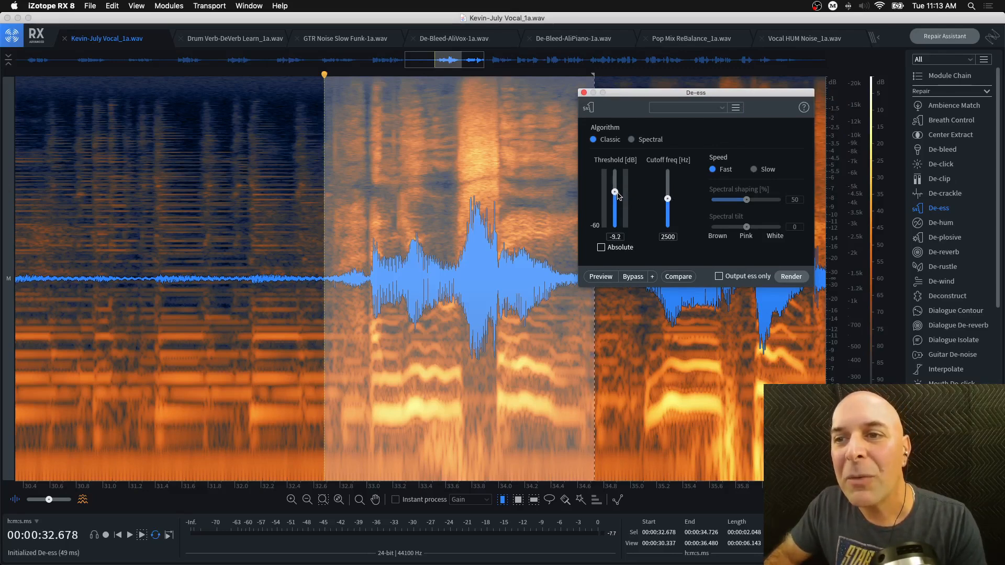
drag(689, 93, 702, 83)
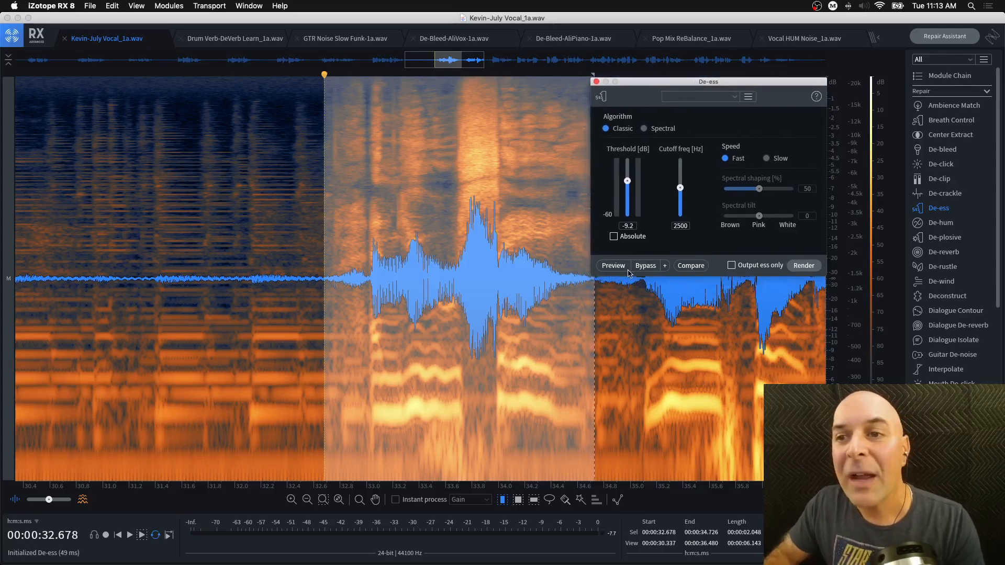
drag(671, 87, 735, 98)
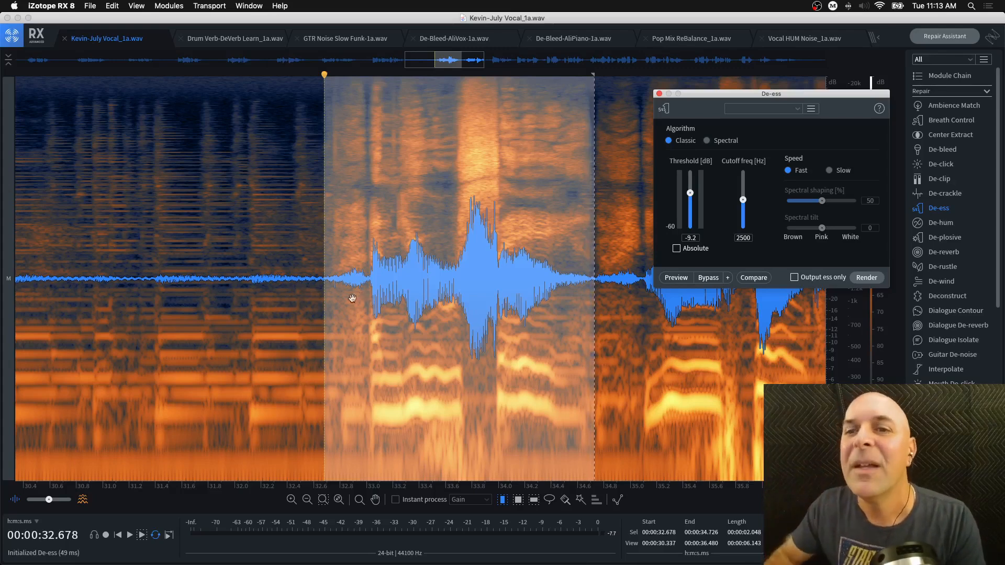
click(279, 273)
click(675, 280)
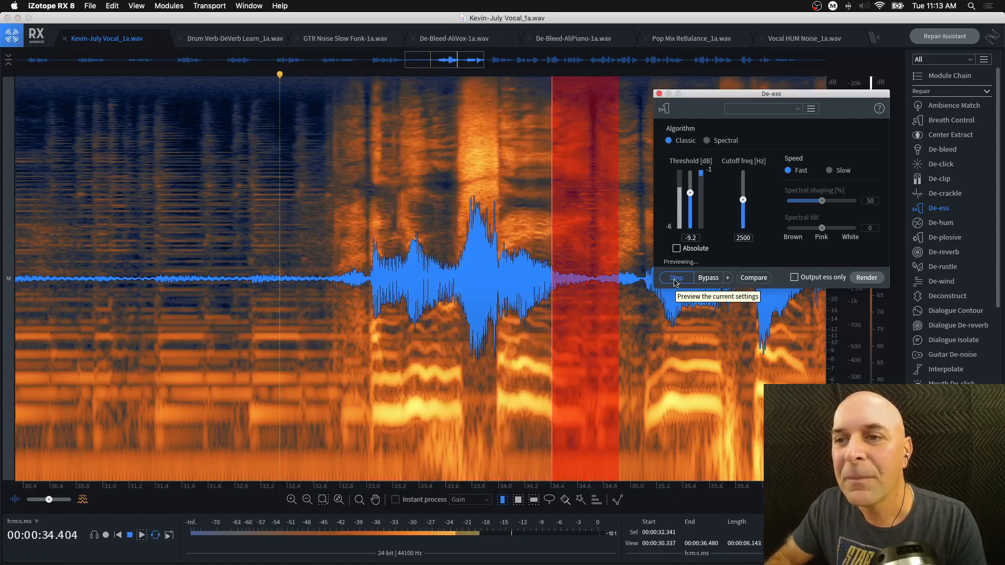
click(676, 280)
Step: Lower the De-ess threshold to -11.3 dB and select the phrase from about 31.35 to 35.09 s
drag(691, 193, 691, 197)
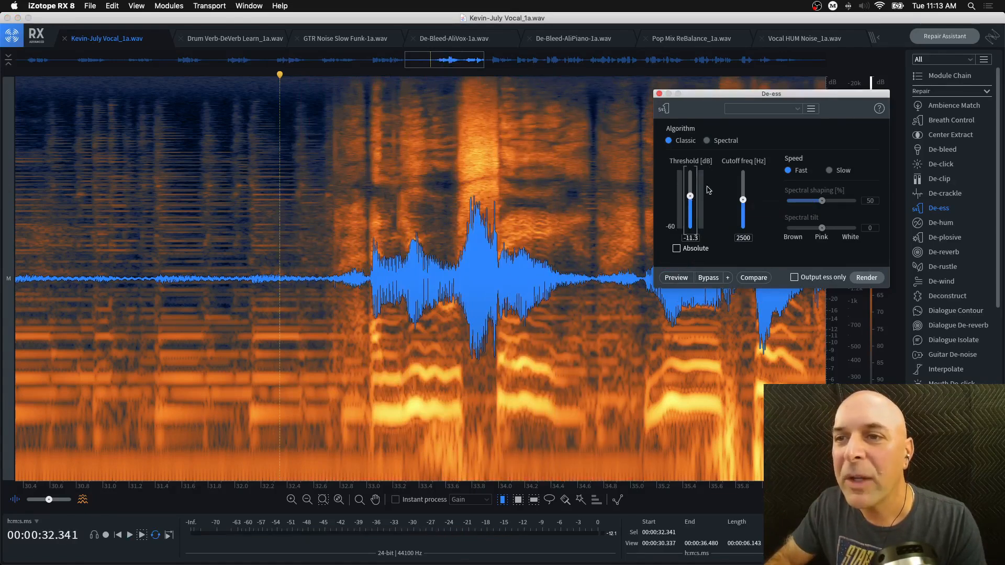
scroll(321, 267, down, 3)
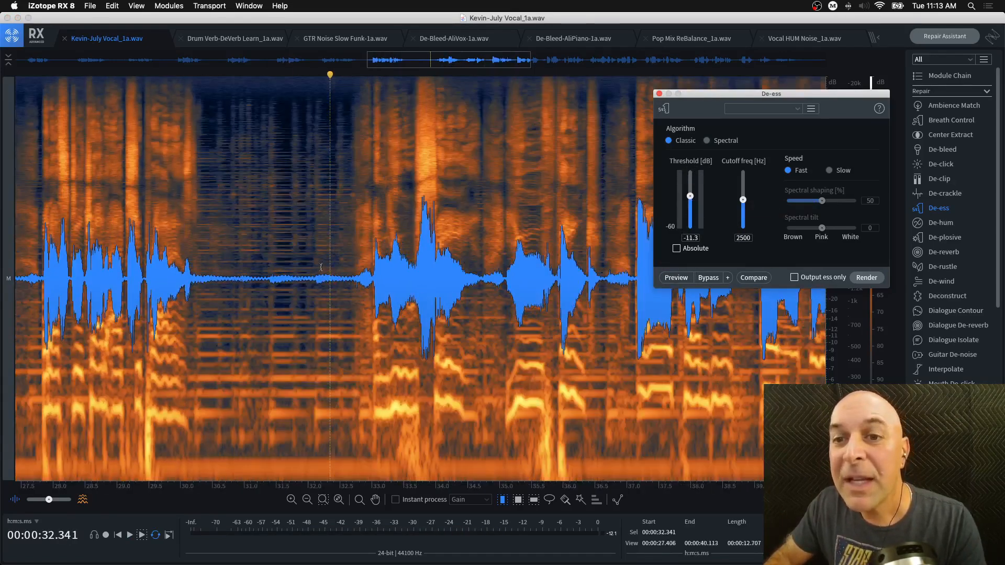
drag(266, 279, 504, 284)
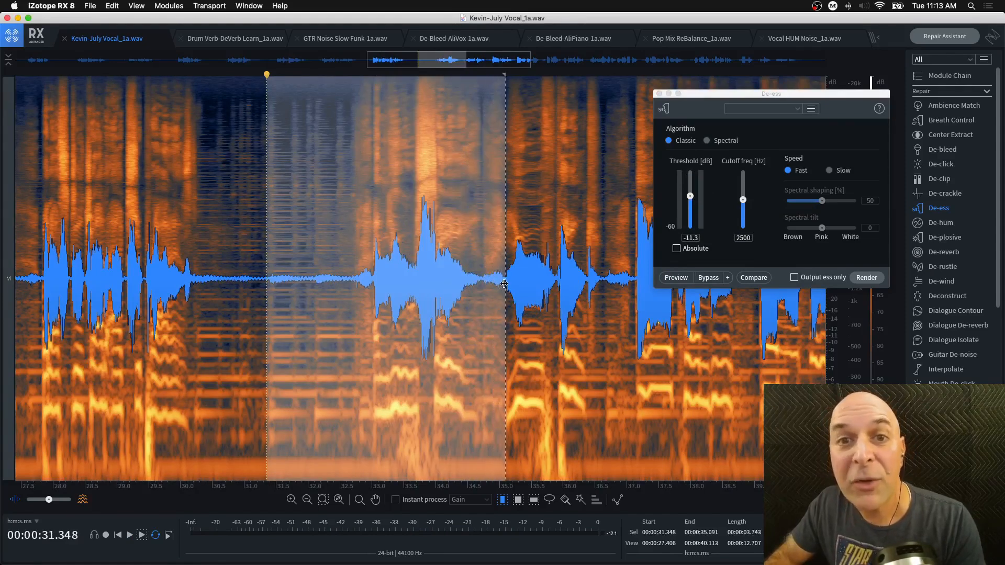
Step: Render De-ess on the selected phrase, listen to the result from about 31.57 s, and undo the render
click(859, 283)
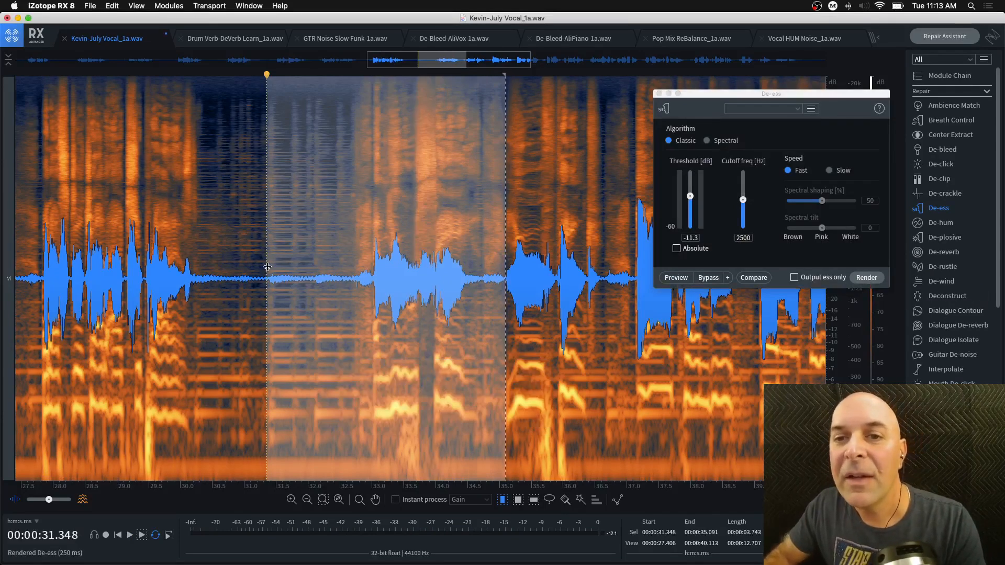
click(281, 247)
key(space)
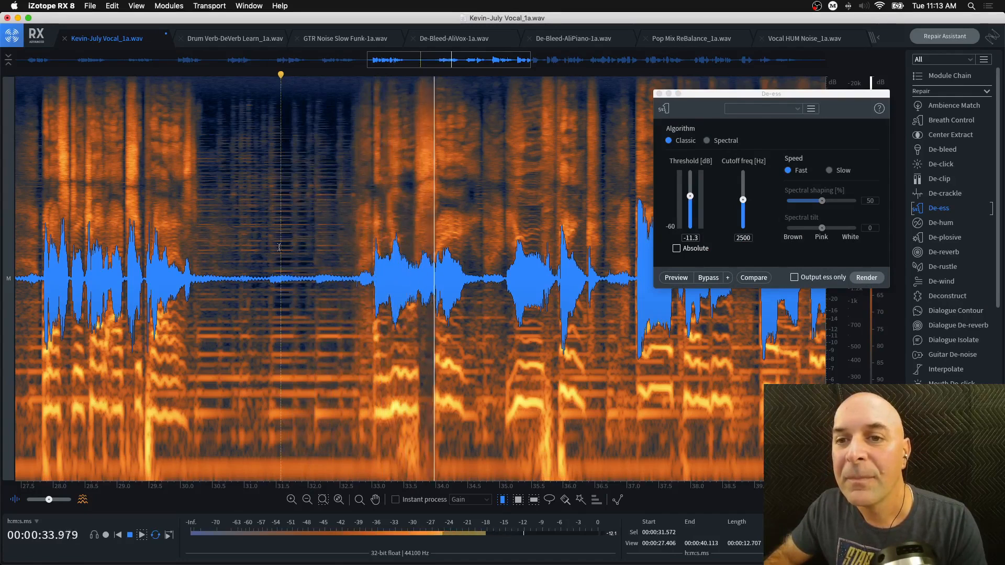
key(space)
key(super+z)
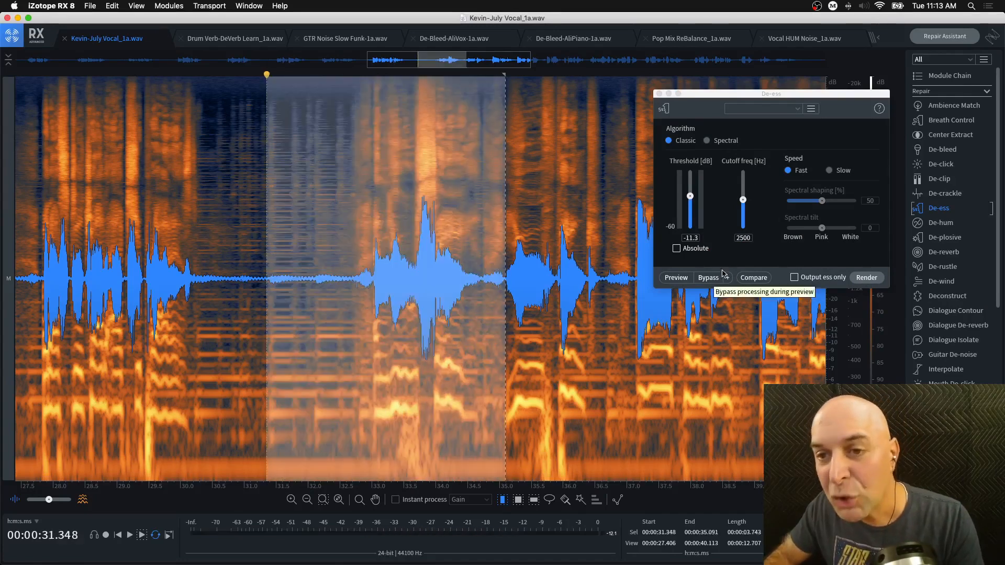
Step: Render De-ess on the selected phrase with a -8.9 dB threshold and play the result from about 32.20 s
drag(692, 196, 692, 192)
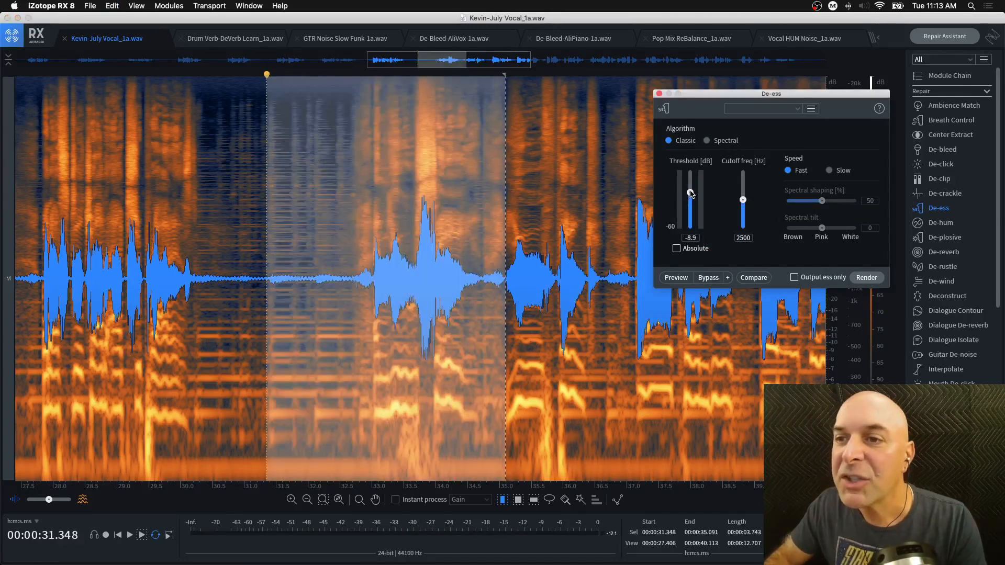
click(861, 278)
click(321, 273)
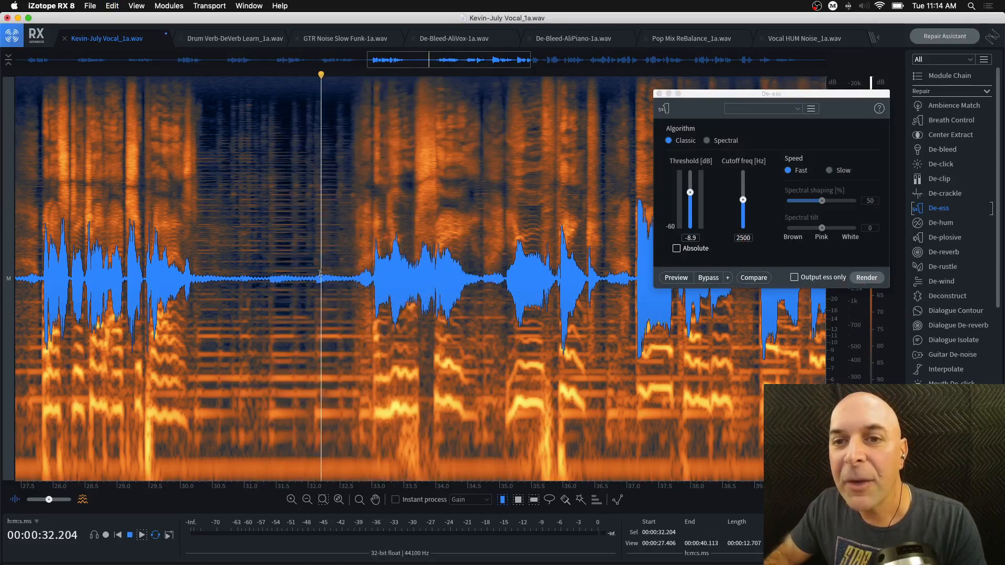
key(space)
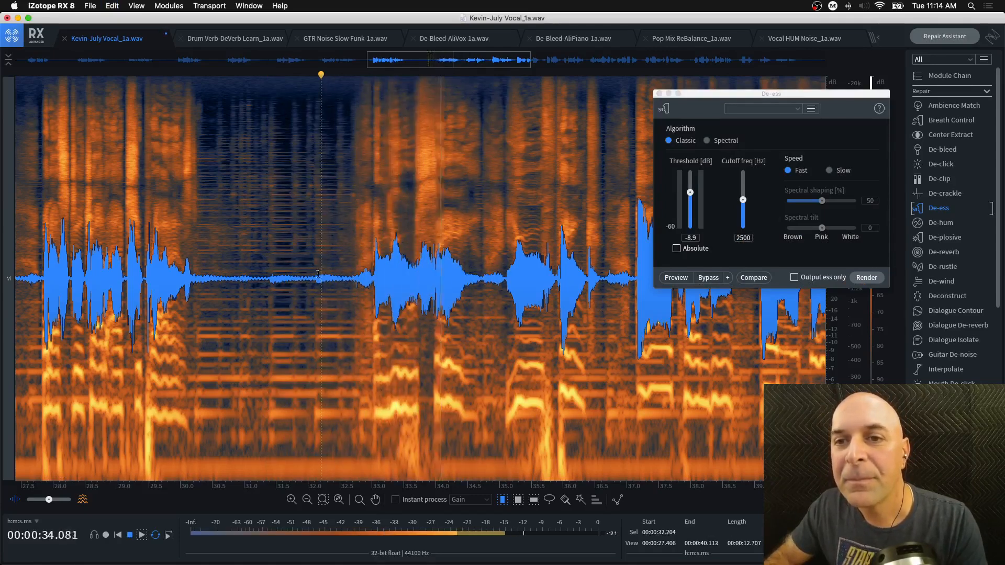
key(space)
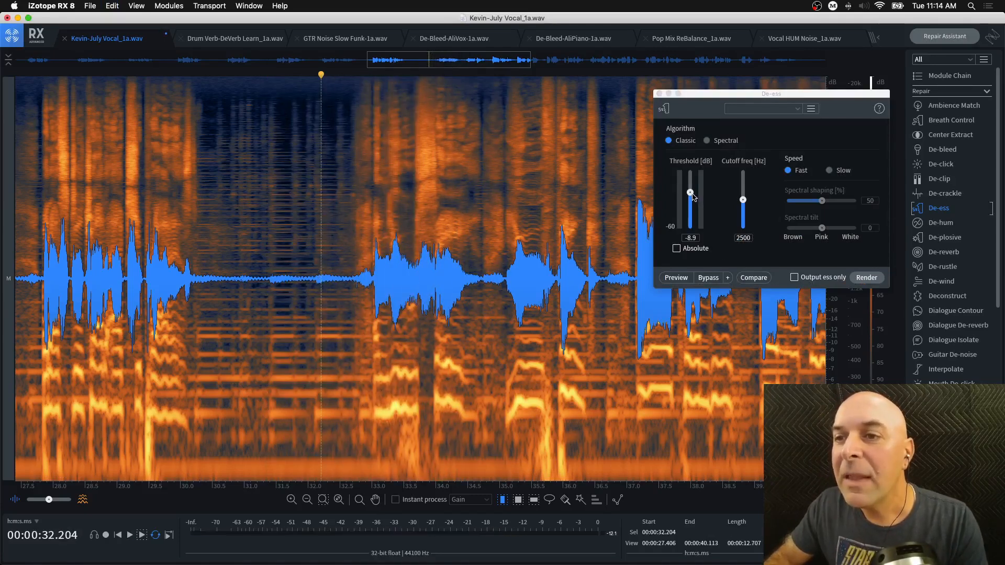
Step: Set the De-ess threshold to -9.9 dB and render it across the whole recording
drag(691, 194, 692, 194)
click(486, 227)
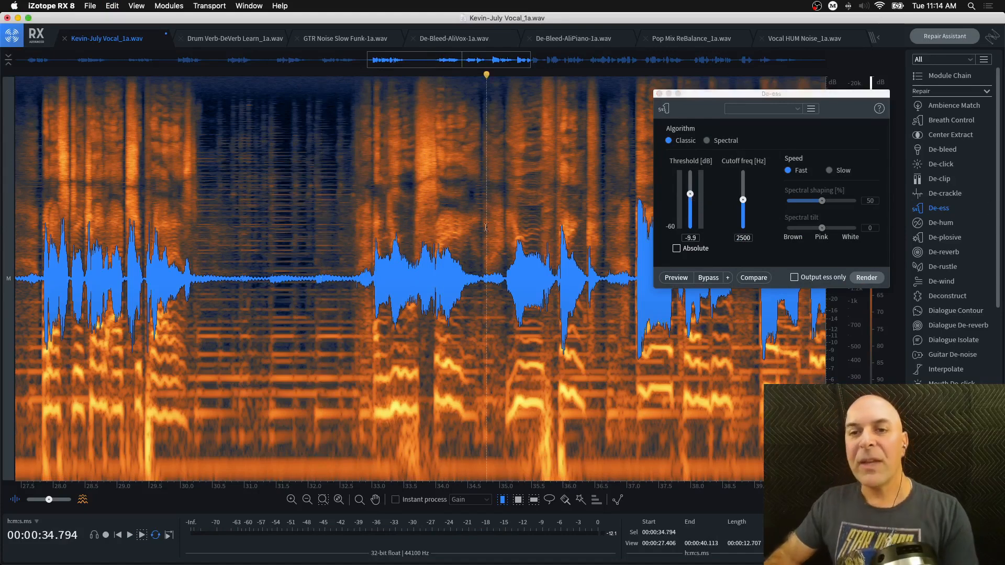
scroll(486, 237, down, 8)
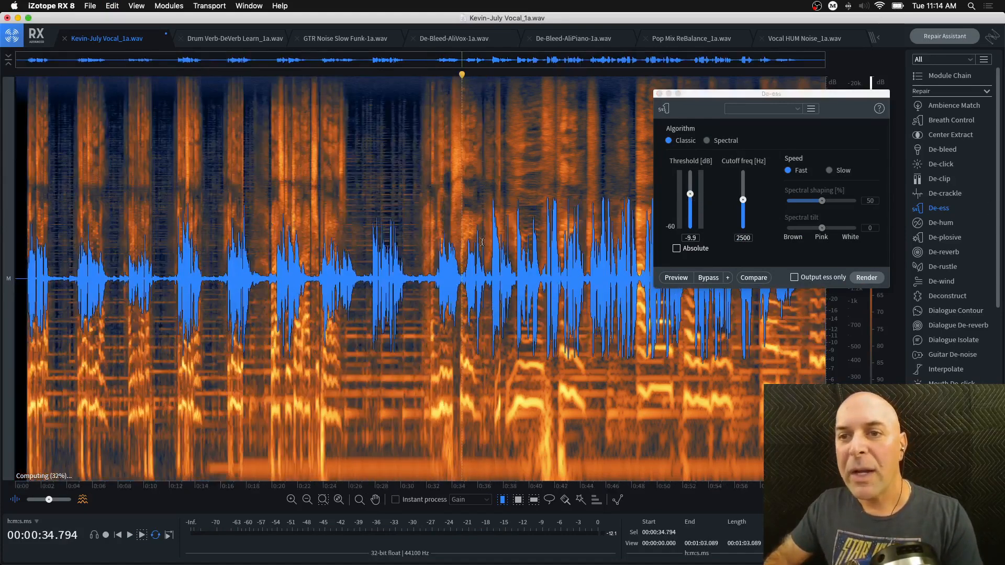
key(super+a)
click(378, 285)
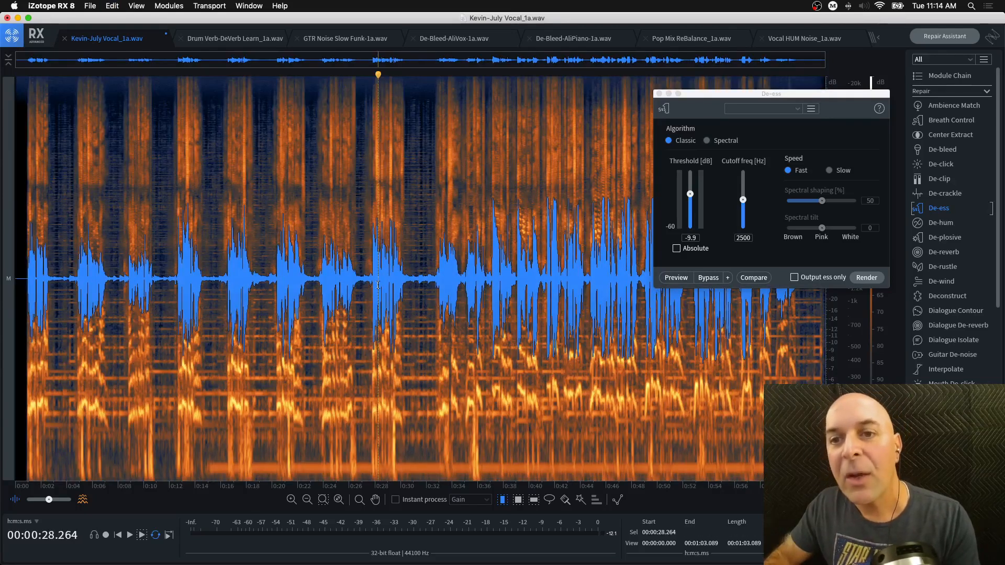
click(422, 260)
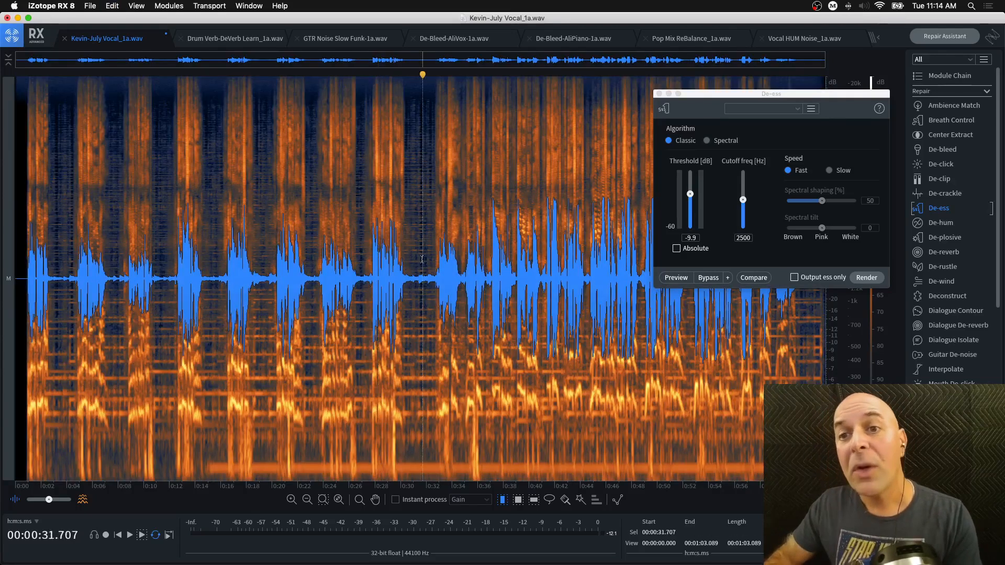
click(864, 278)
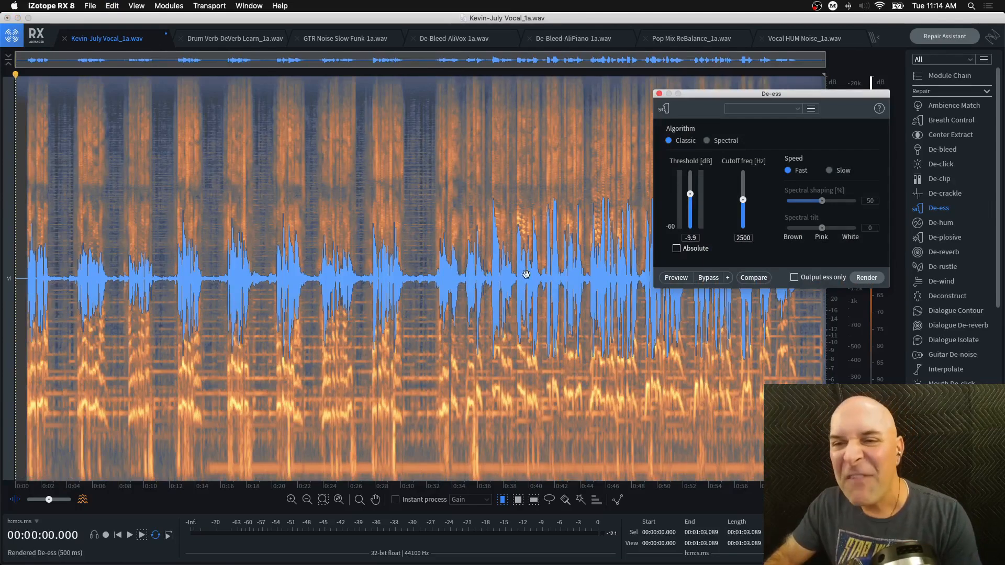
Step: Play the de-essed vocal from 32.000 s through the former burst to about 34.6 s
scroll(328, 258, up, 5)
click(328, 258)
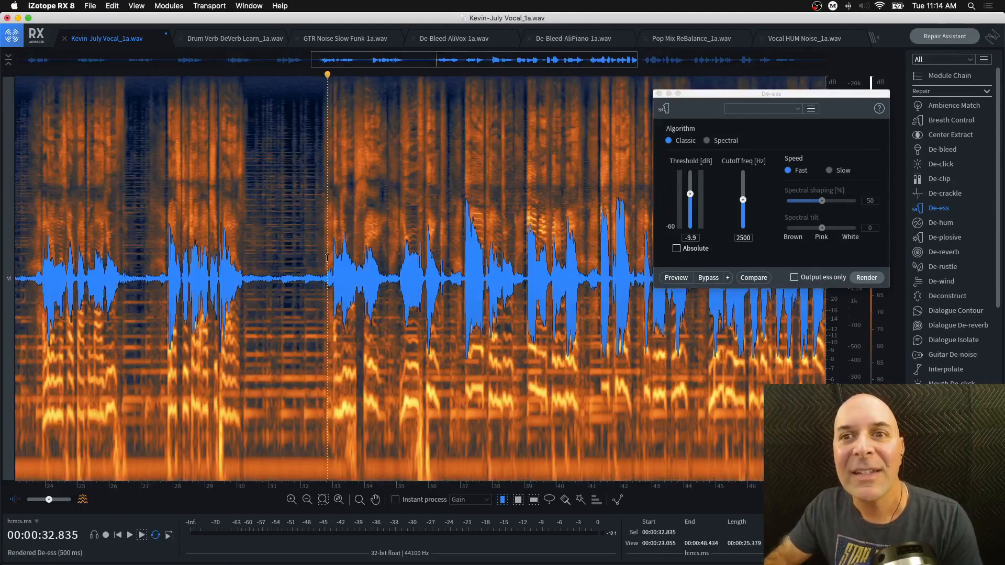
click(315, 257)
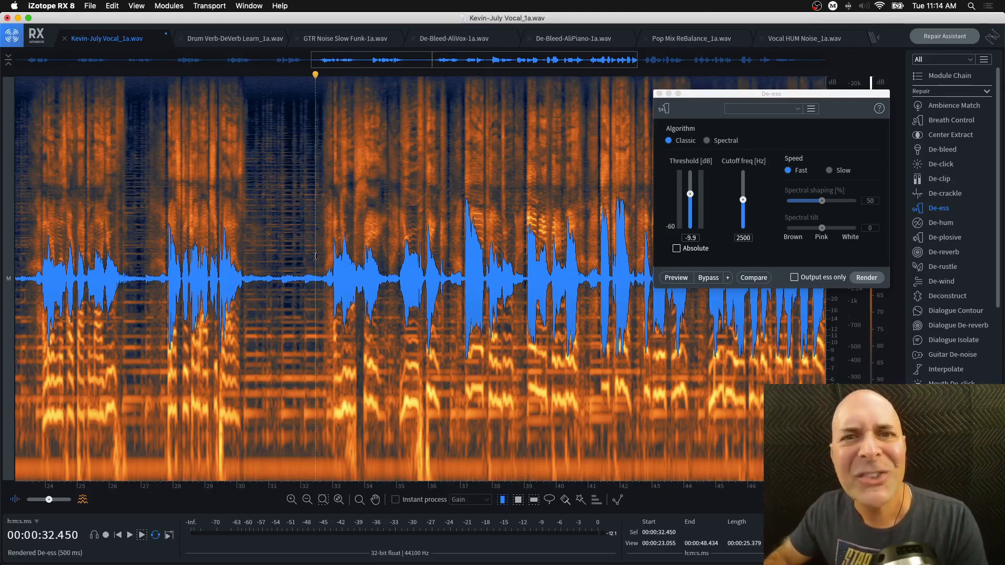
scroll(374, 268, up, 3)
click(262, 261)
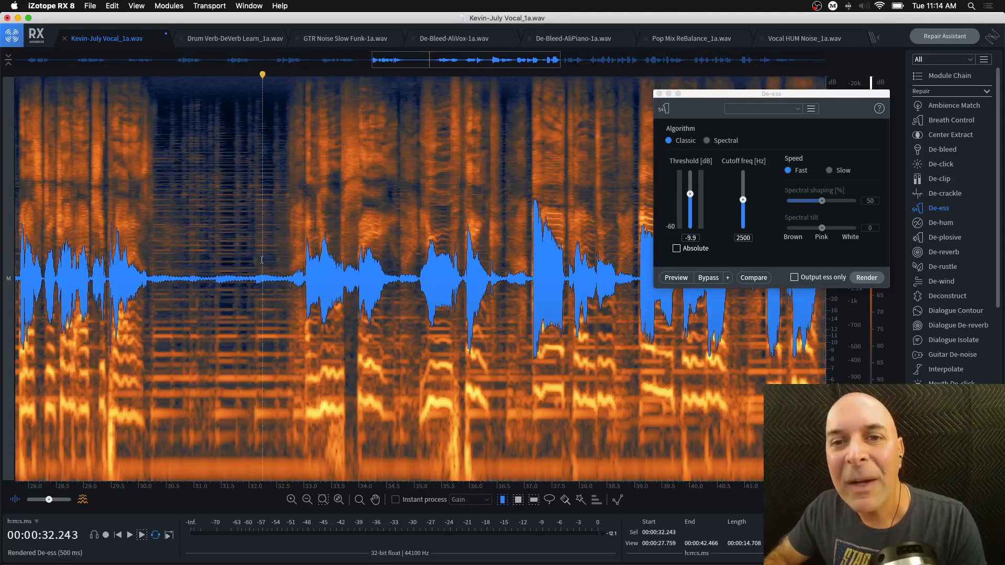
click(248, 261)
key(space)
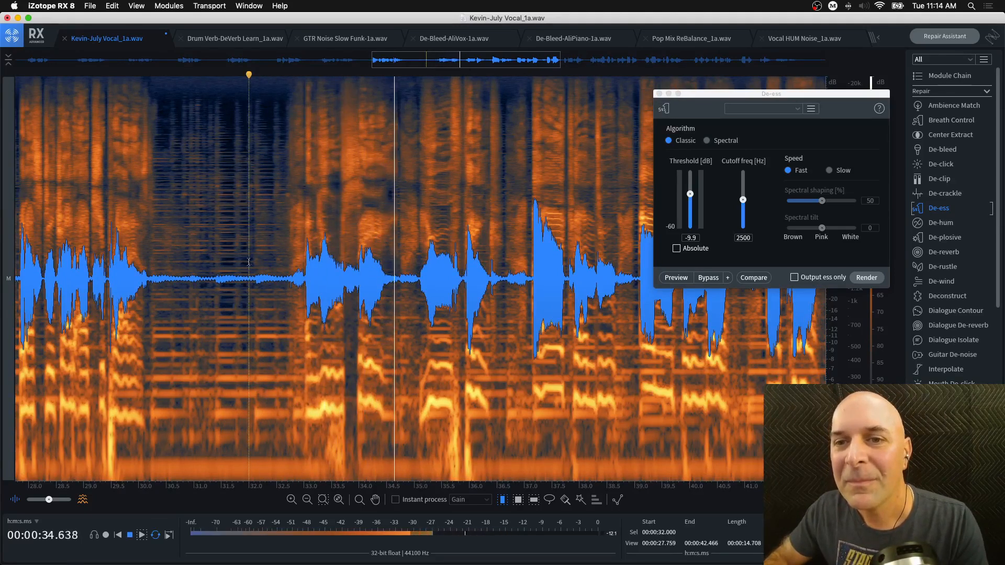
key(space)
Step: Render De-ess on the whole recording with a -6.2 dB threshold and play the result from about 32.63 s
click(276, 252)
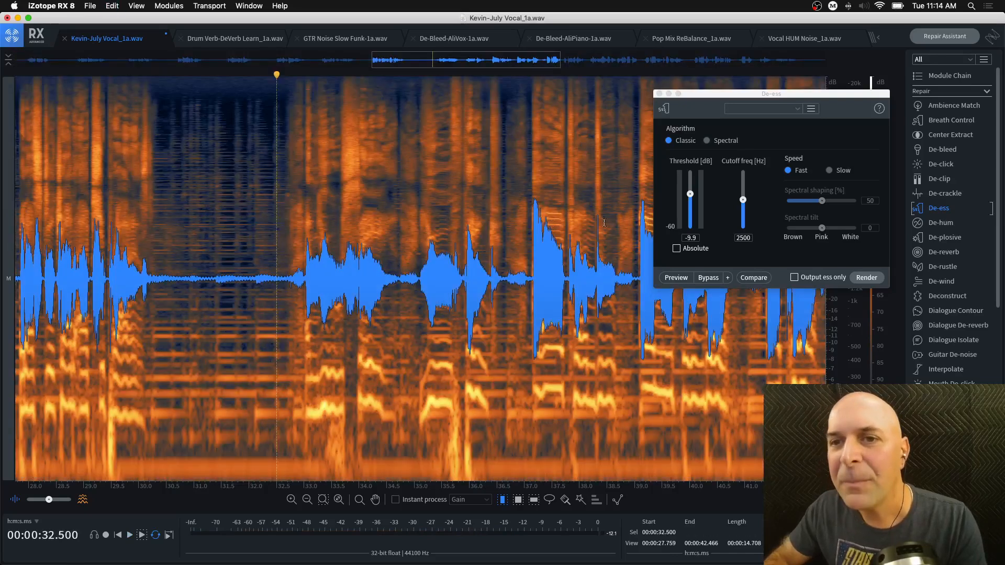
drag(690, 194, 691, 191)
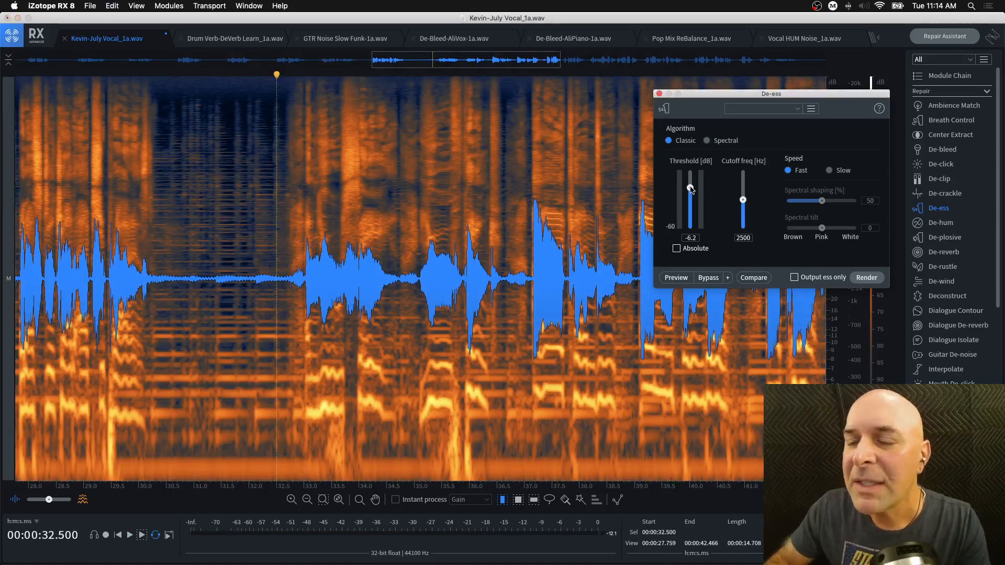
click(866, 277)
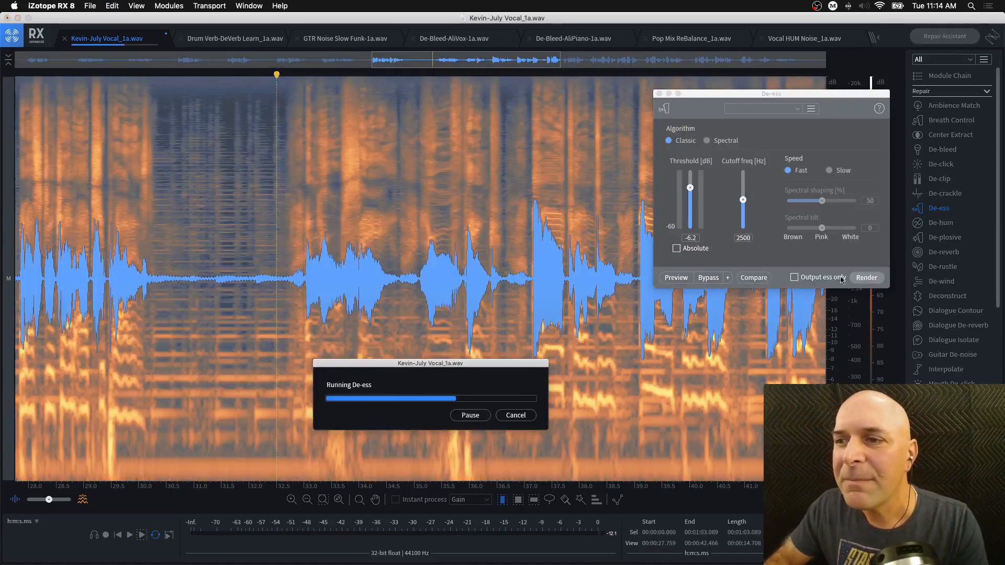
click(282, 245)
key(space)
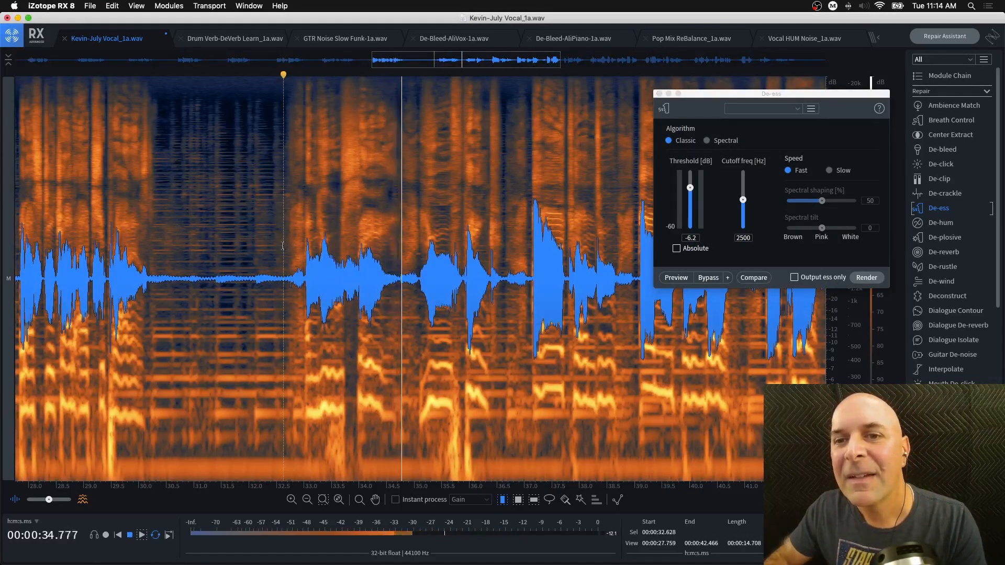
Step: Play the next phrase of the de-essed vocal from 34.726 s and replay it from the same point
key(space)
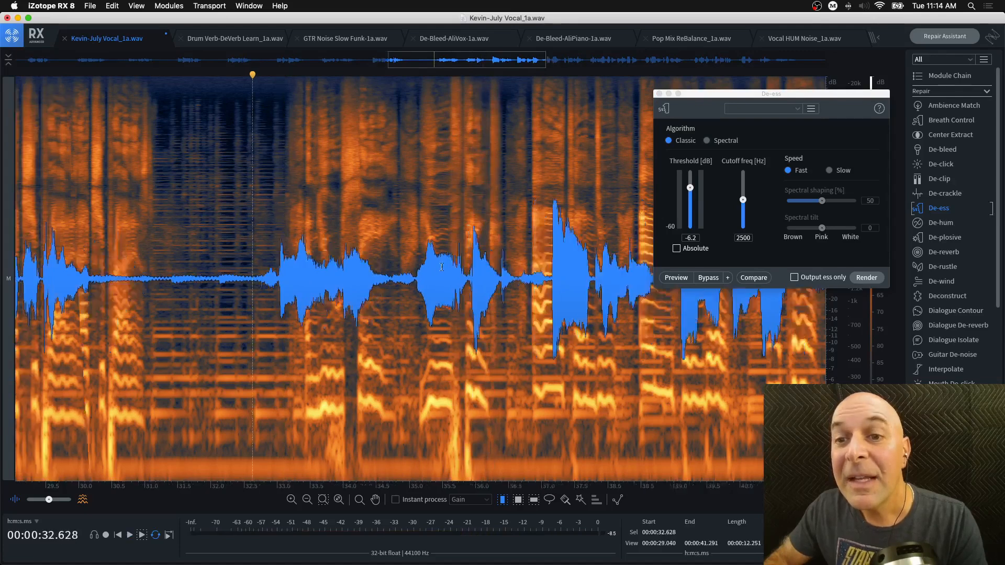
scroll(437, 285, up, 5)
scroll(287, 278, down, 3)
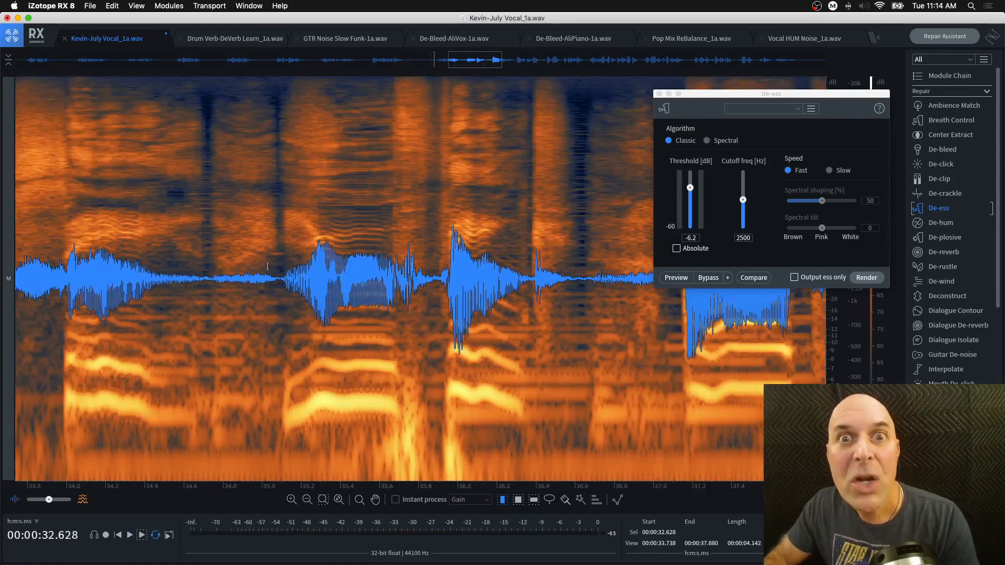
click(209, 275)
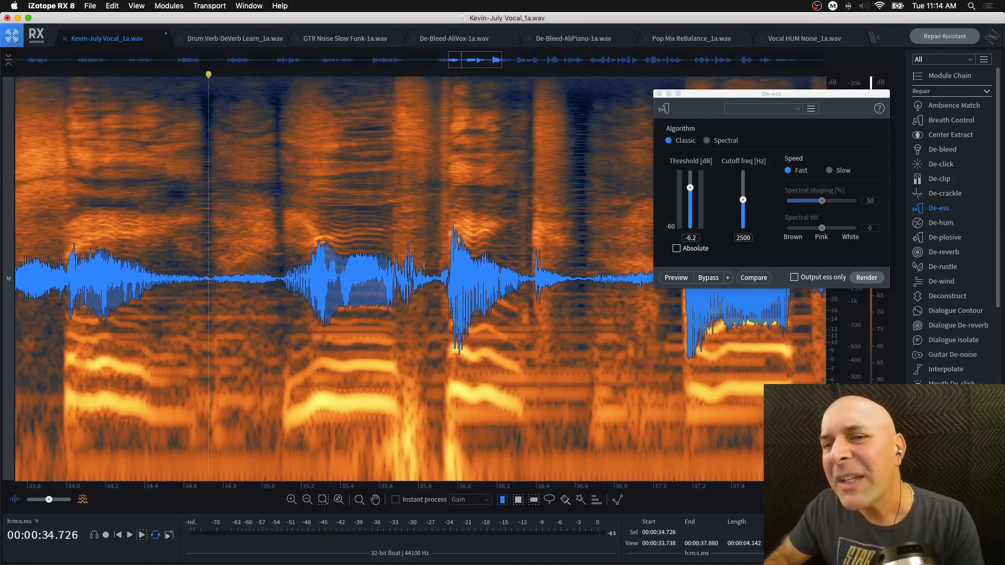
key(space)
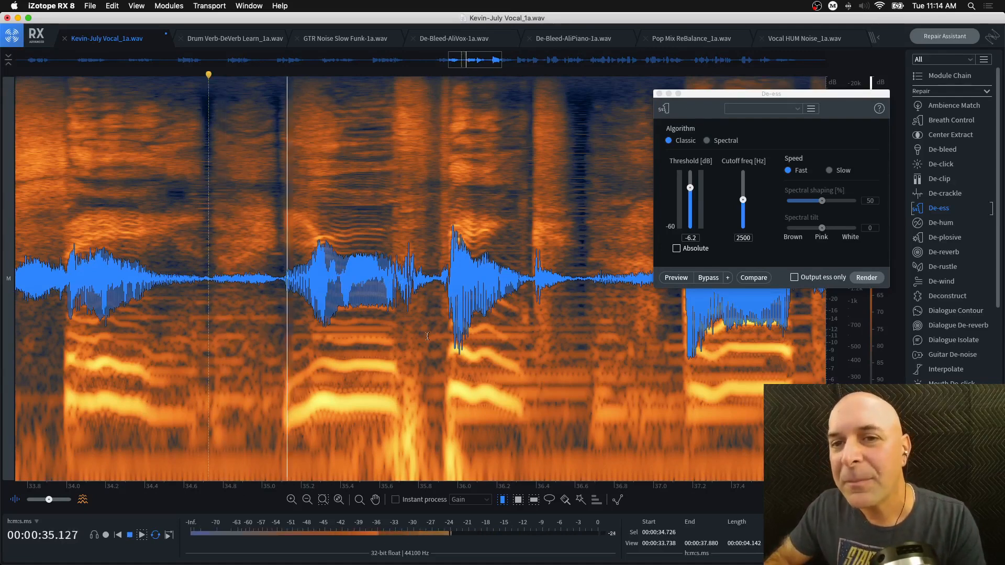
key(space)
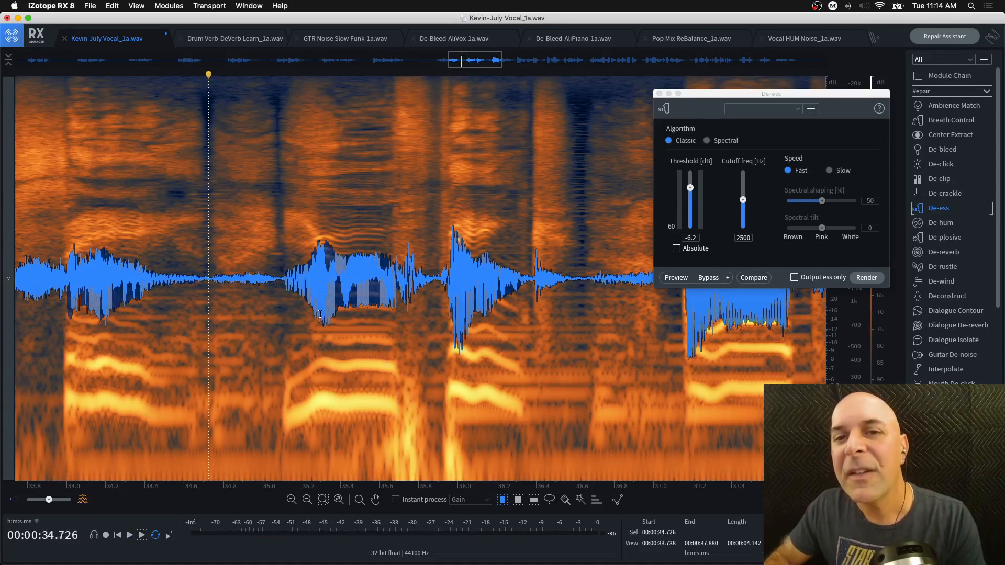
key(space)
key(space)
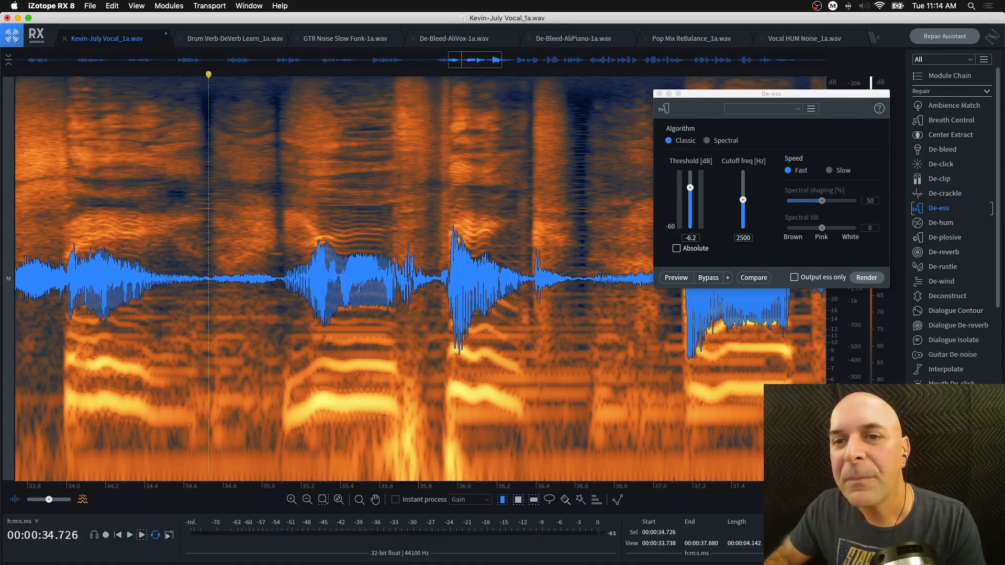
Step: Select the phrase from 34.735 s to 37.082 s across all frequencies and close the De-ess module
scroll(359, 288, down, 4)
scroll(474, 280, up, 2)
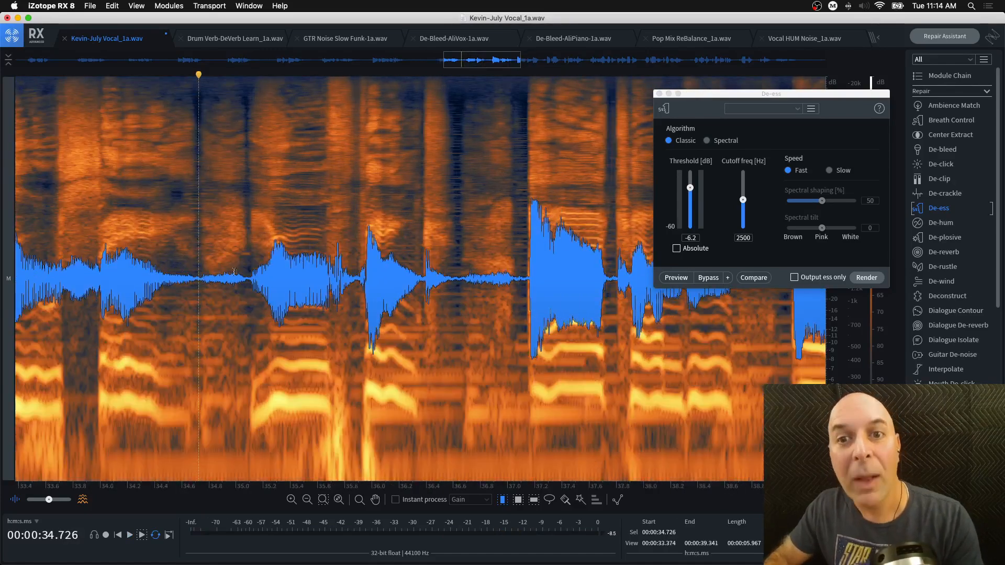
drag(200, 273, 506, 274)
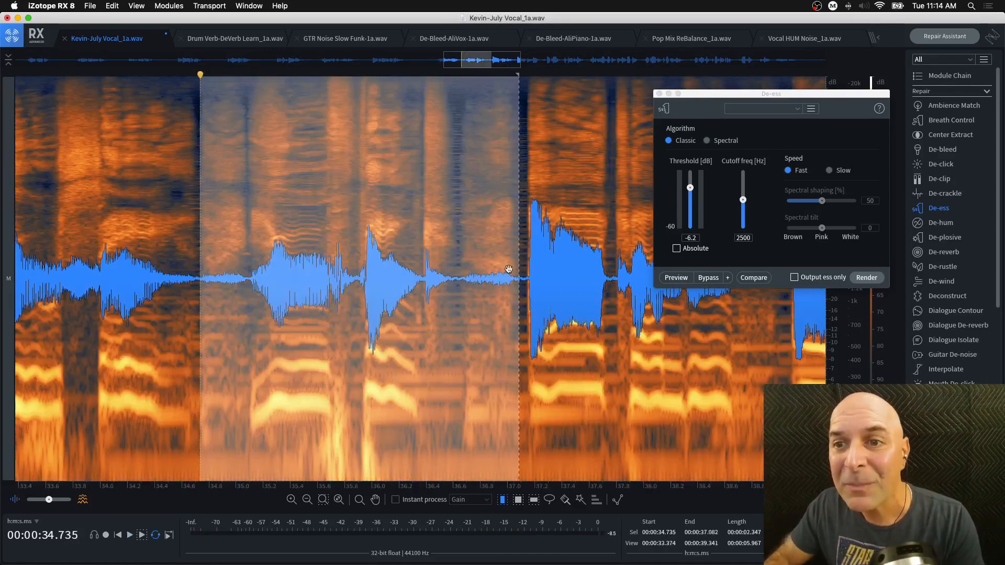
click(659, 94)
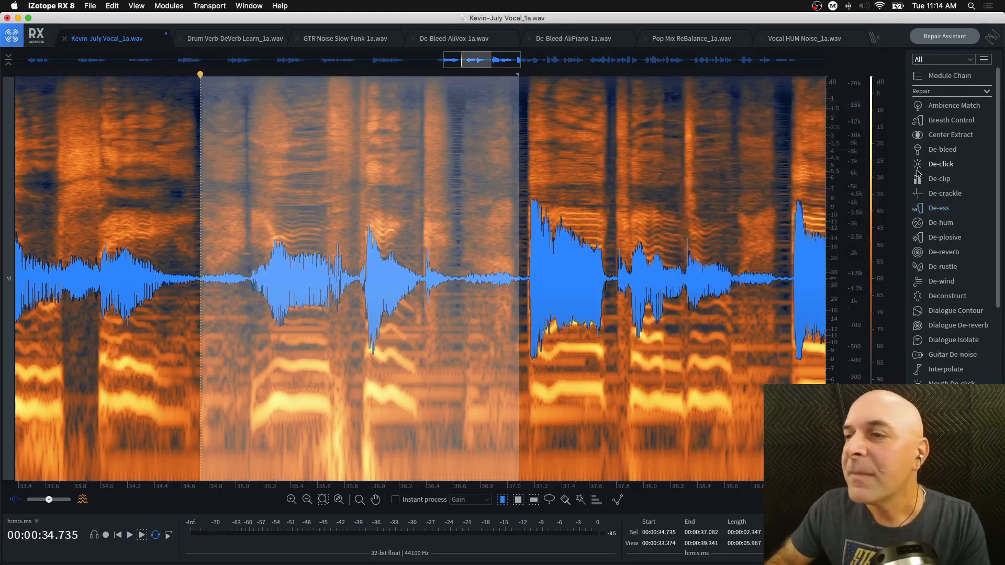
Step: Open De-wind, load the "Light Reduction - Less Artifacts" preset and render it on the selected phrase
click(941, 281)
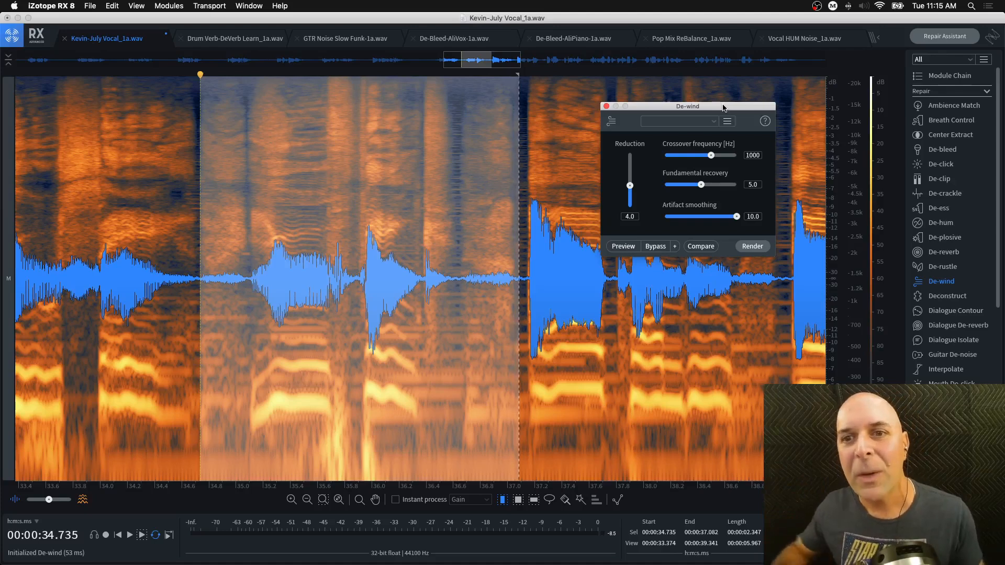
click(714, 122)
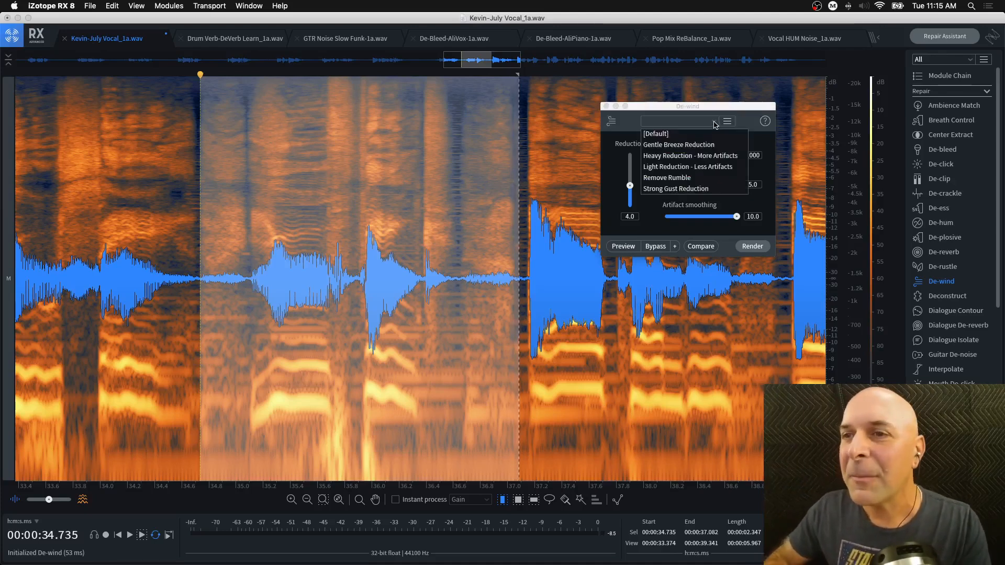
click(655, 166)
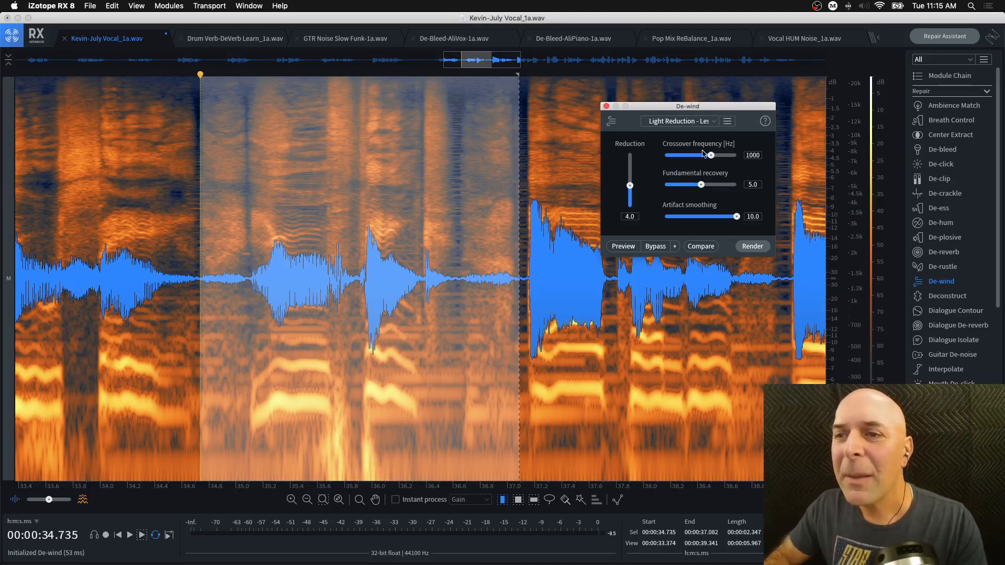
click(759, 250)
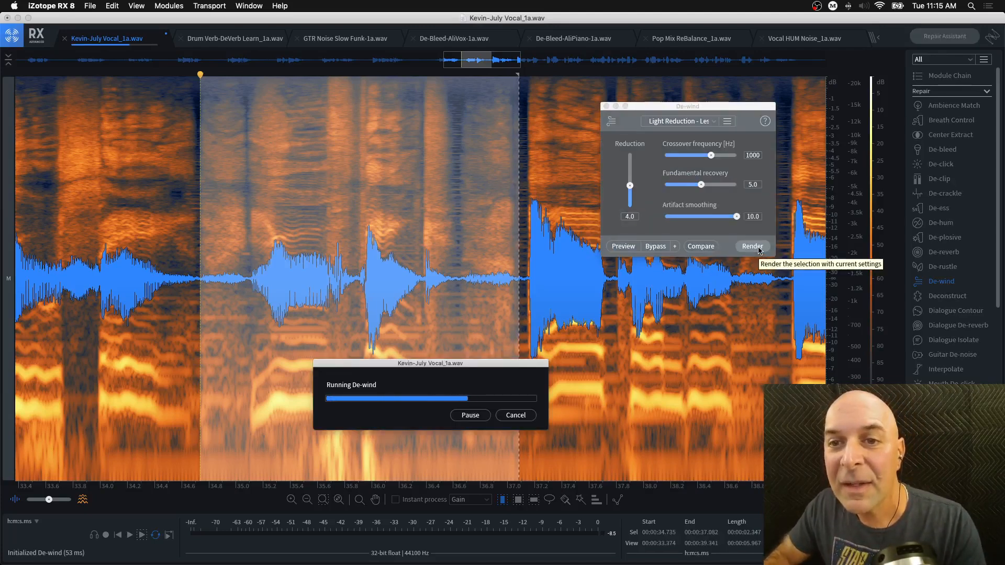
Step: Inspect the treated burst between about 35.68 s and 35.94 s up close and play the phrase from 34.735 s
click(330, 262)
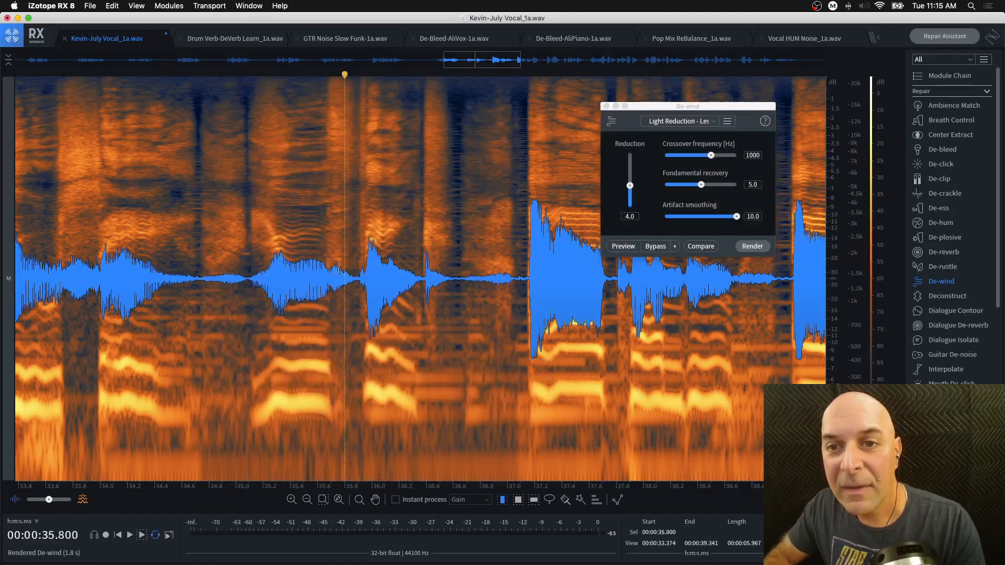
drag(329, 275, 366, 271)
scroll(346, 268, up, 5)
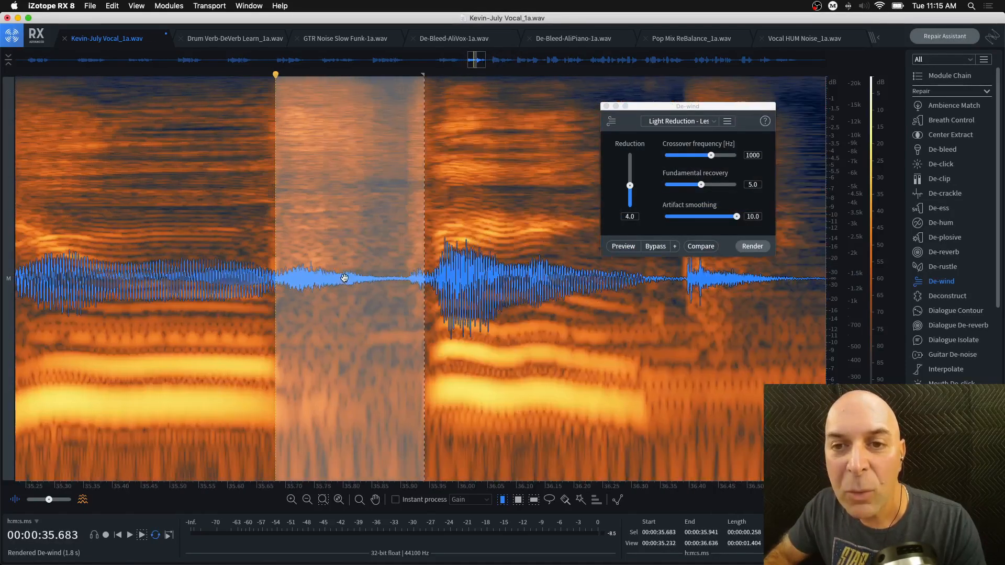
click(343, 267)
scroll(351, 264, down, 5)
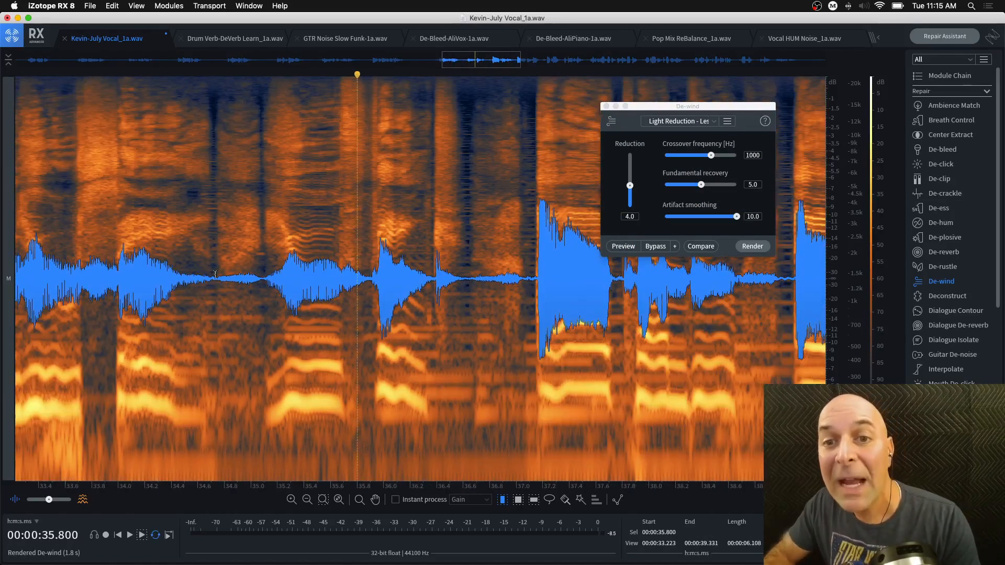
click(215, 274)
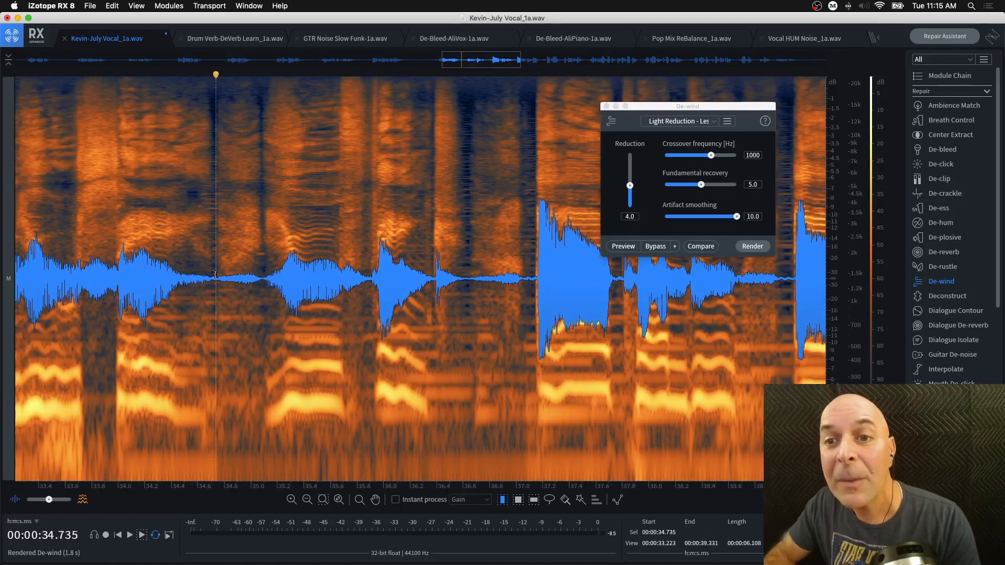
key(space)
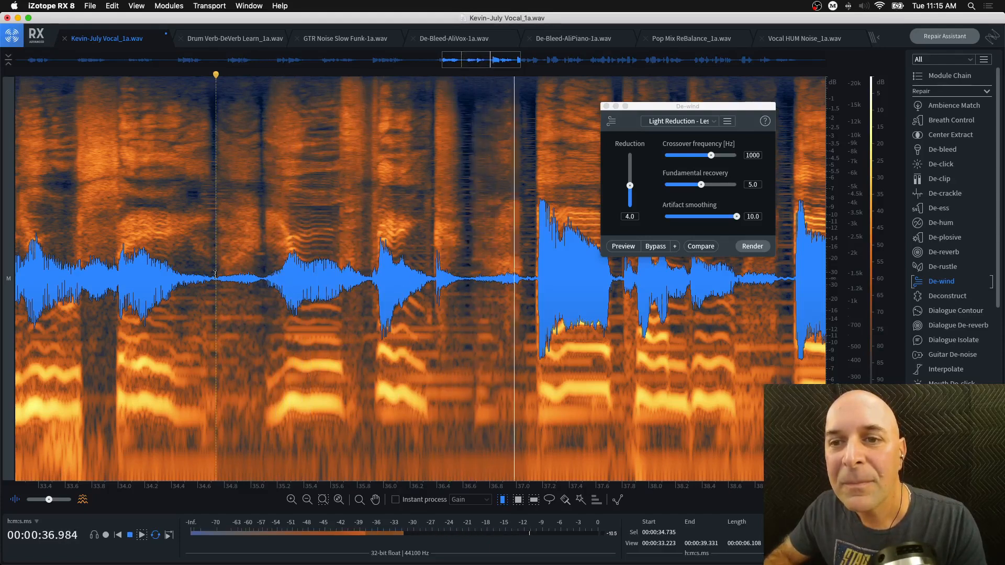
key(space)
Step: Undo the De-wind render and play the untreated phrase for comparison
key(super+z)
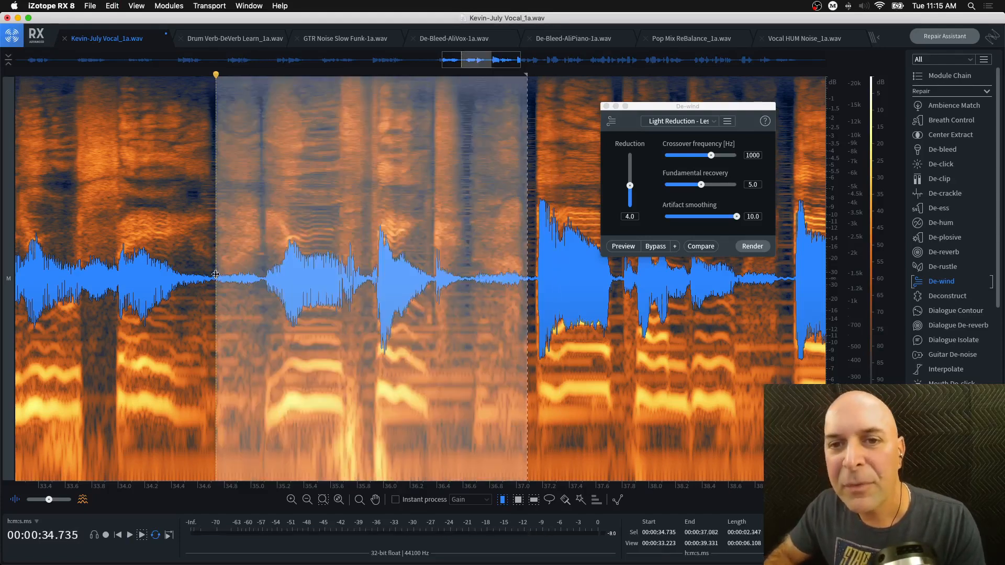
key(space)
key(space)
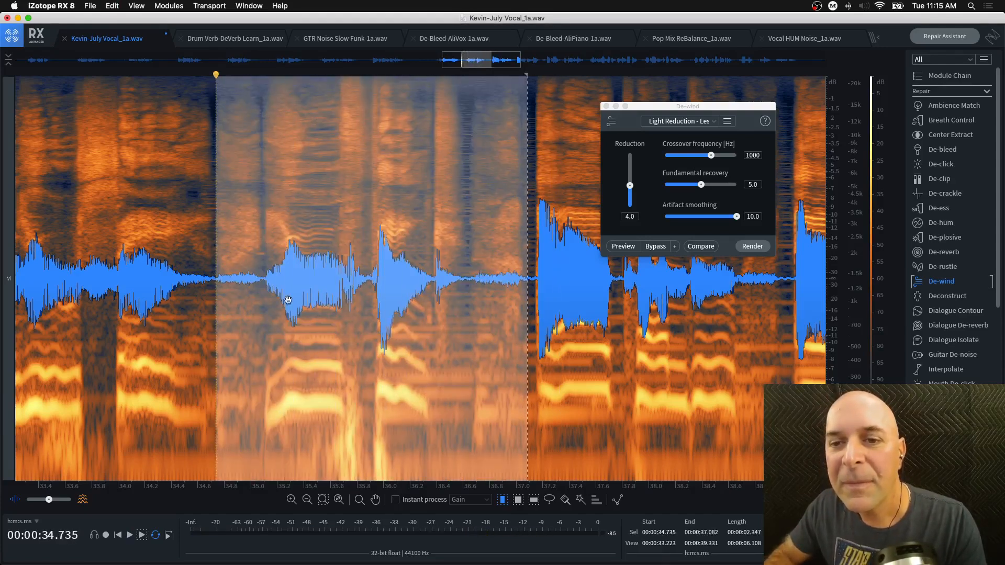
Step: Reselect the phrase from 34.739 s to 37.079 s and render De-wind on it with the current preset
click(212, 252)
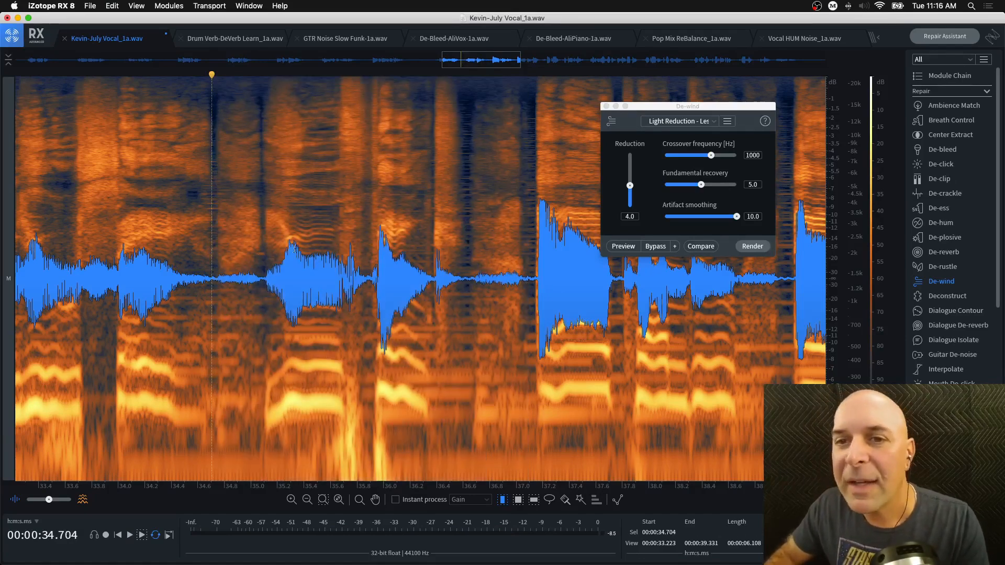
drag(218, 259, 527, 260)
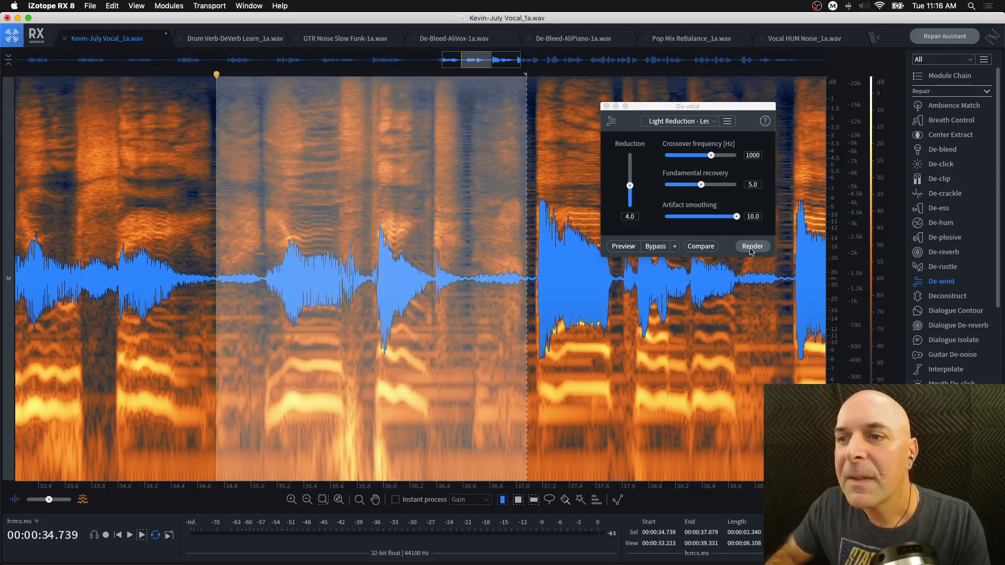
click(623, 250)
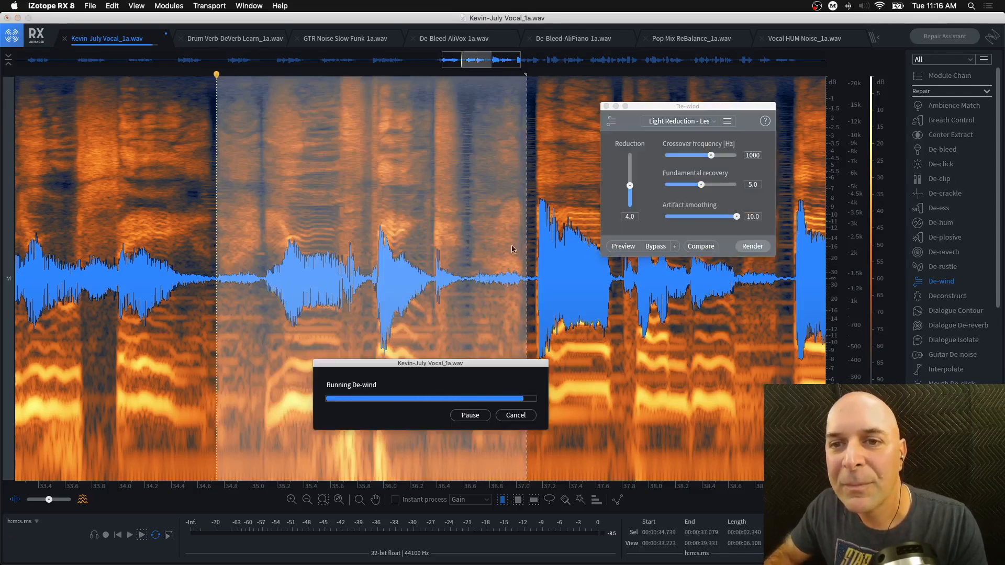
Step: Mark the treated burst from 35.686 s to 35.902 s and play the phrase from 34.716 s
click(347, 275)
drag(342, 276, 371, 275)
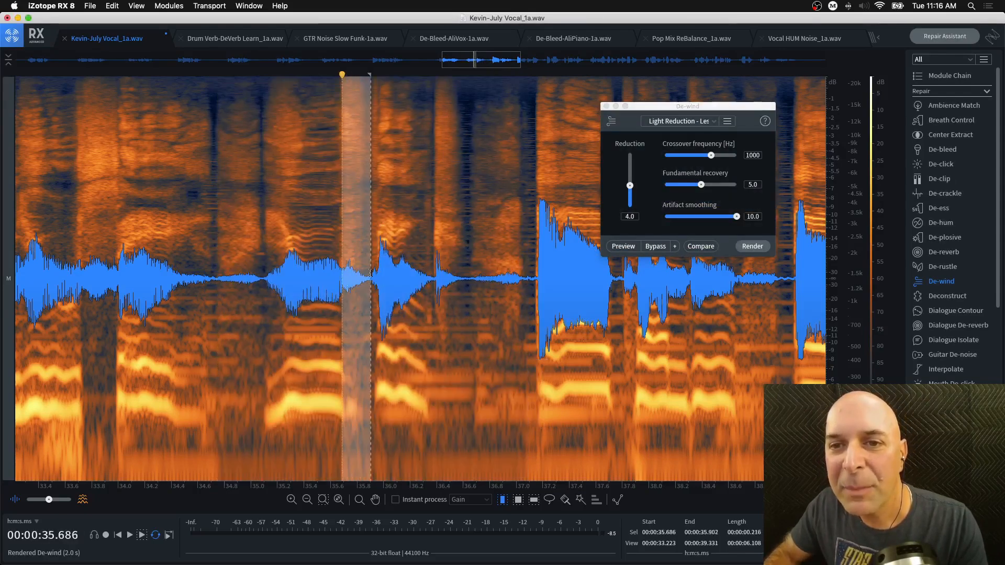
click(213, 274)
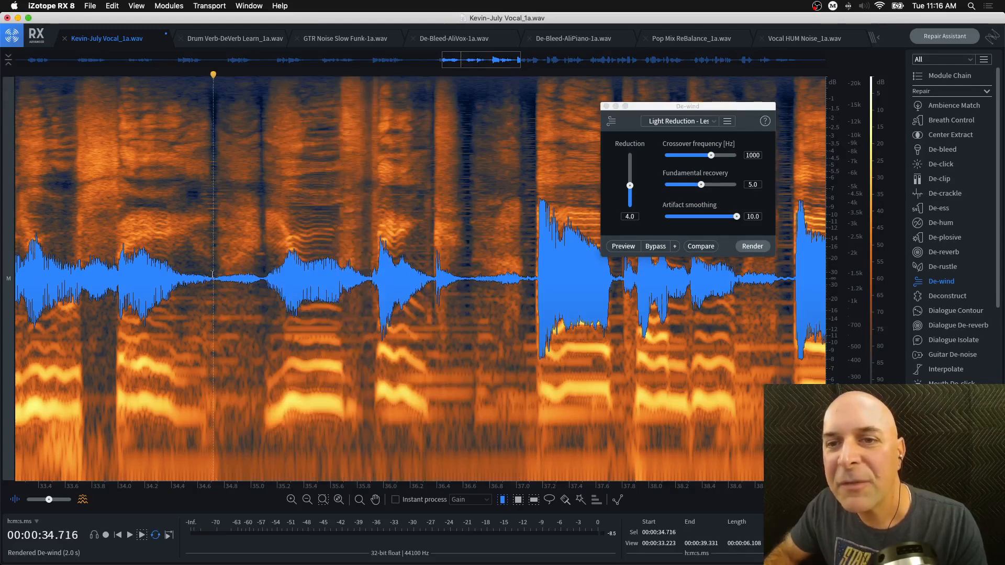
key(space)
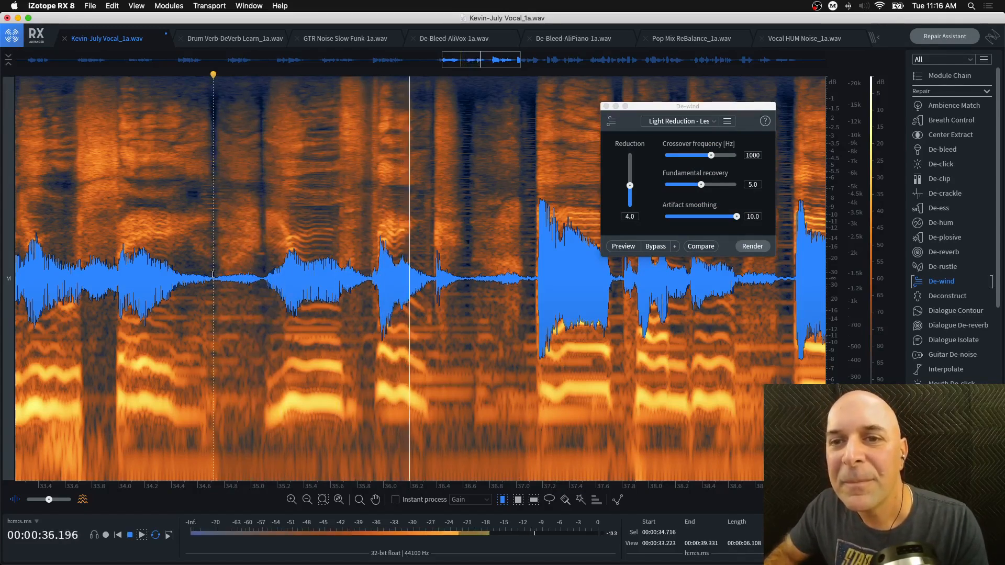
key(space)
Step: Play the repaired vocal in context from 32.500 s through to about 40.5 s
scroll(293, 273, down, 4)
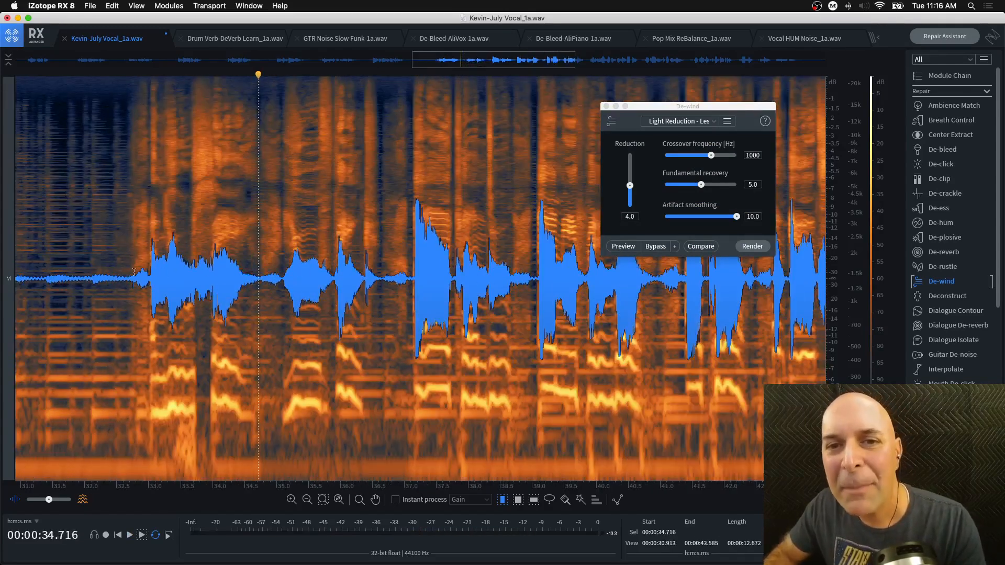
click(116, 273)
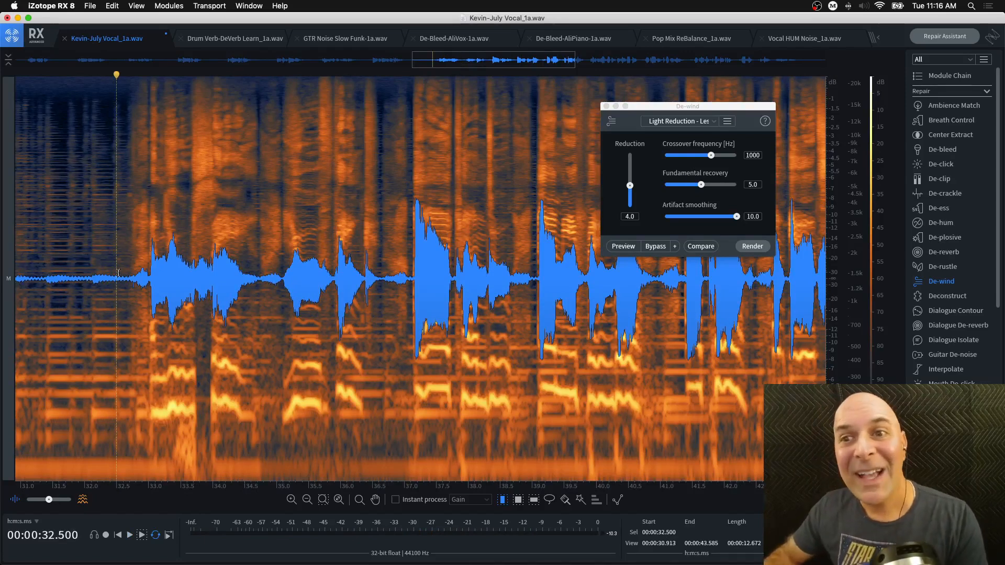
key(space)
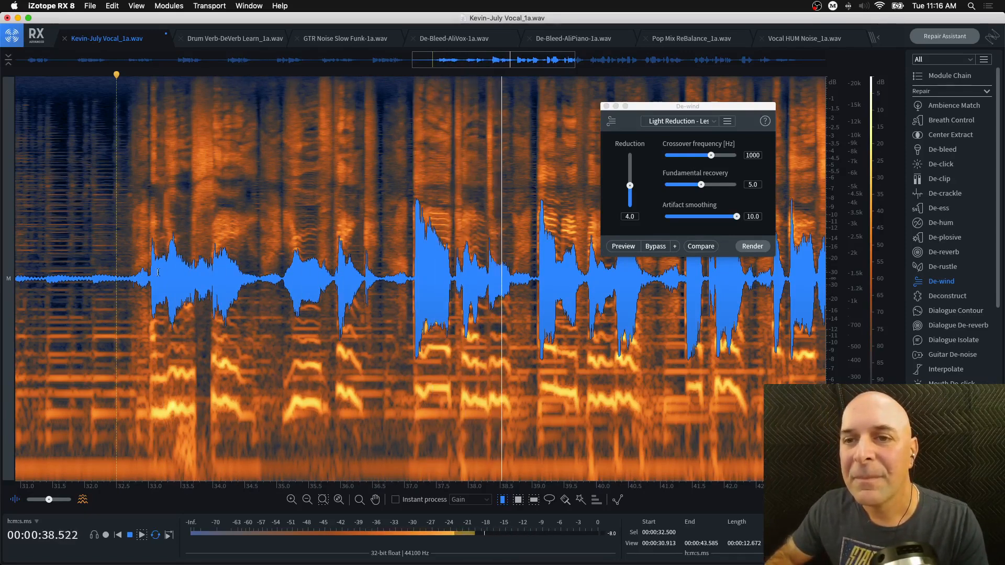
scroll(164, 274, down, 2)
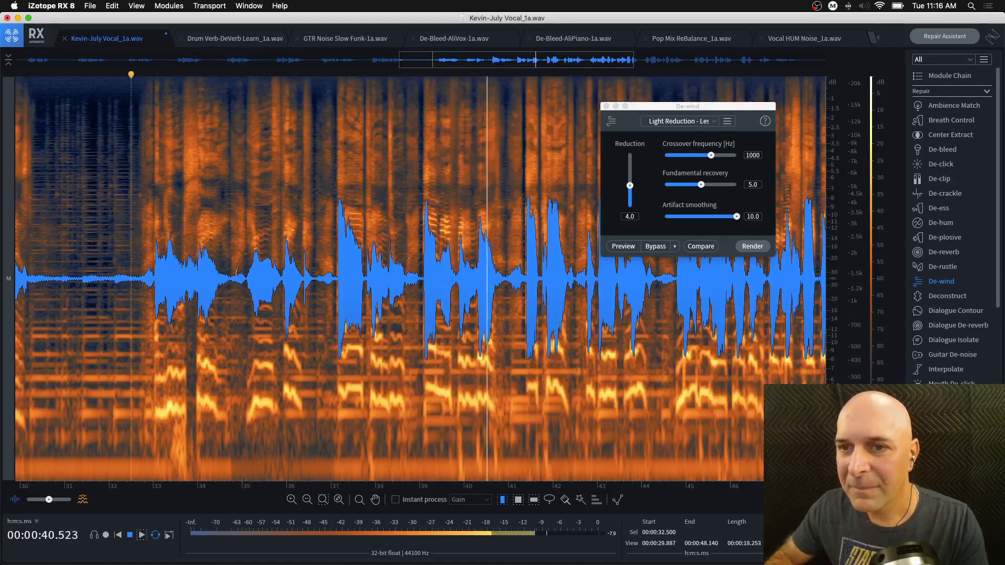
key(space)
scroll(315, 272, down, 2)
scroll(314, 272, down, 1)
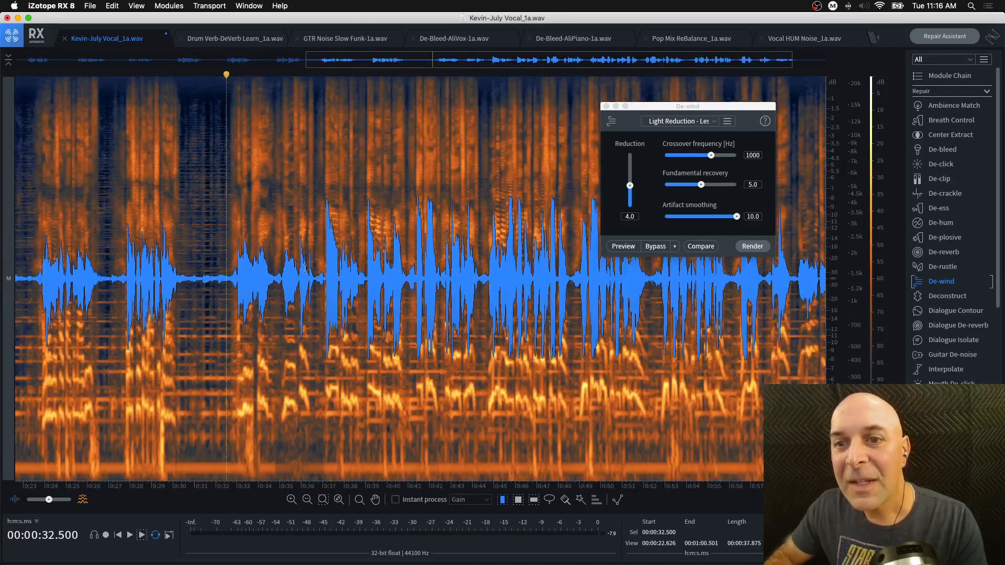
scroll(234, 265, up, 3)
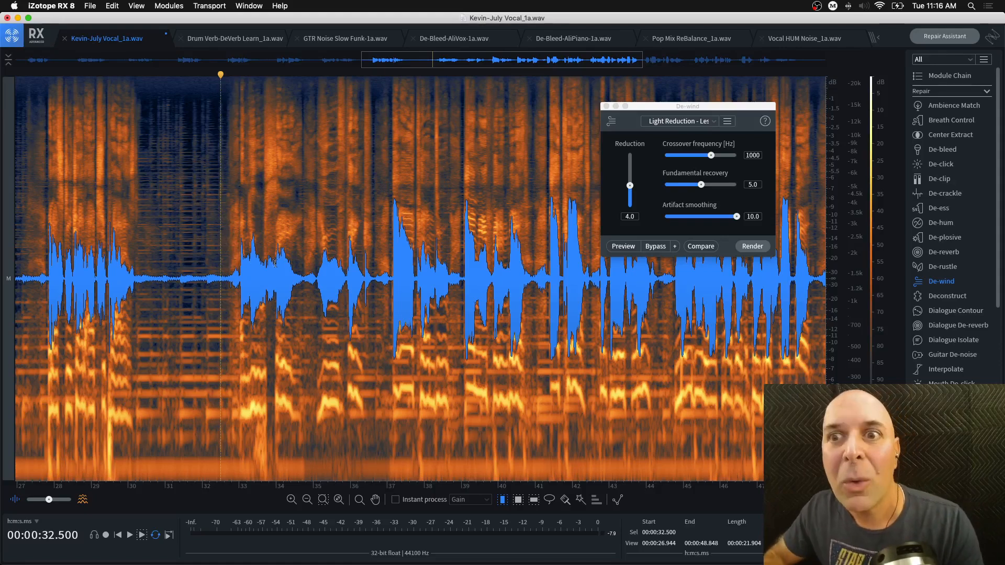
scroll(277, 261, down, 5)
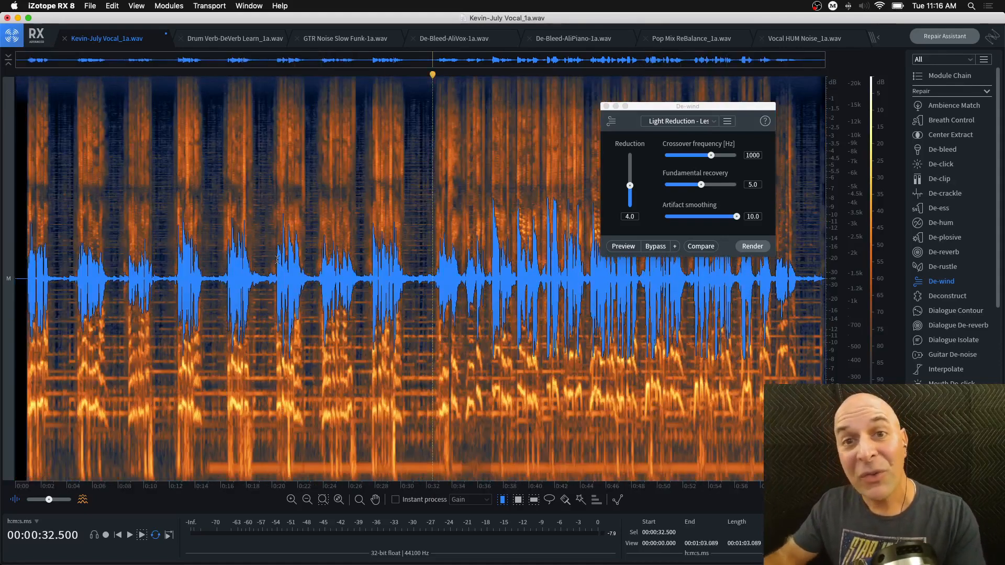
scroll(575, 283, up, 3)
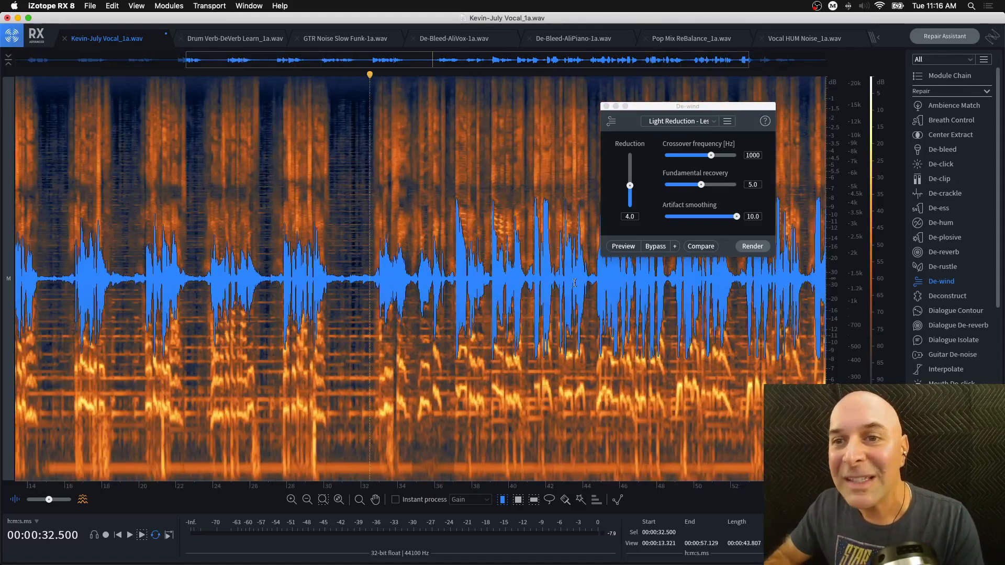
scroll(554, 182, down, 3)
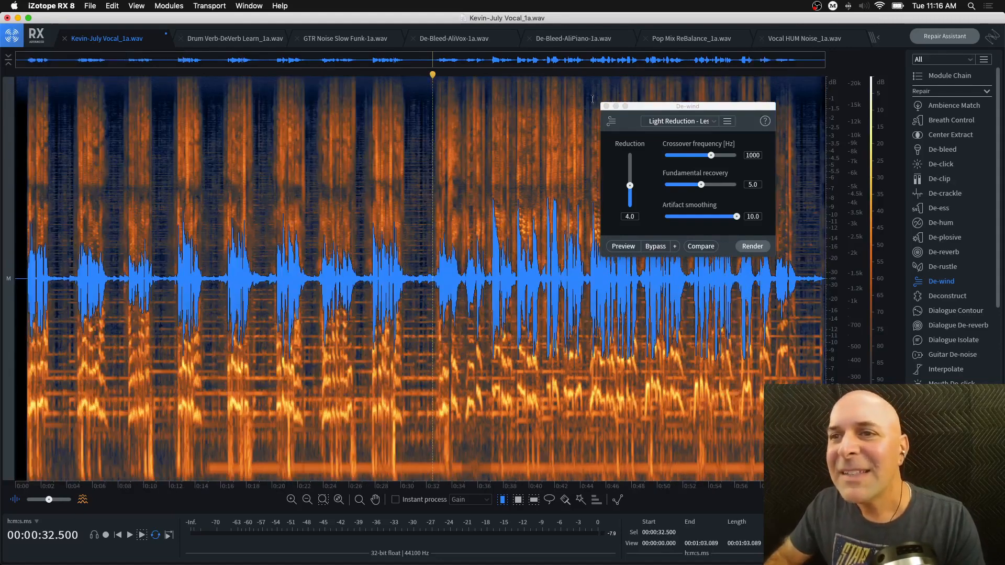
Step: Close the De-wind module and switch to the Drum Verb-DeVerb Learn_1a.wav file
click(606, 107)
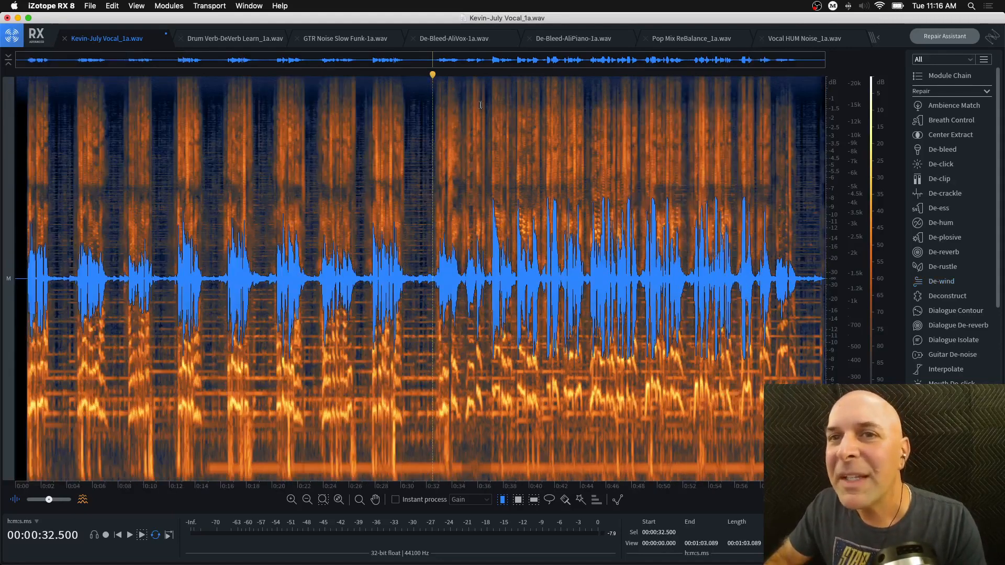
click(211, 39)
scroll(36, 192, up, 4)
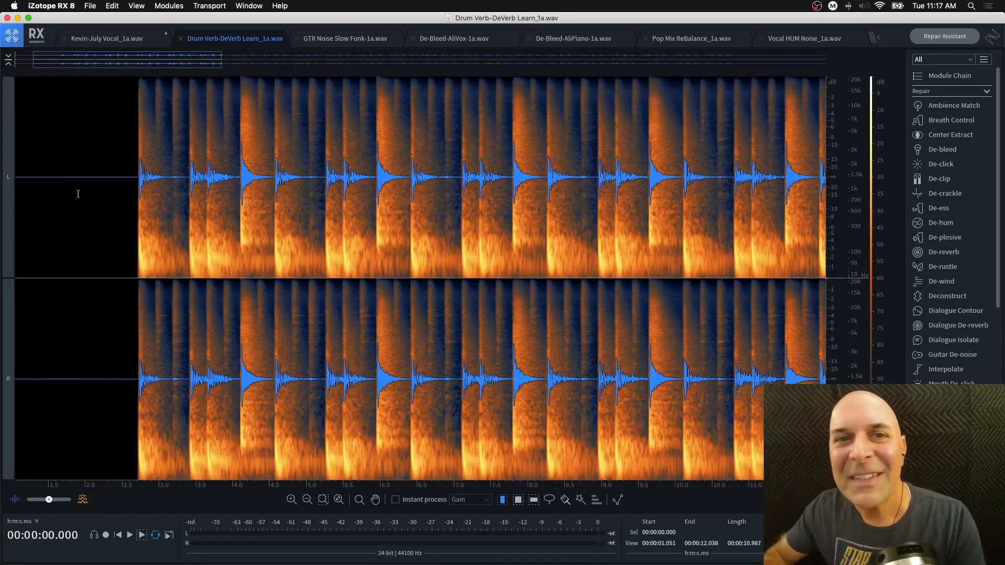
Step: Play the untreated reverberant drums from 2.500 s
click(122, 179)
key(space)
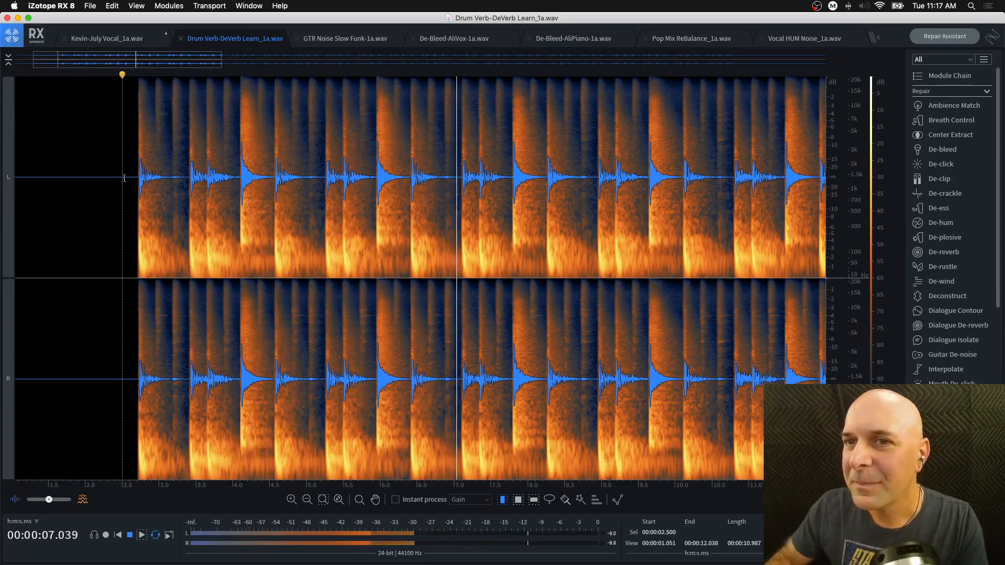
scroll(122, 179, down, 2)
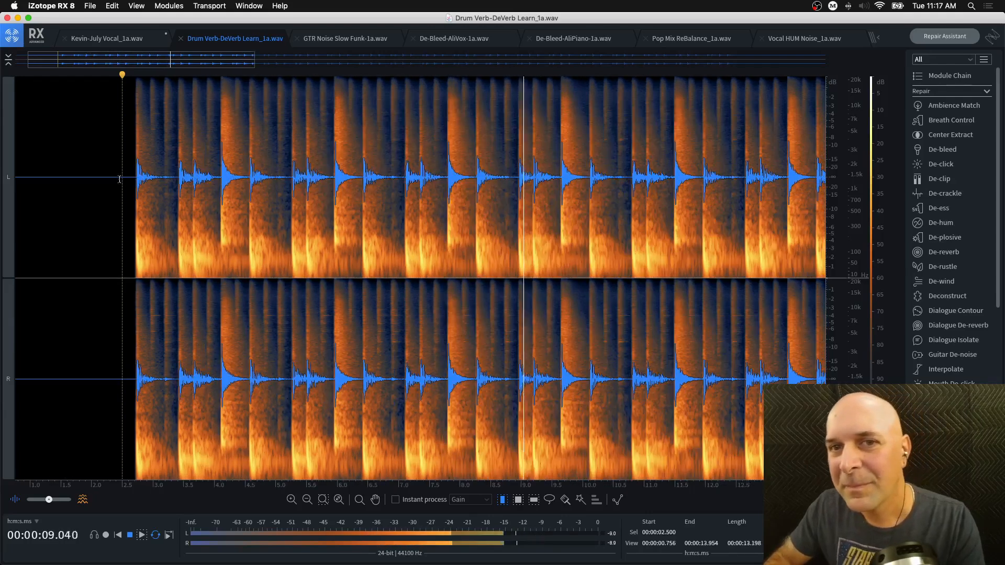
key(space)
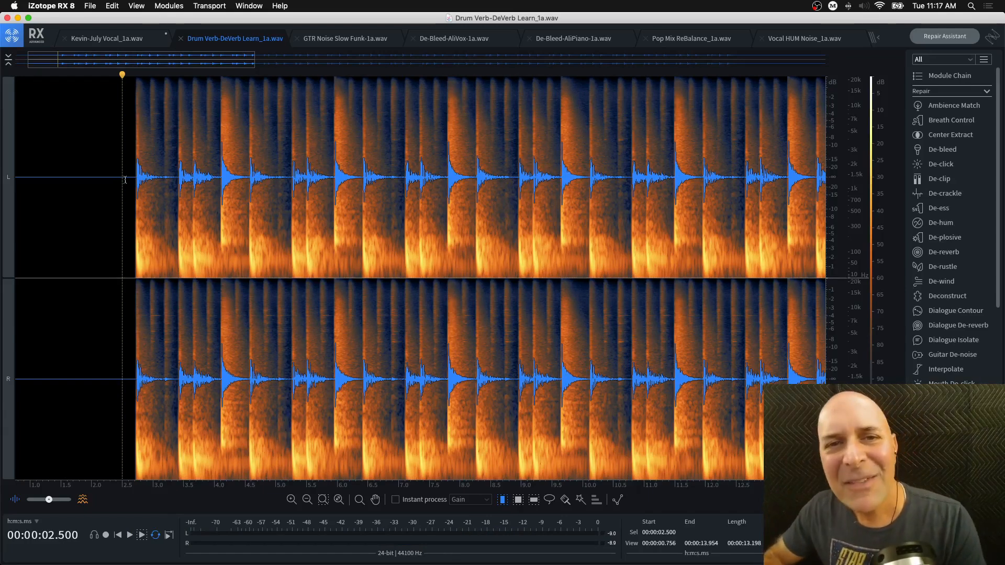
Step: Select the drums from 2.610 s to 8.915 s and have De-reverb learn the reverb profile from that passage
drag(130, 178, 514, 193)
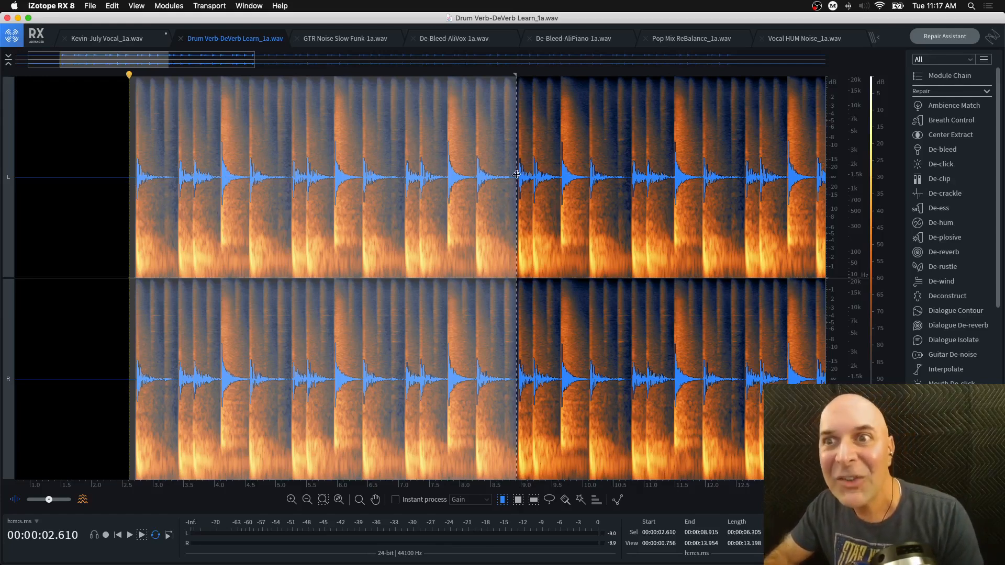
click(944, 252)
drag(670, 109, 653, 97)
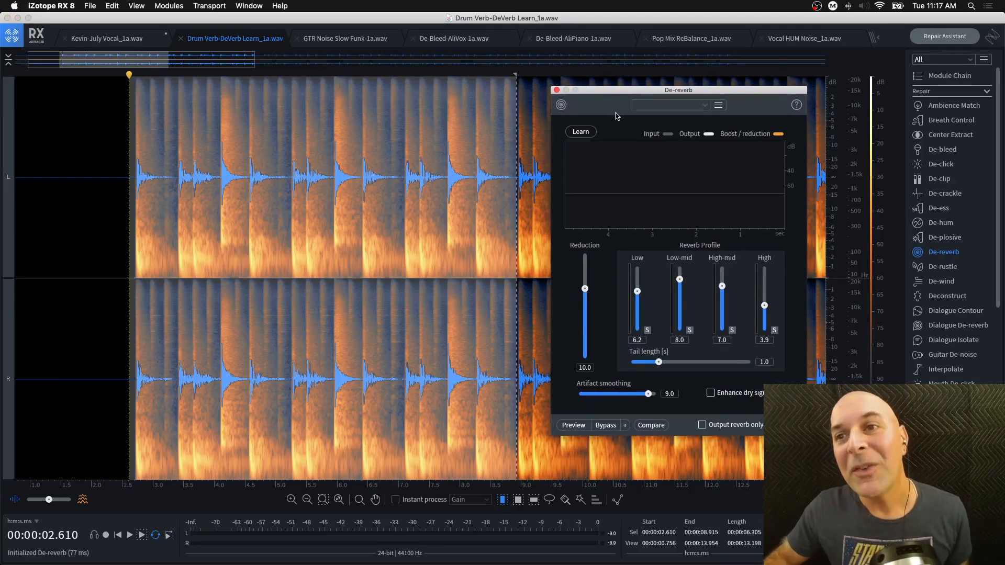
click(580, 132)
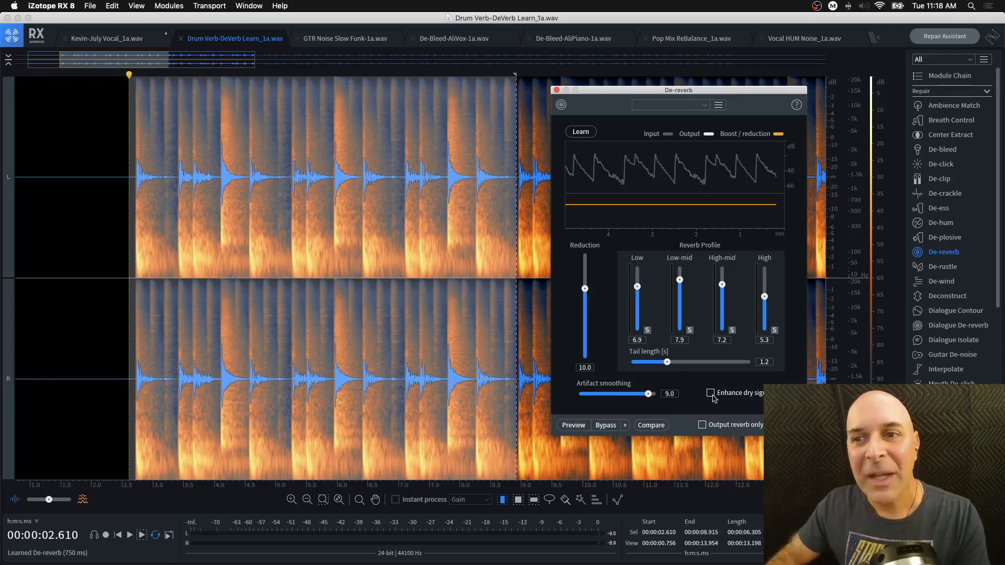
Step: Render De-reverb on the selected passage with the learned profile and play the result from 2.500 s
click(782, 425)
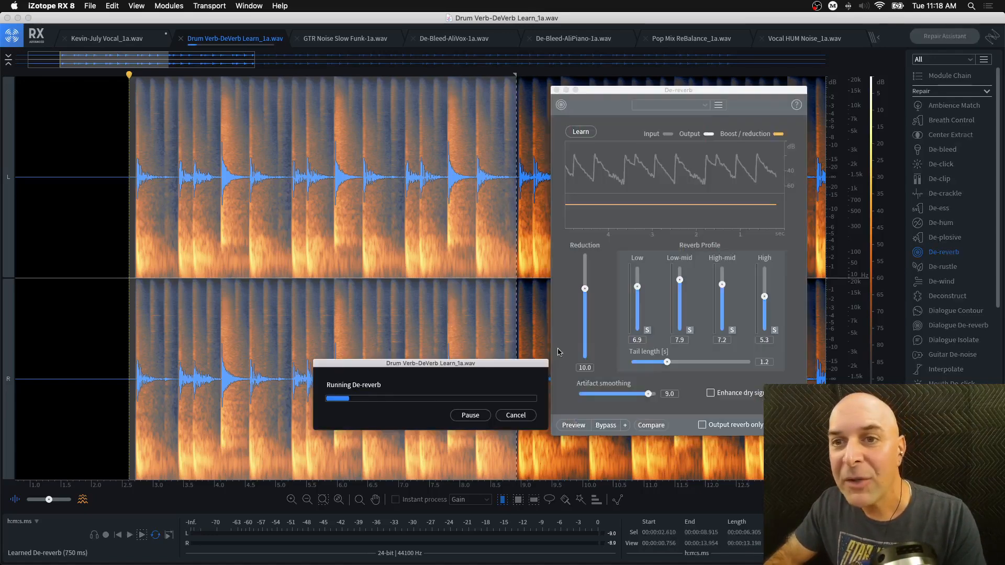
click(129, 169)
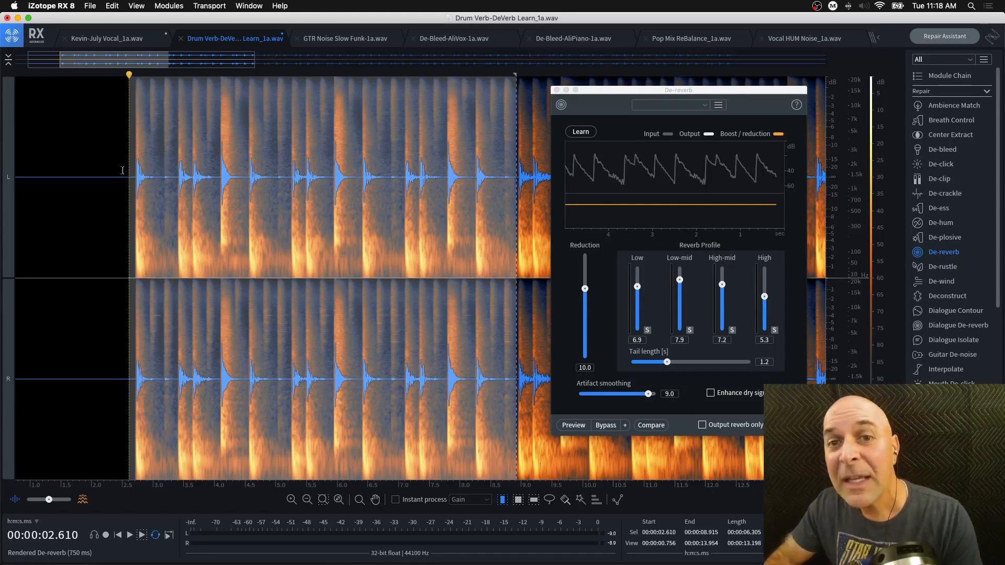
click(122, 170)
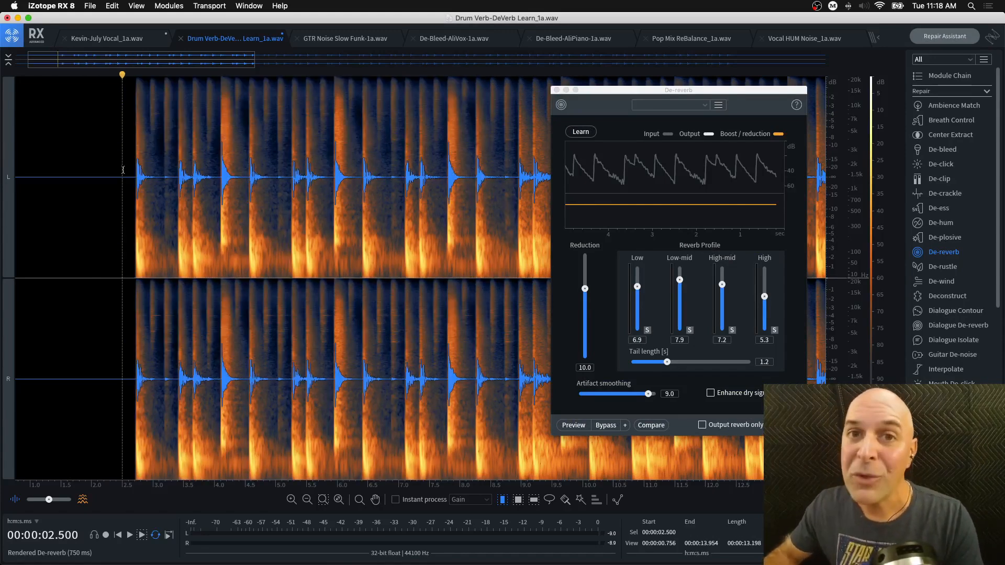
key(space)
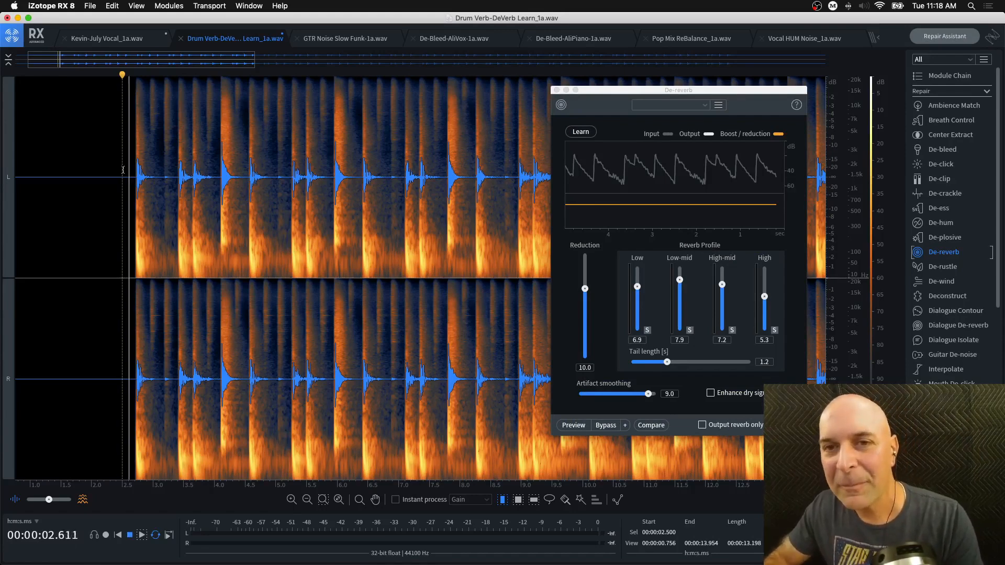
scroll(234, 210, down, 2)
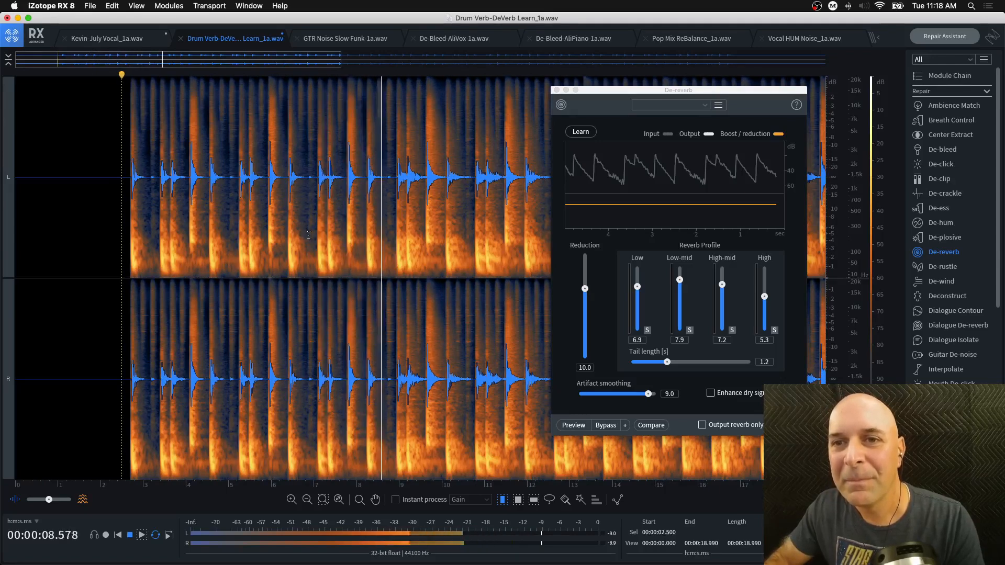
key(space)
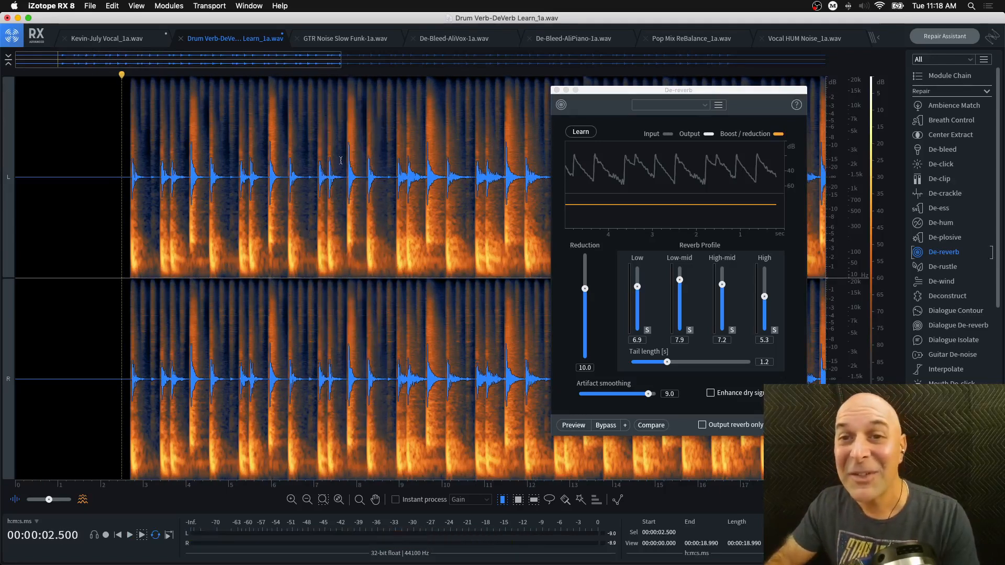
Step: Play from 5.878 s across the boundary between the treated and untreated drums for comparison
click(266, 173)
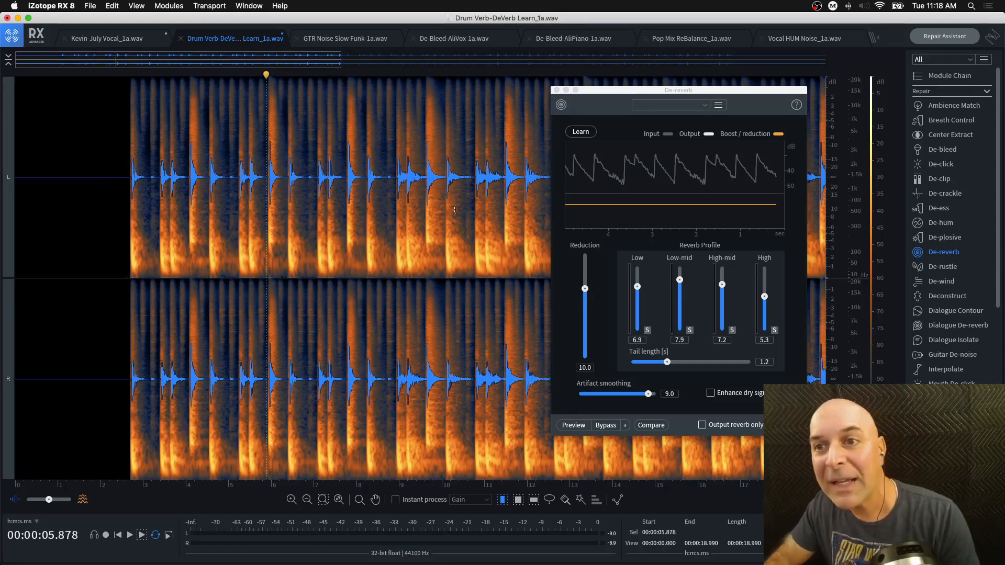
key(space)
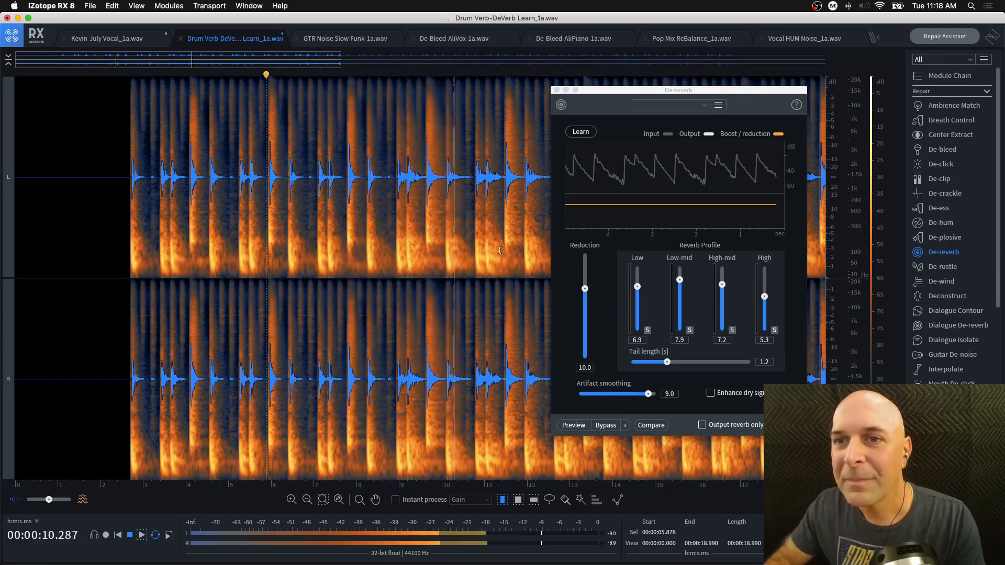
key(space)
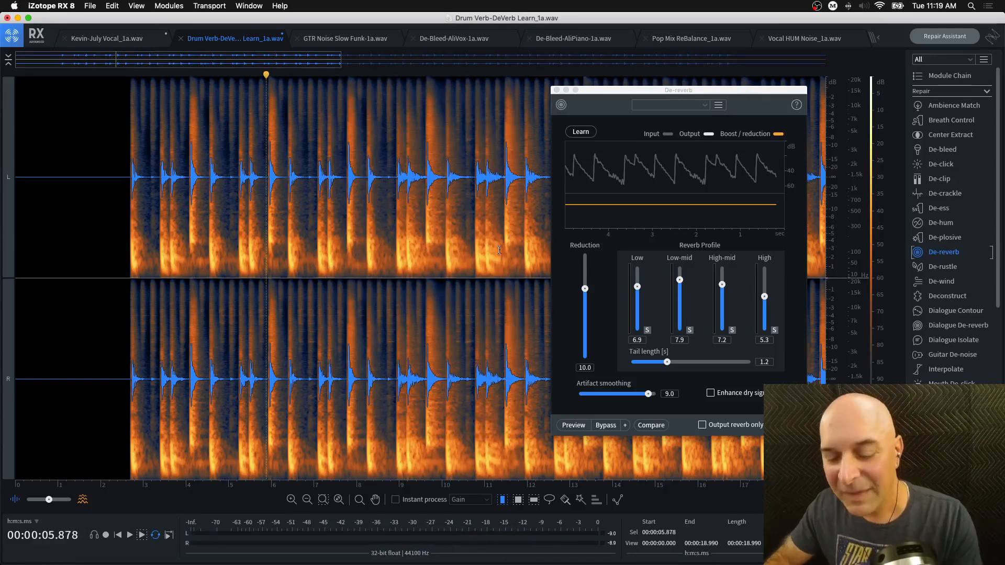
Step: Undo the De-reverb render on the drum passage and clear the time selection
key(super+z)
scroll(457, 211, down, 5)
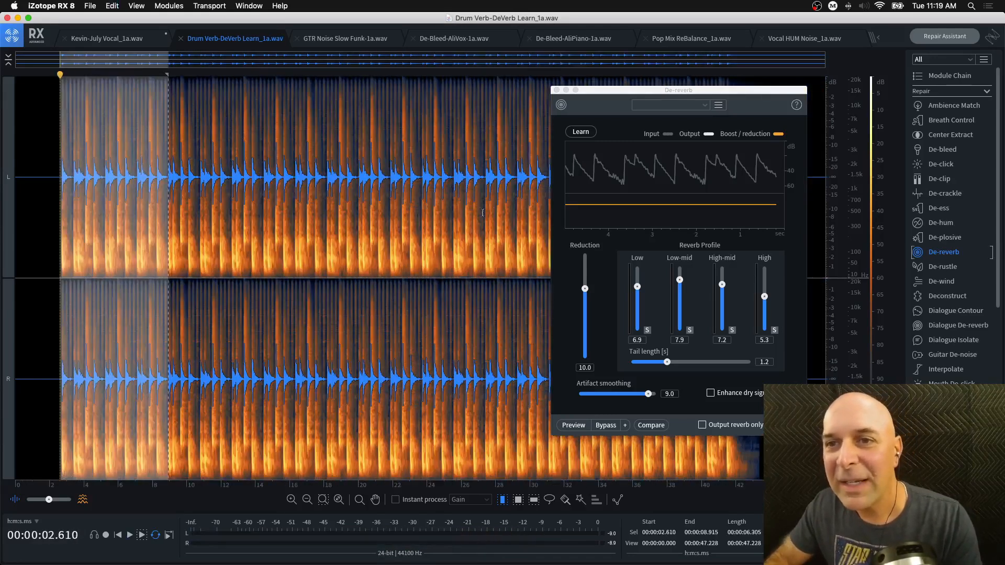
click(485, 236)
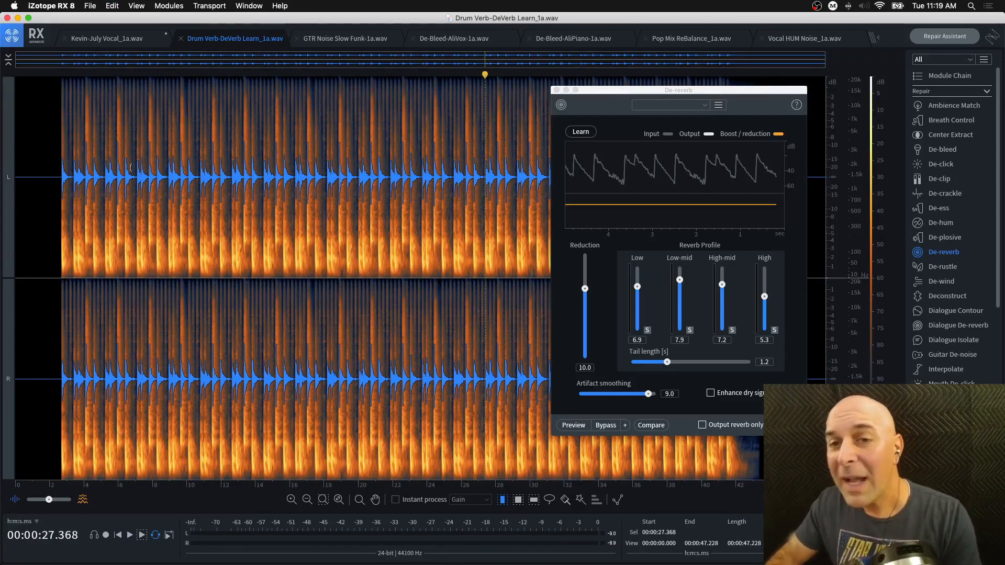
Step: Enable Output reverb only in De-reverb and preview the isolated reverb from 2.671 s
scroll(133, 183, up, 5)
scroll(120, 184, down, 2)
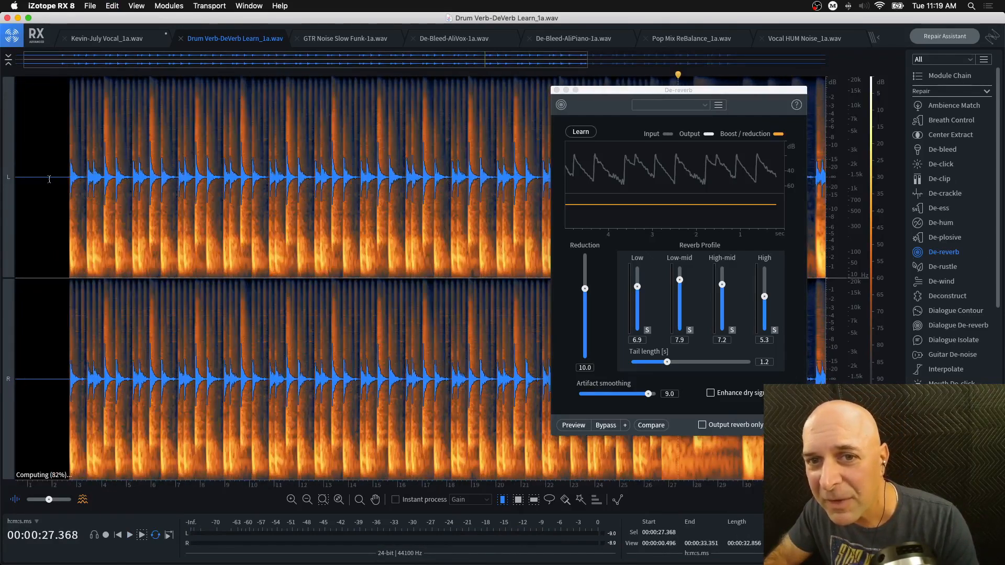
click(69, 184)
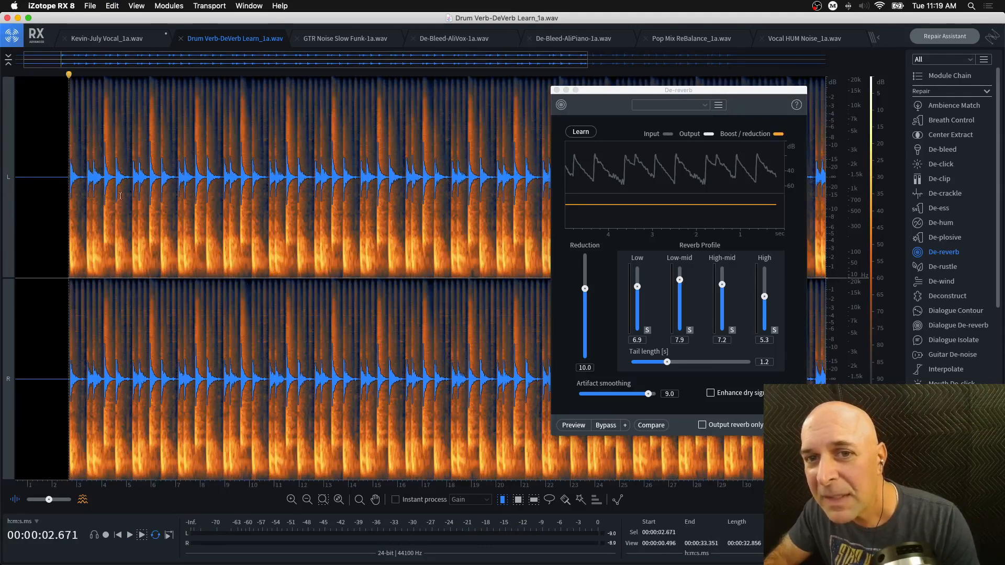
click(703, 425)
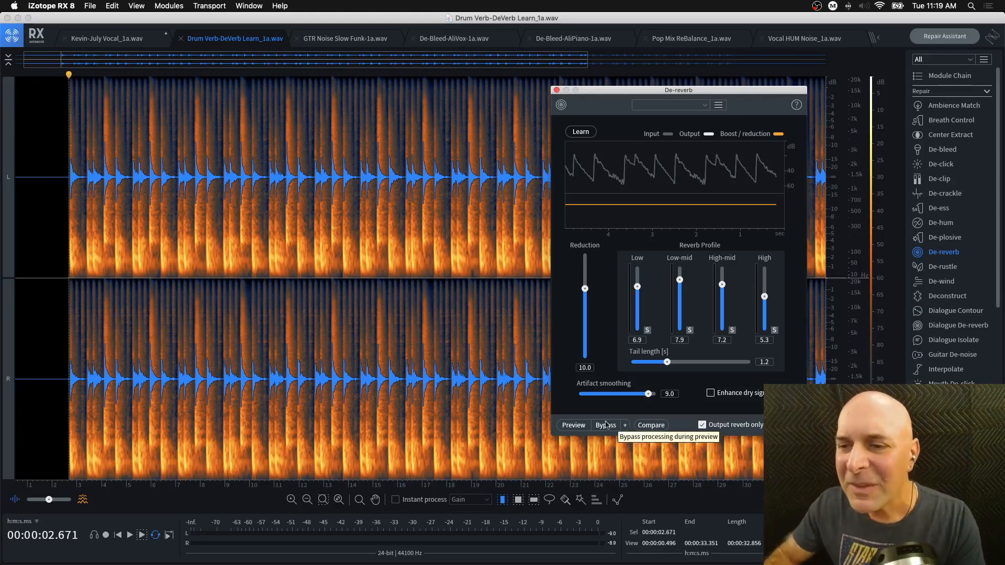
click(577, 427)
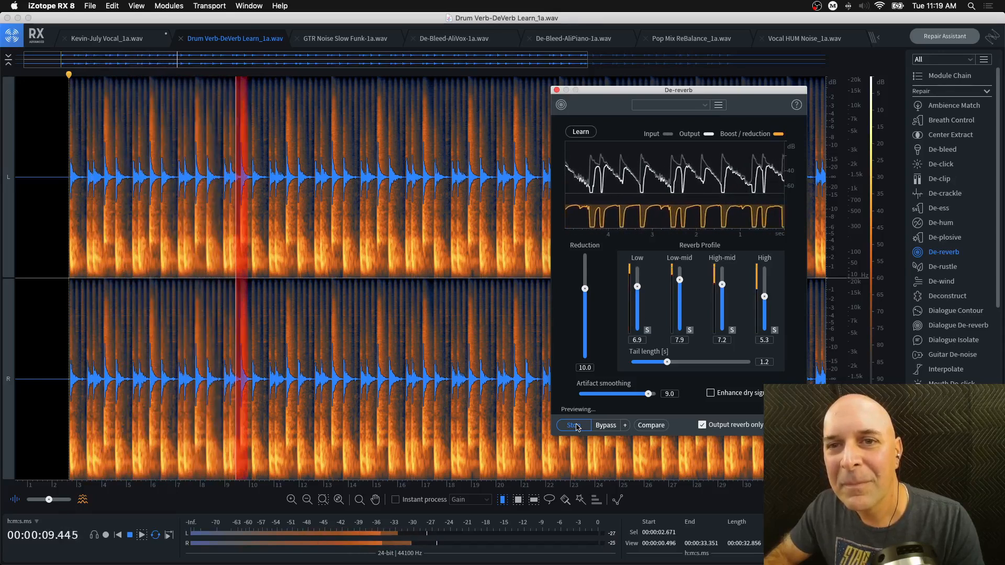
click(574, 425)
Step: Render the isolated reverb across the whole drum file and place the playhead at 2.838 s
scroll(463, 339, down, 4)
click(461, 339)
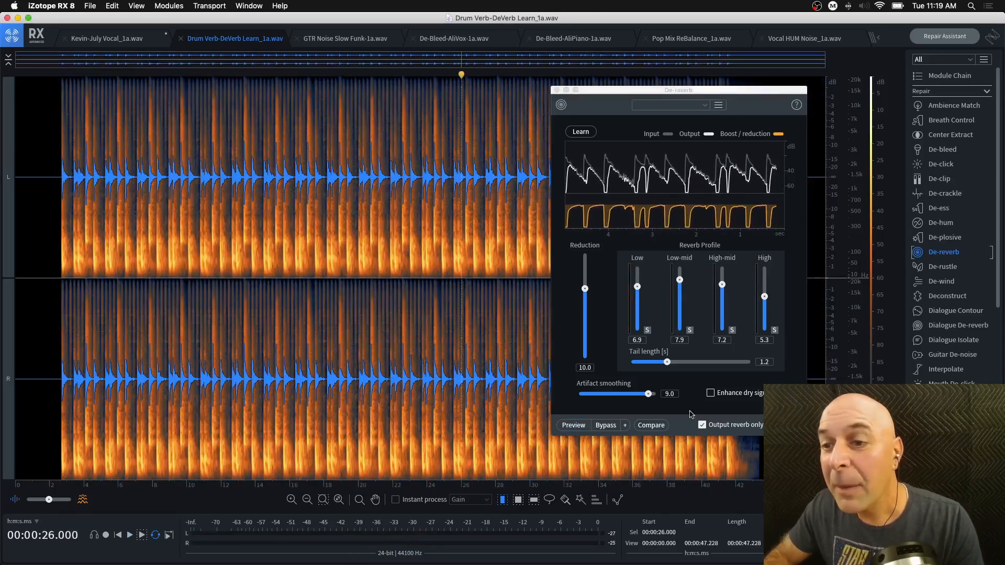
click(786, 425)
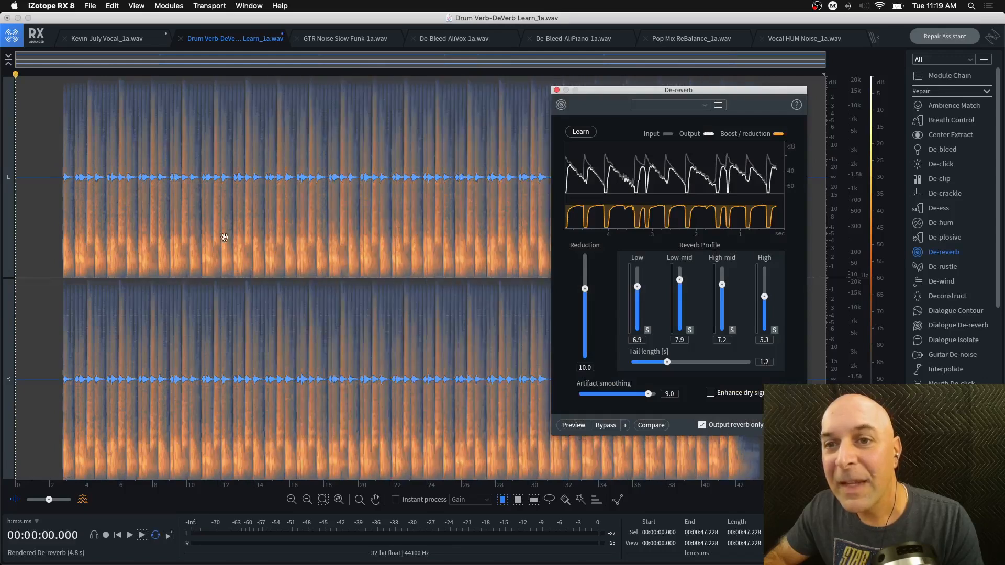
click(113, 171)
click(63, 170)
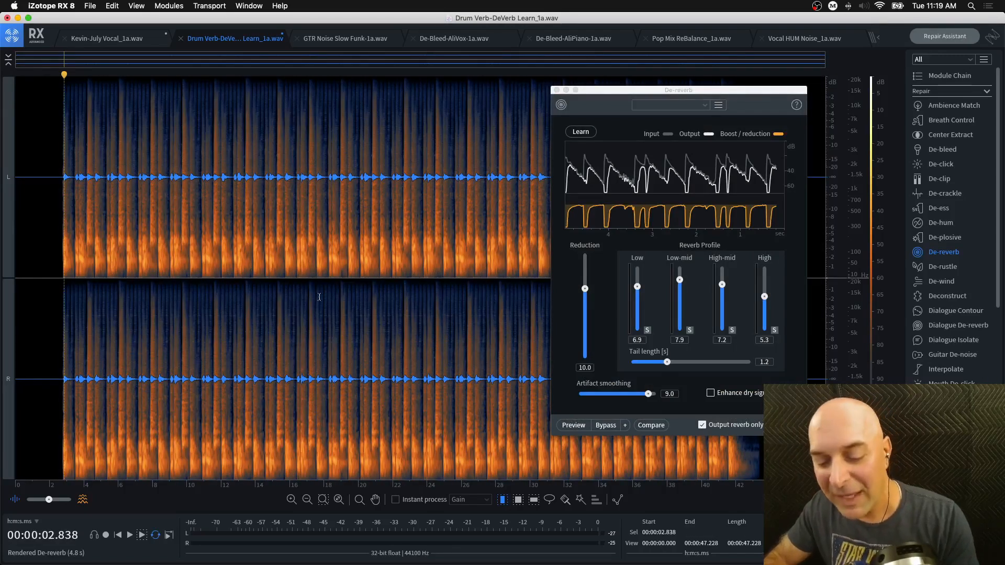
Step: Undo the reverb-only render and turn off Output reverb only
key(super+z)
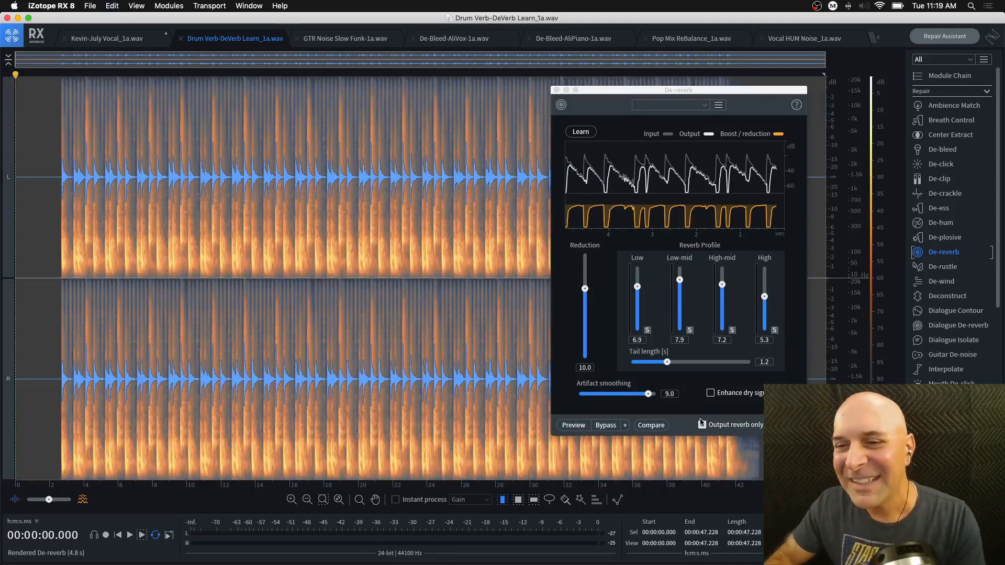
click(702, 425)
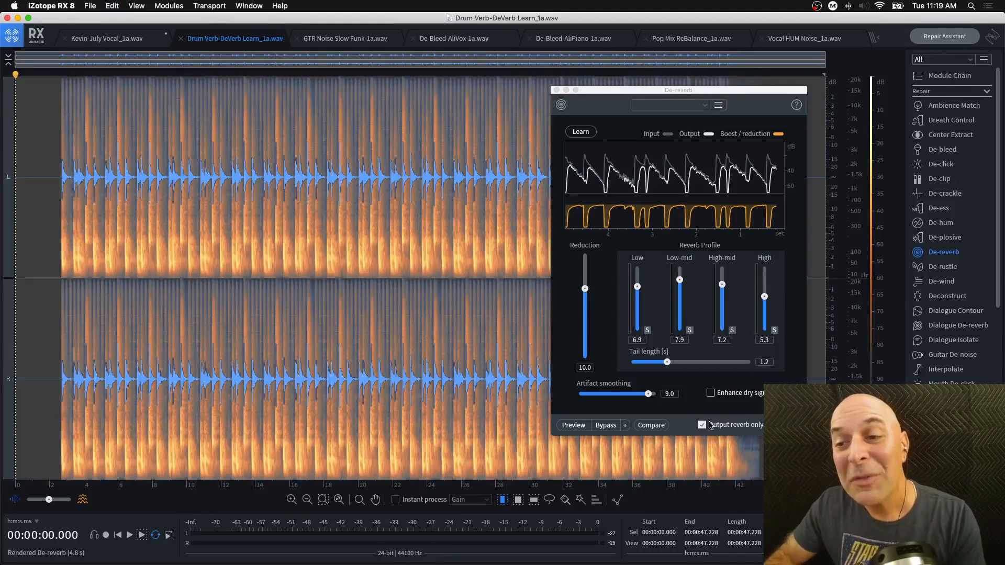
click(703, 425)
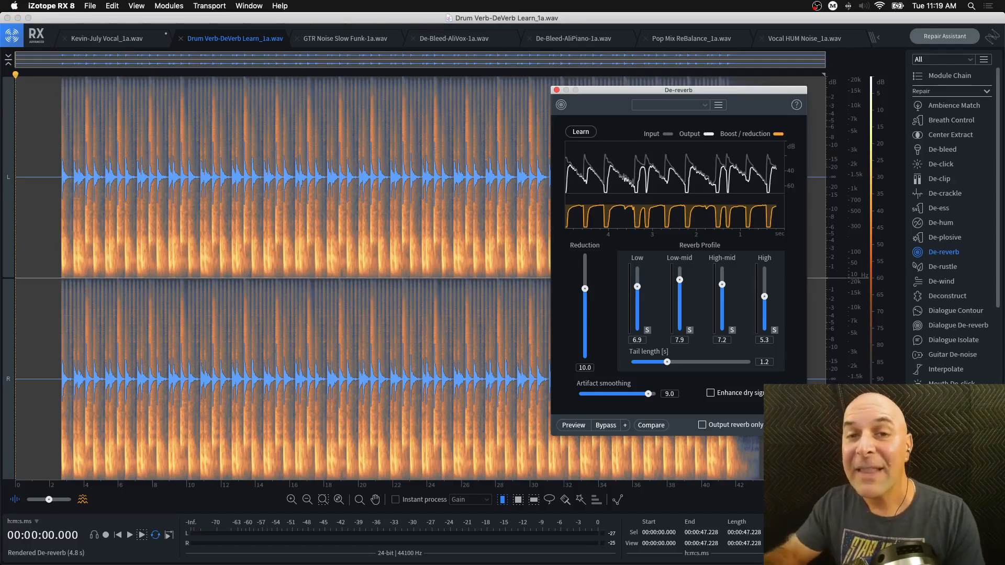
Step: Render De-reverb on the whole drum file with the learned profile and play the result from 2.648 s
click(786, 425)
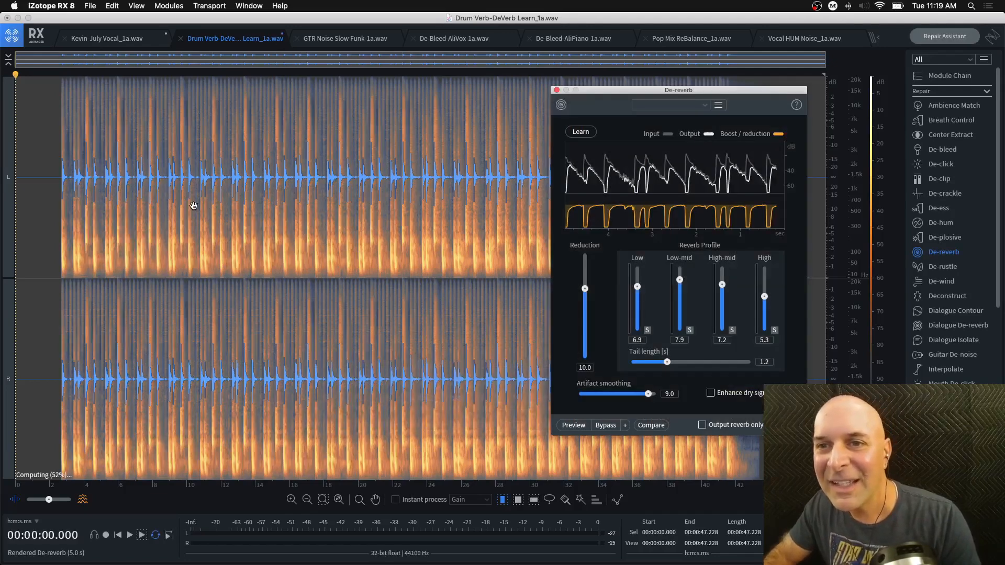
click(65, 169)
scroll(64, 167, up, 8)
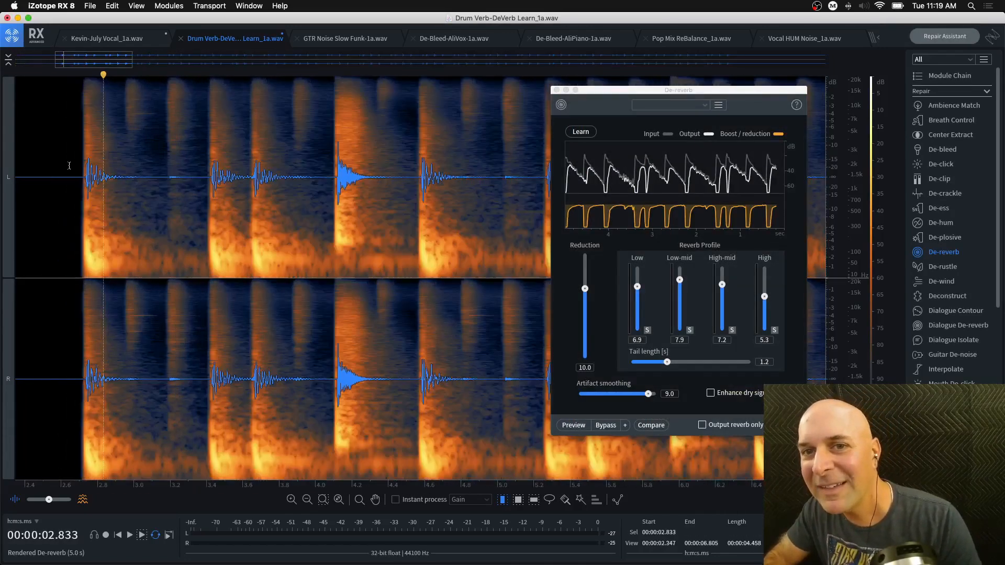
click(69, 165)
scroll(69, 165, down, 3)
key(space)
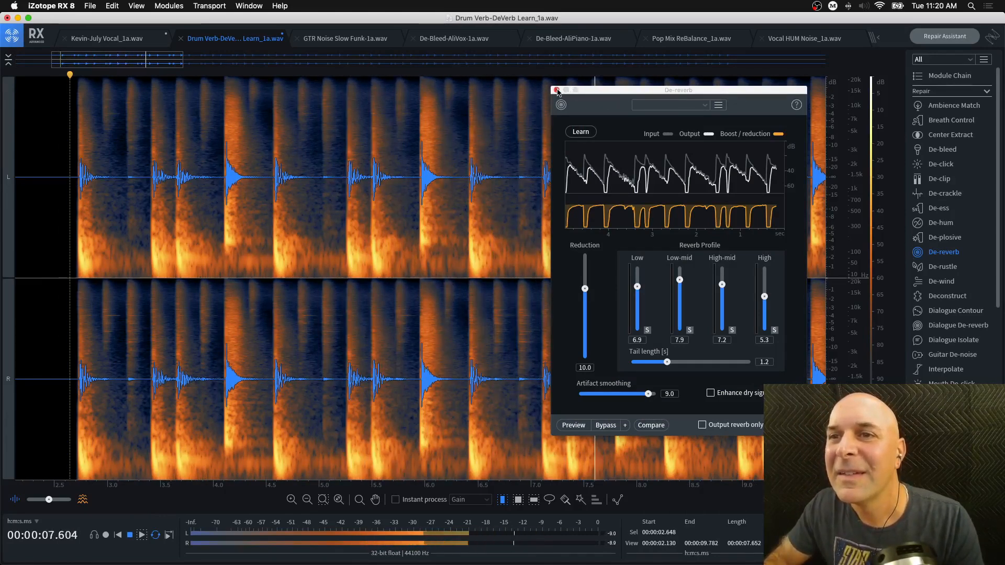
Step: Stop the drum playback and close the De-reverb module
drag(594, 94, 339, 110)
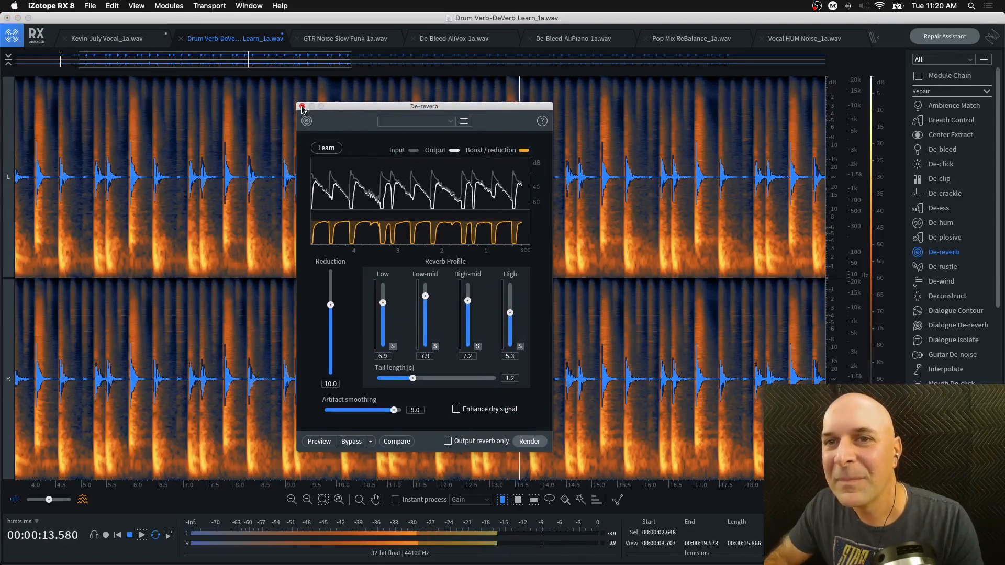
key(space)
click(302, 107)
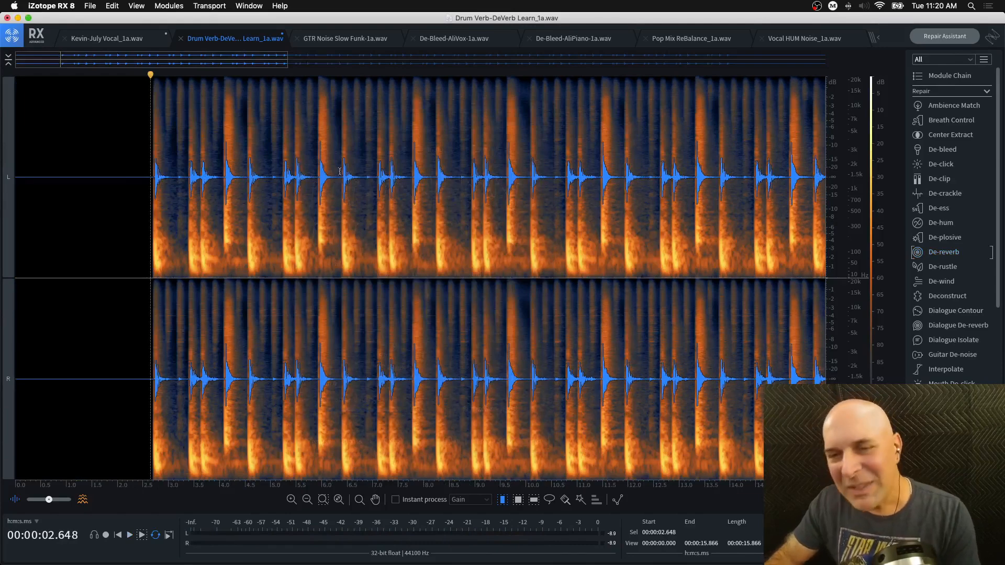
scroll(384, 191, down, 2)
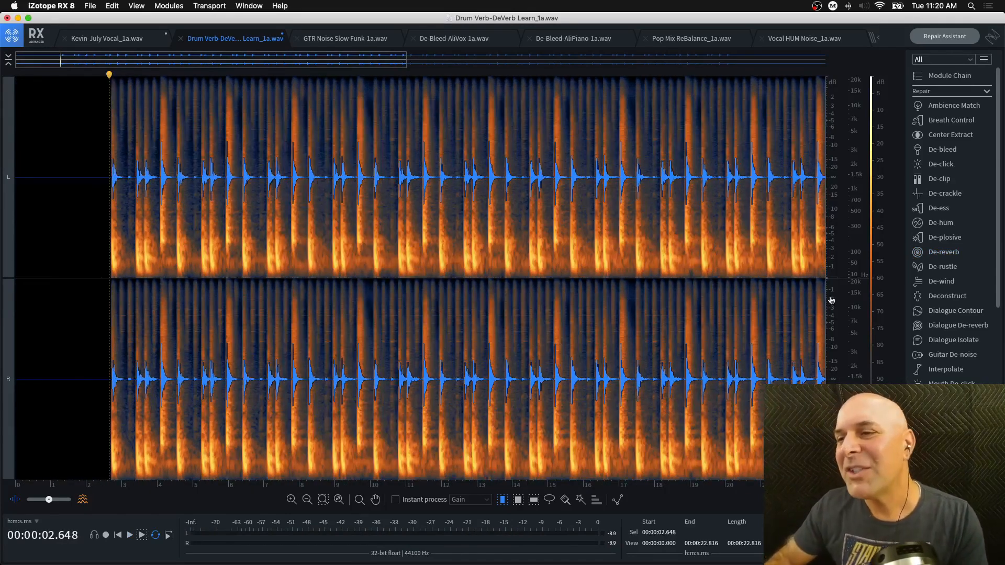
Step: Load Neoverb through the Plug-in utility module and preview its Tenor Sax preset on the drum file, stopping the preview after a few seconds
scroll(942, 314, down, 10)
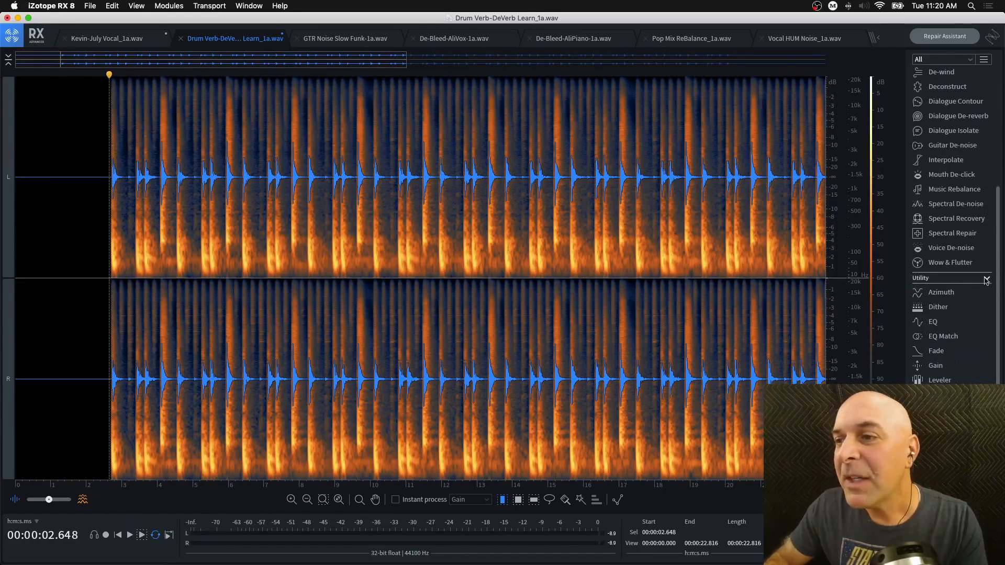
scroll(948, 238, up, 10)
scroll(949, 108, down, 10)
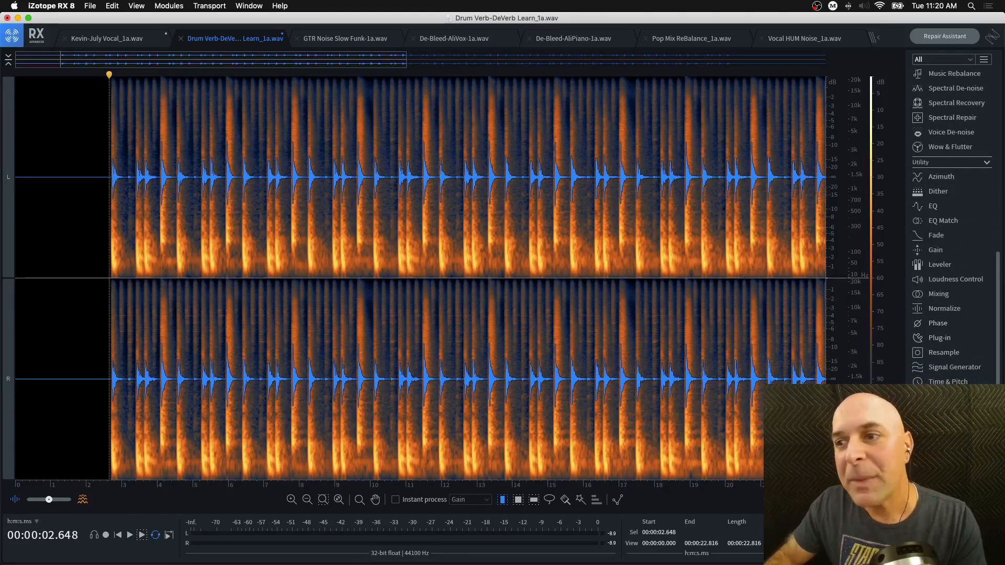
click(945, 342)
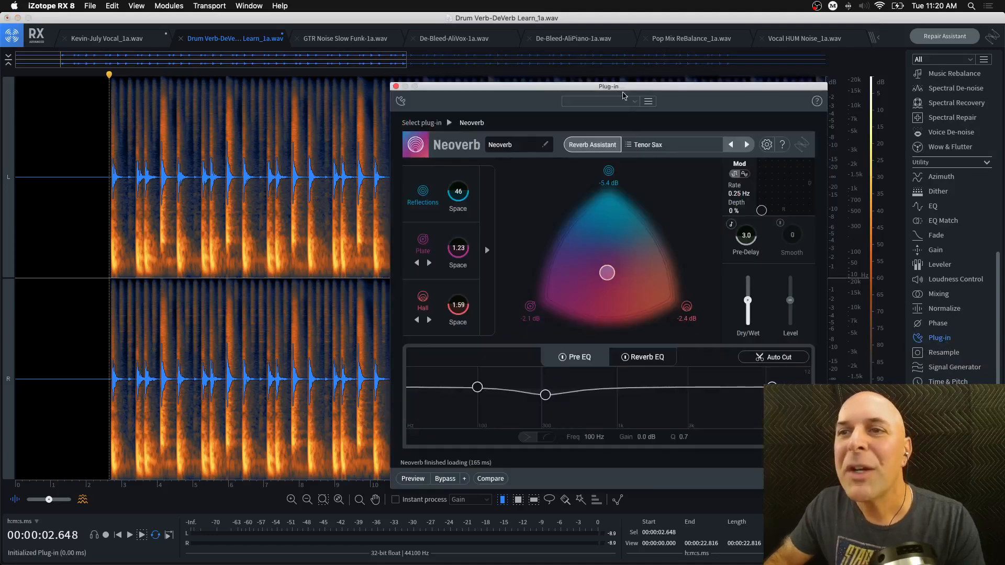
drag(623, 90, 608, 84)
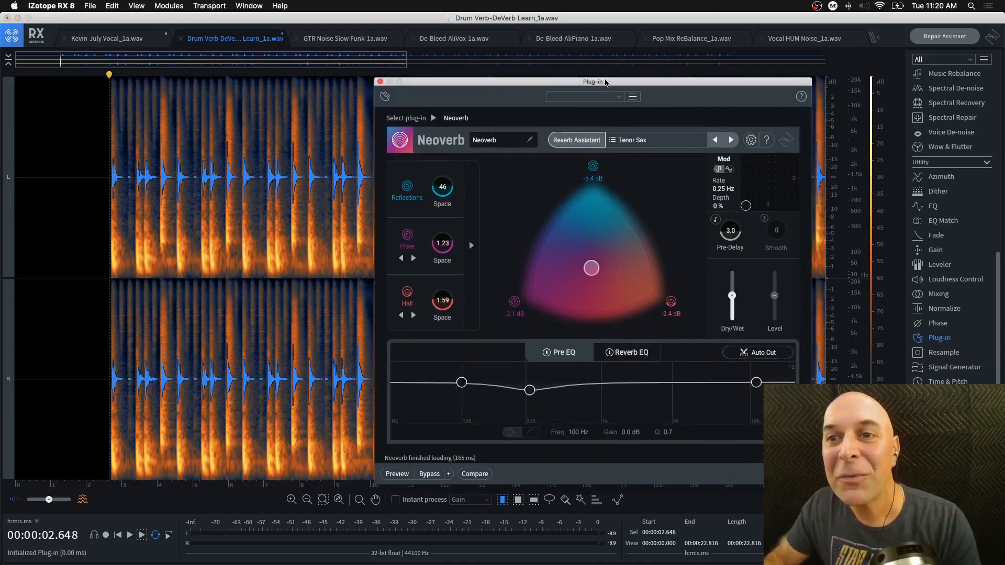
drag(550, 84, 548, 81)
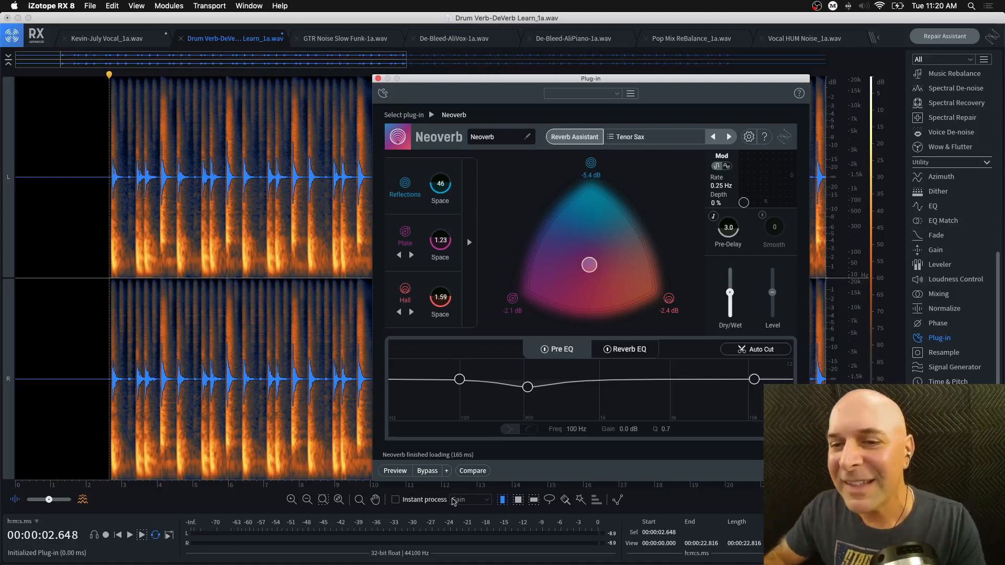
click(402, 471)
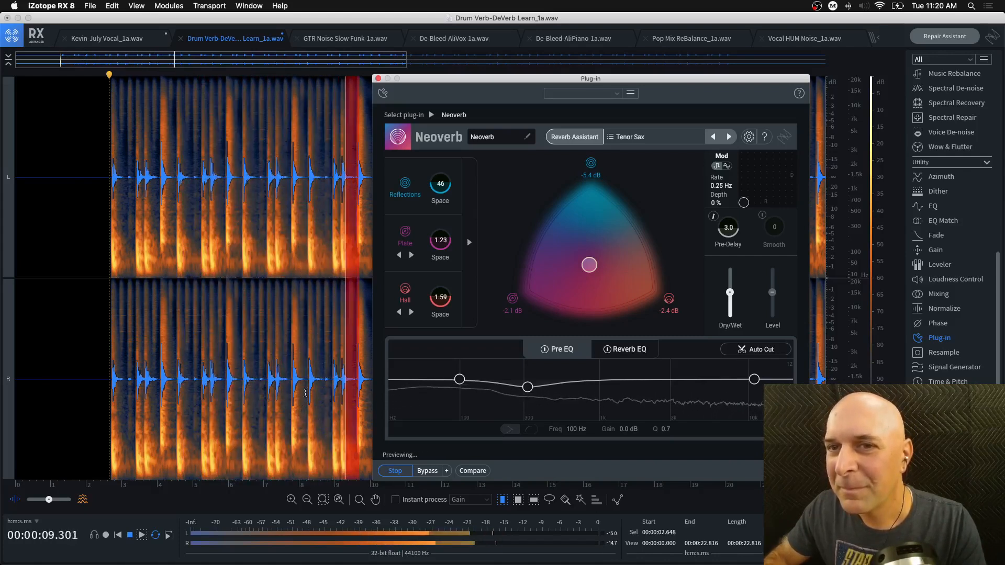
key(space)
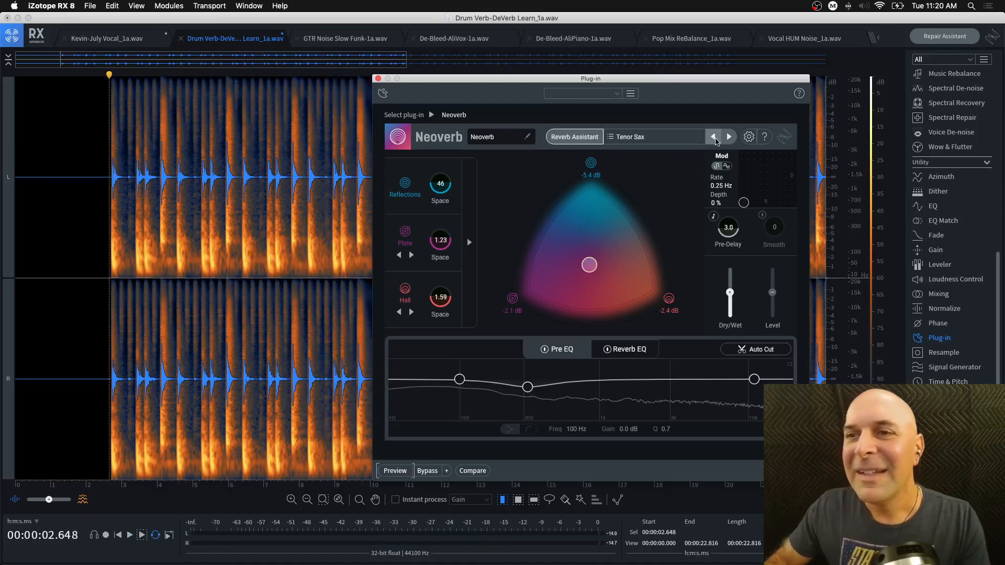
Step: Switch Neoverb to the Uplifting Piano Chords preset, preview it on the drums and stop the preview
click(616, 137)
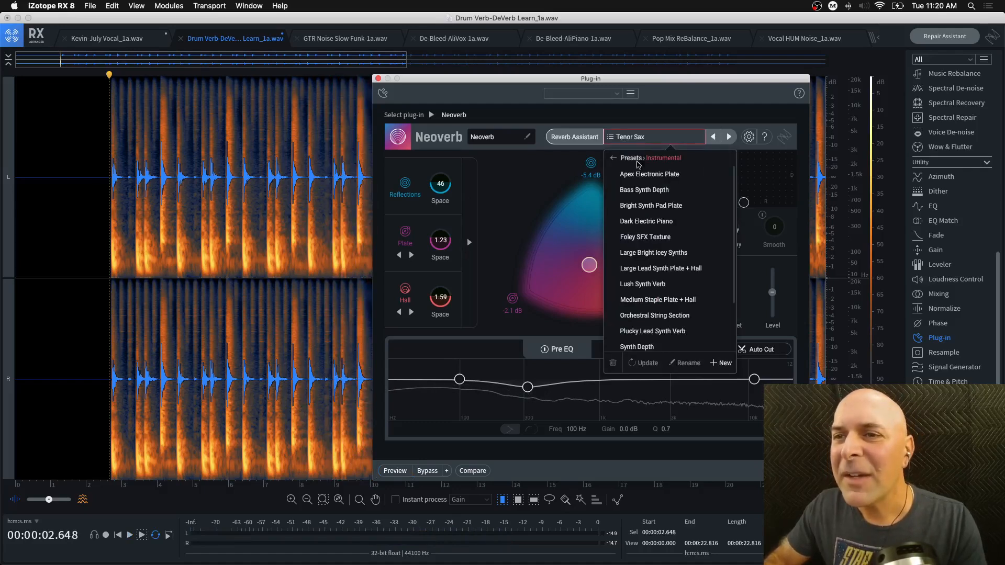
scroll(677, 218, down, 3)
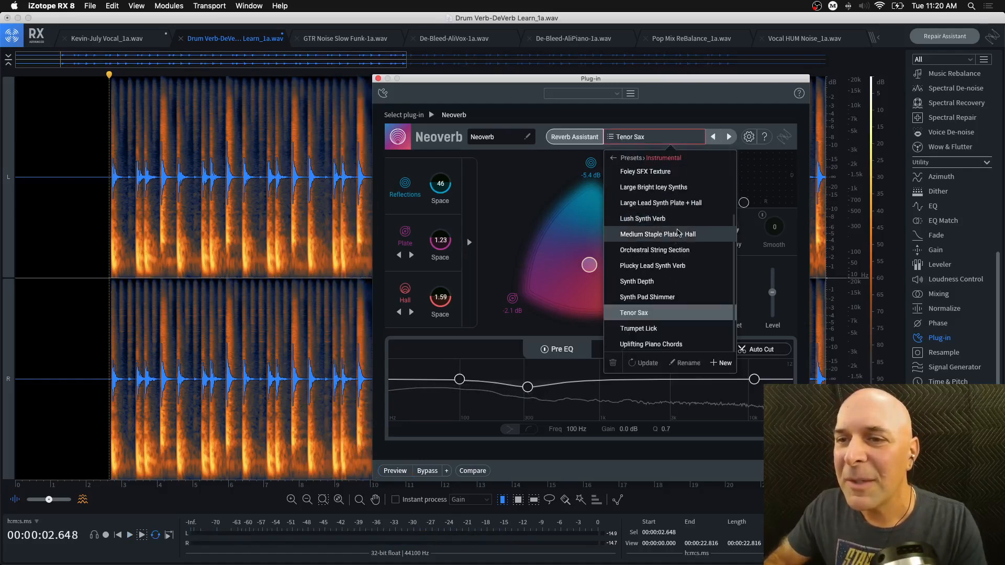
scroll(678, 234, up, 3)
click(716, 146)
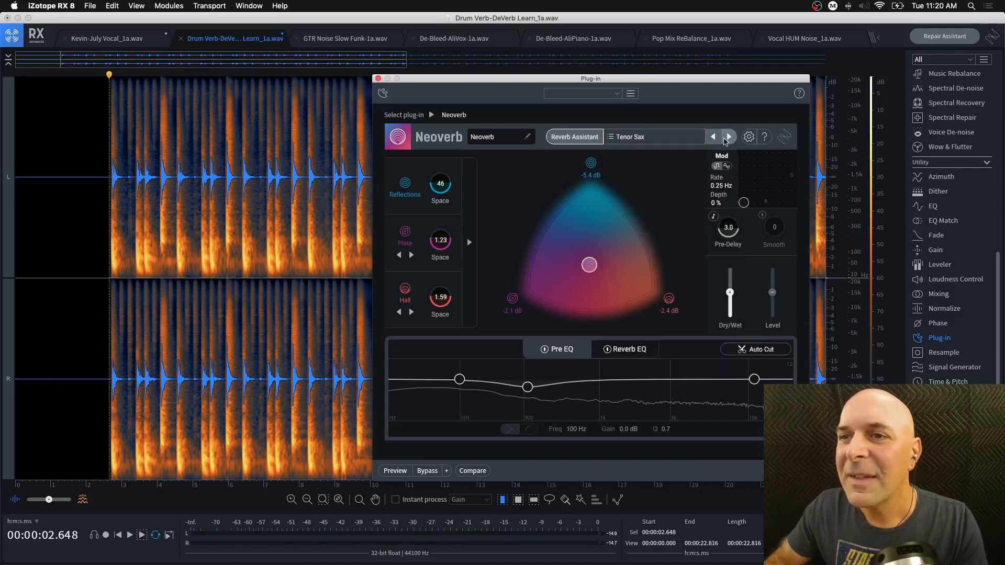
click(728, 137)
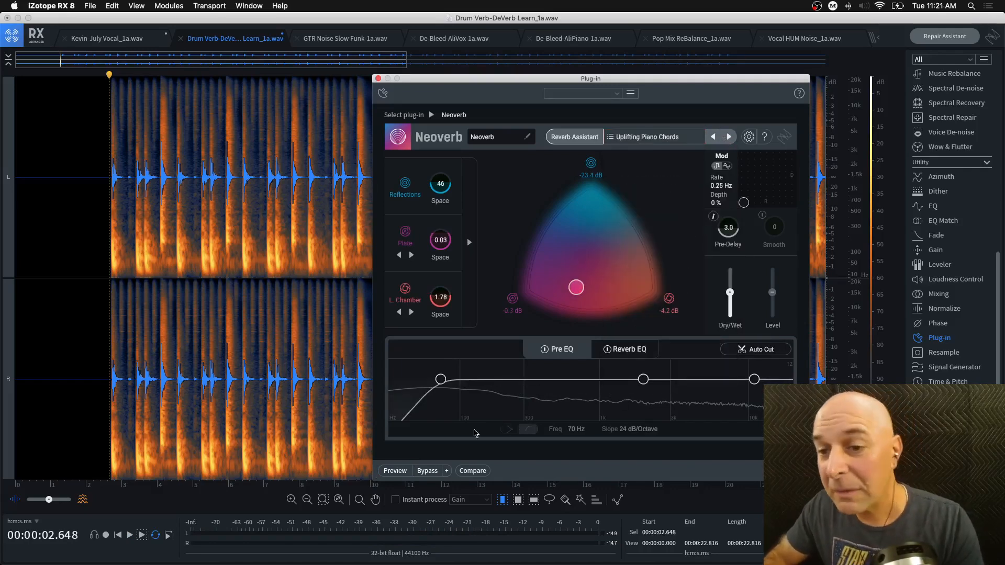
click(401, 473)
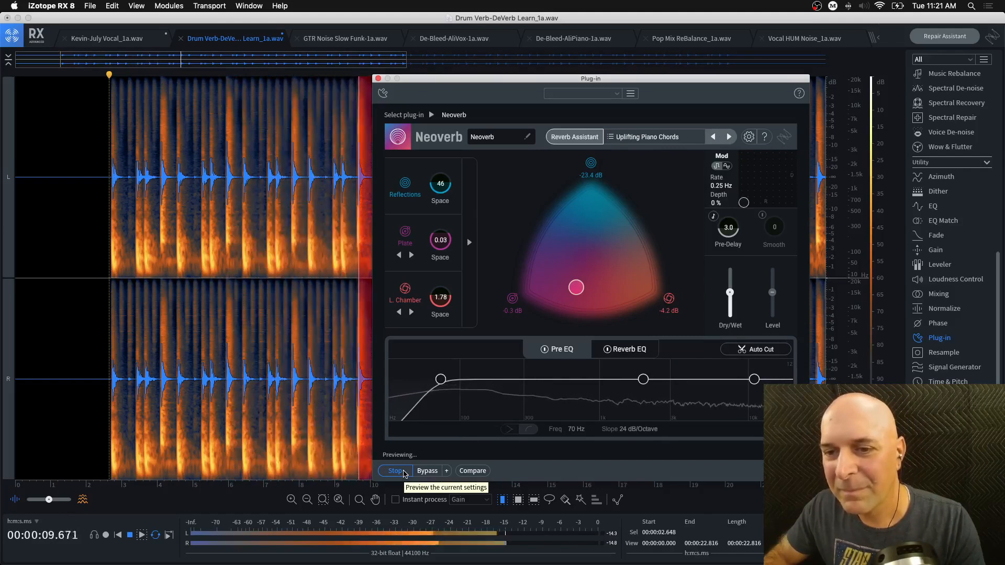
click(397, 471)
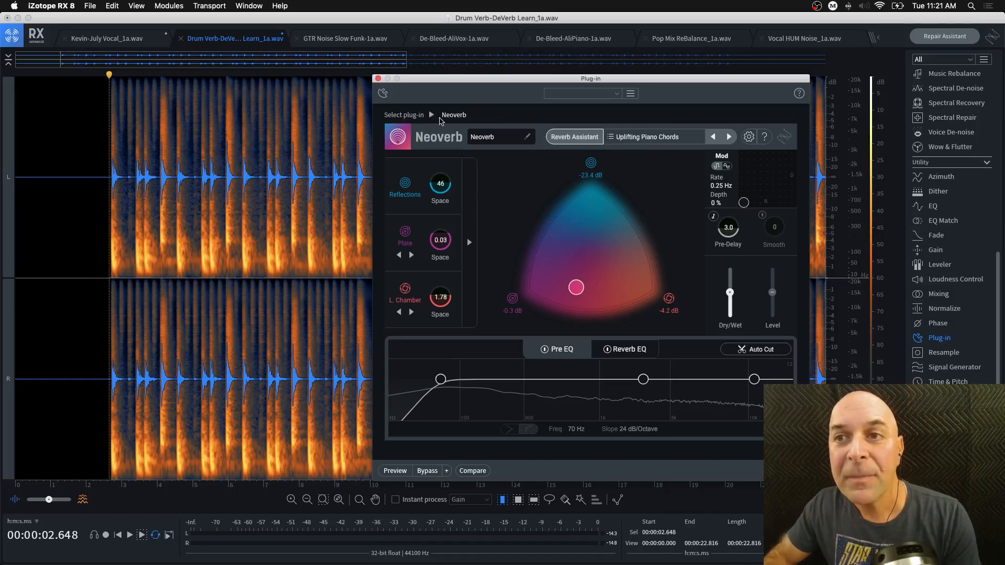
Step: Load Neoverb's 16th Note Drum Plate preset, preview it on the drums and stop the preview
drag(487, 81, 363, 83)
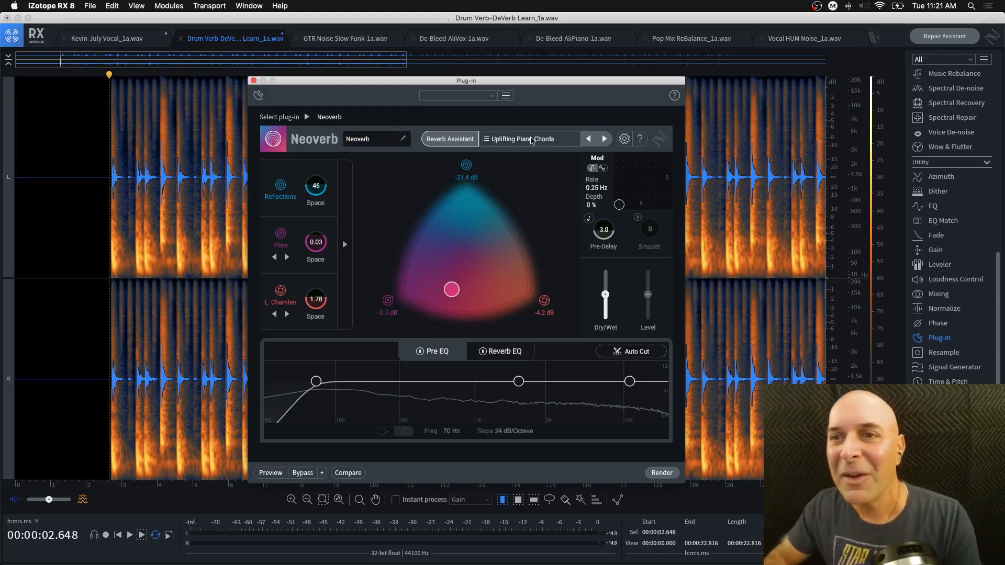
click(605, 140)
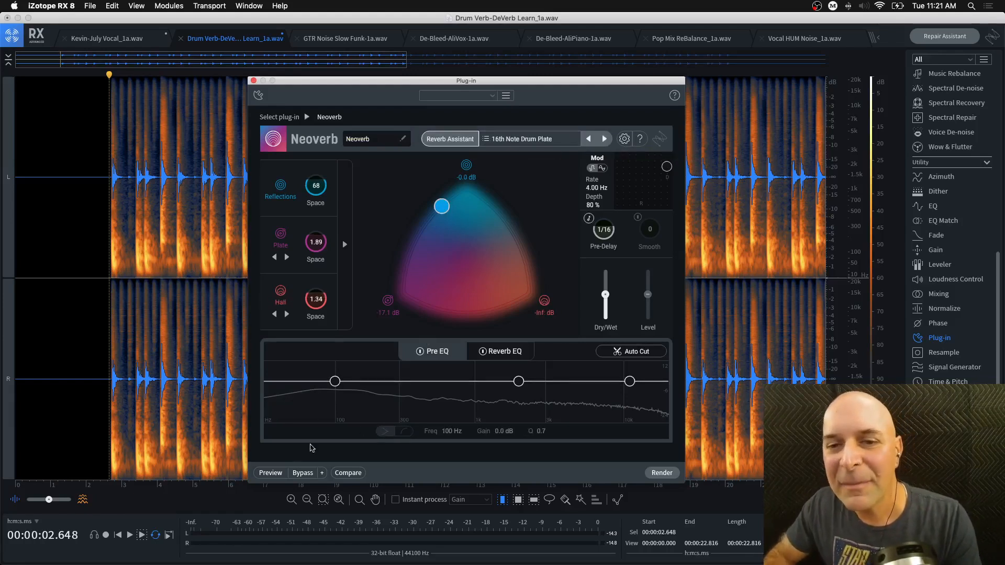
click(271, 472)
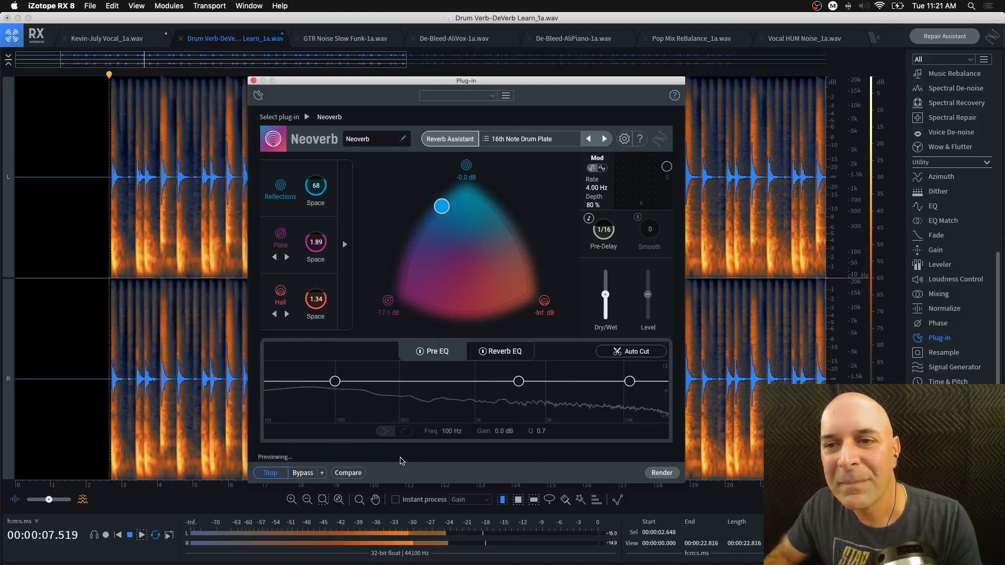
key(space)
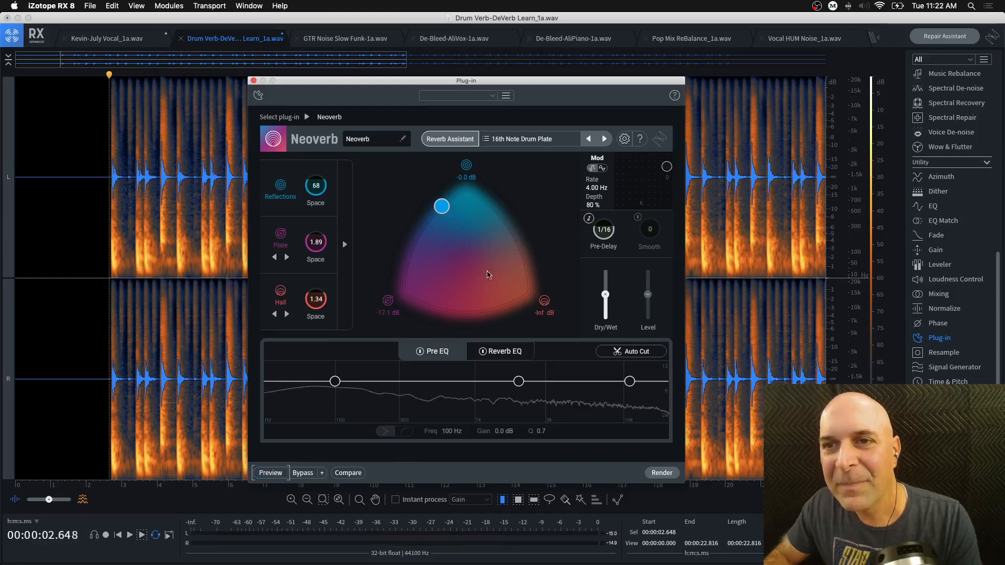
Step: Preview Neoverb's Acoustic Snare Tail preset on the drums, stop the preview and close the Plug-in module without rendering
click(604, 139)
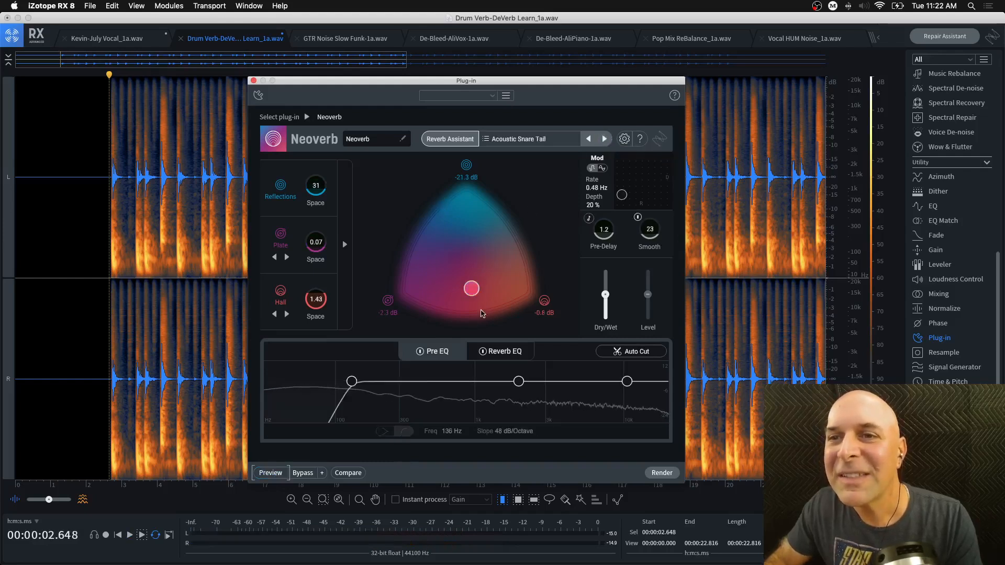
click(276, 475)
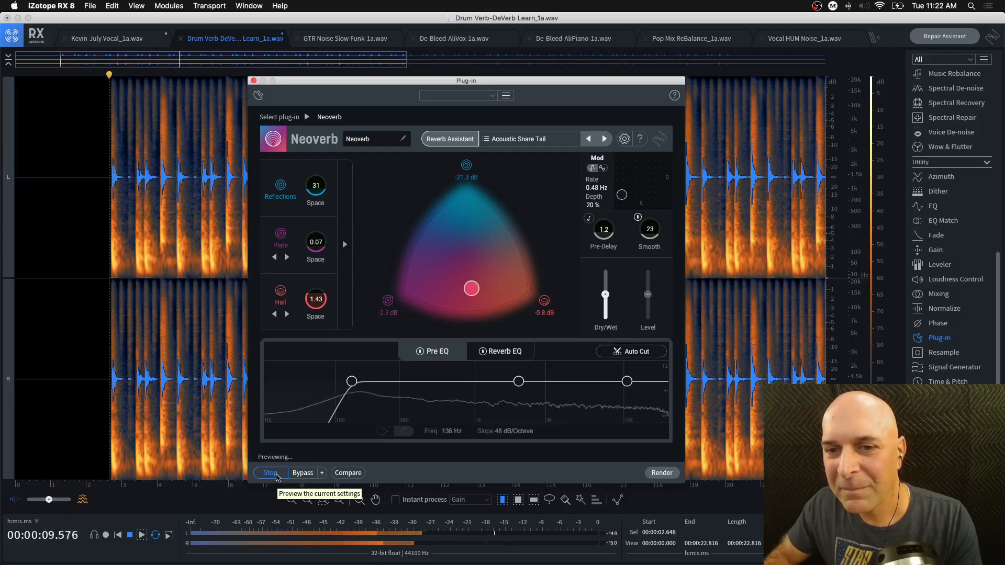
click(271, 474)
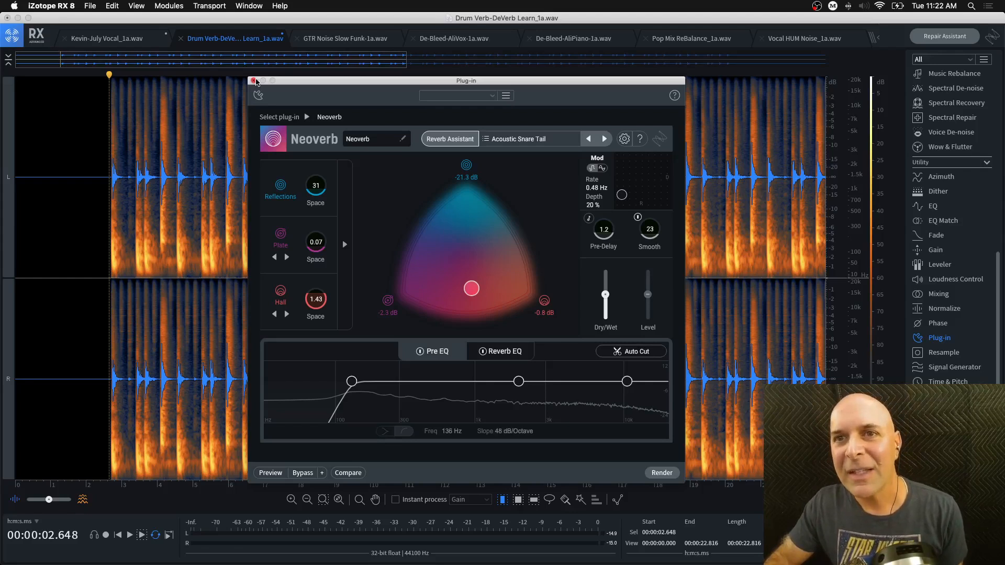
drag(296, 82, 293, 79)
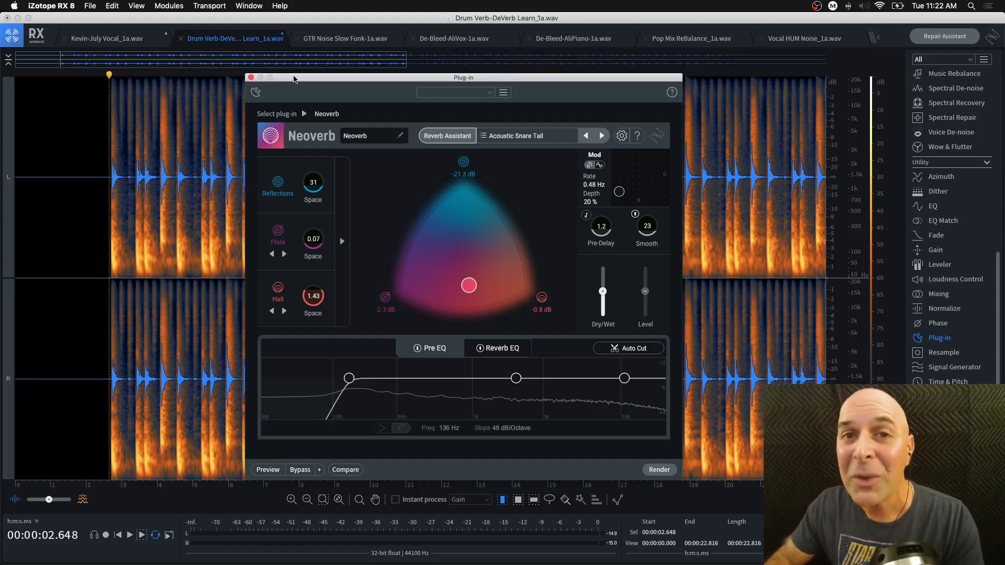
click(250, 78)
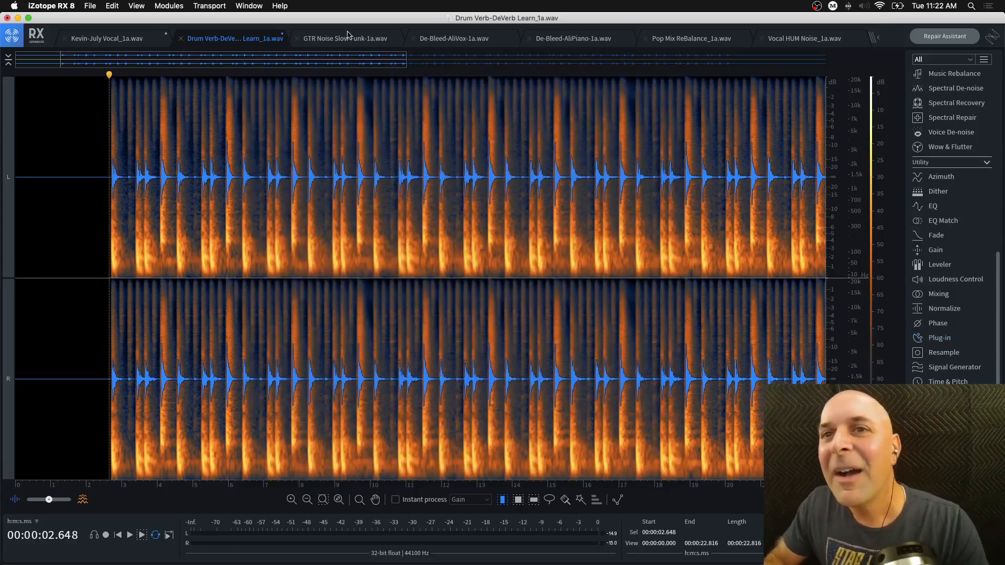
Step: Switch to the GTR Noise Slow Funk-1a.wav file and open the Guitar De-noise module
click(355, 47)
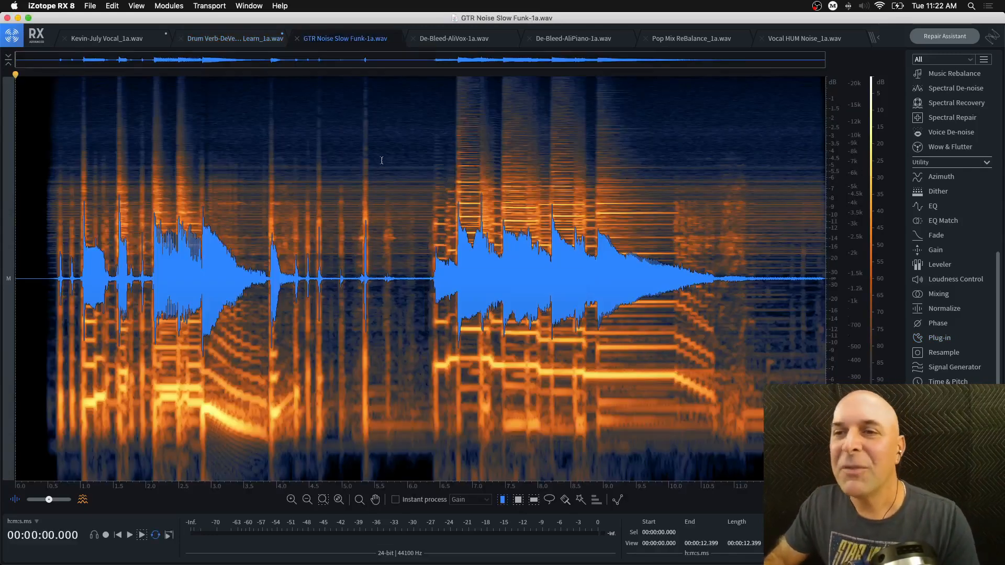
scroll(951, 214, up, 5)
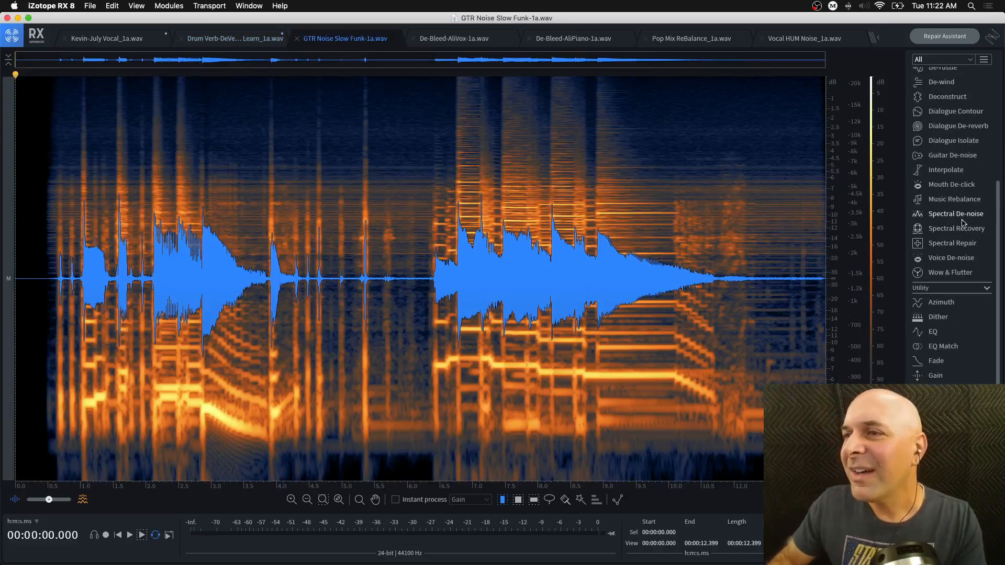
click(953, 156)
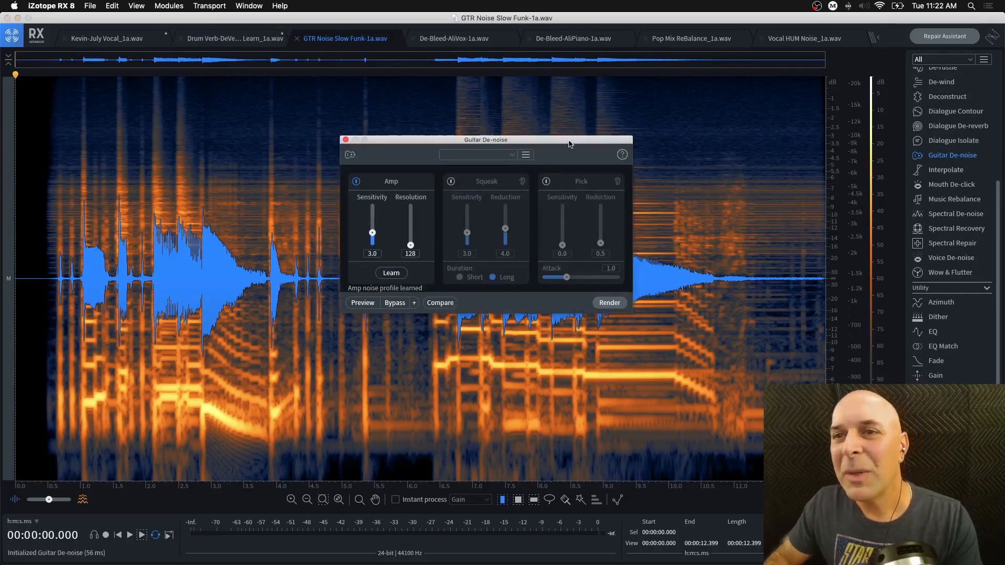
drag(567, 141, 502, 170)
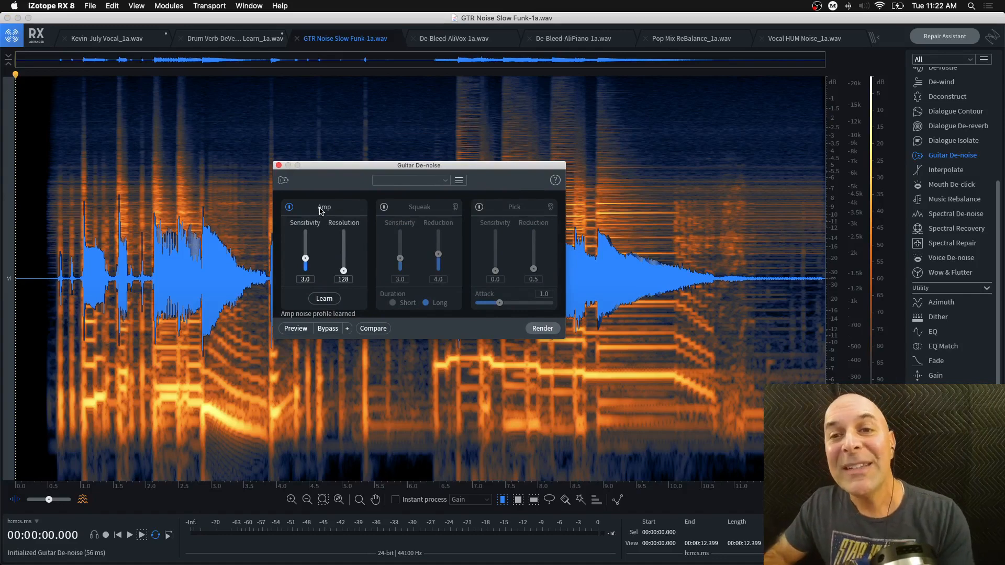
Step: Enable the Squeak and Pick sections of Guitar De-noise and turn both off again, leaving only Amp enabled
click(384, 207)
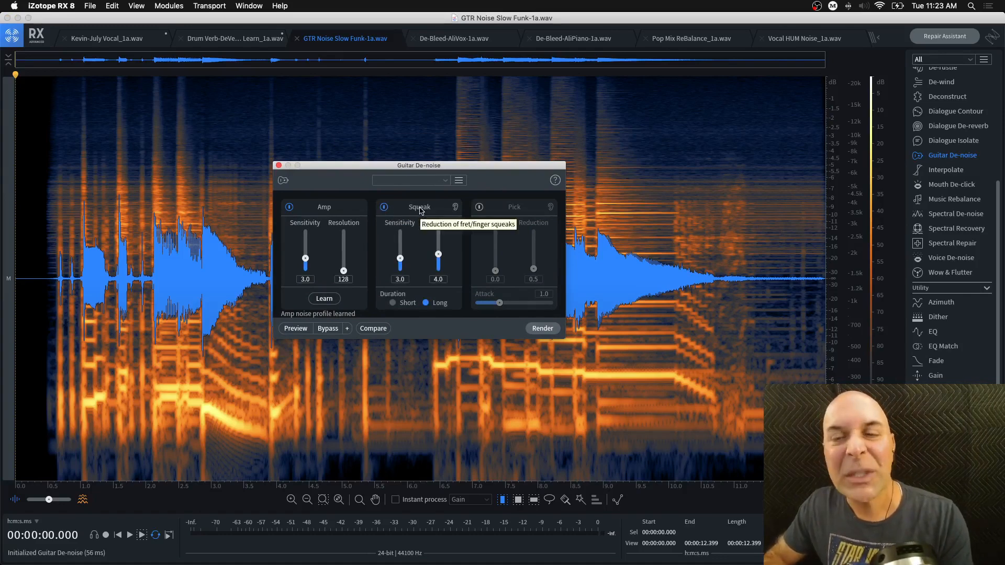
click(480, 207)
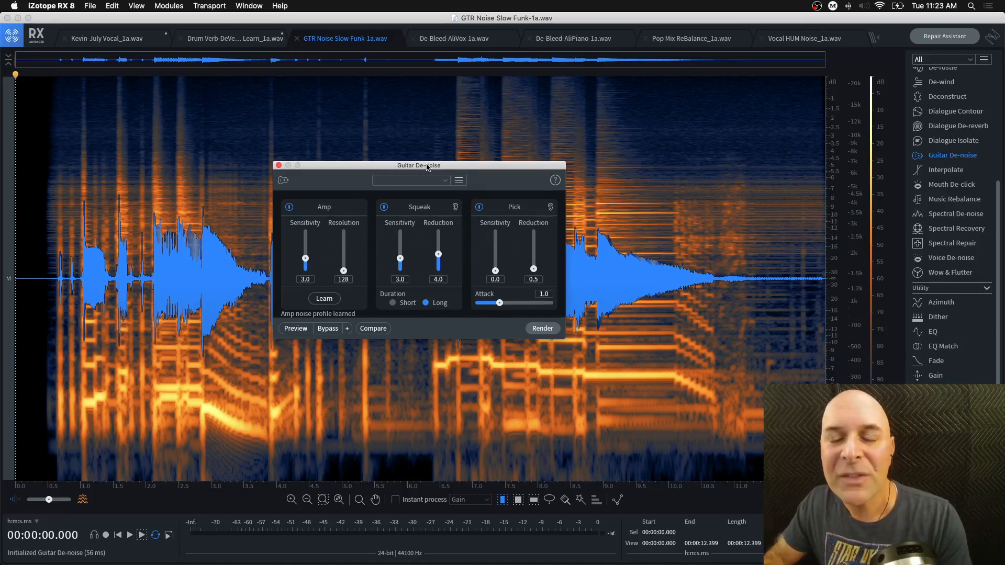
drag(427, 167, 438, 167)
click(489, 207)
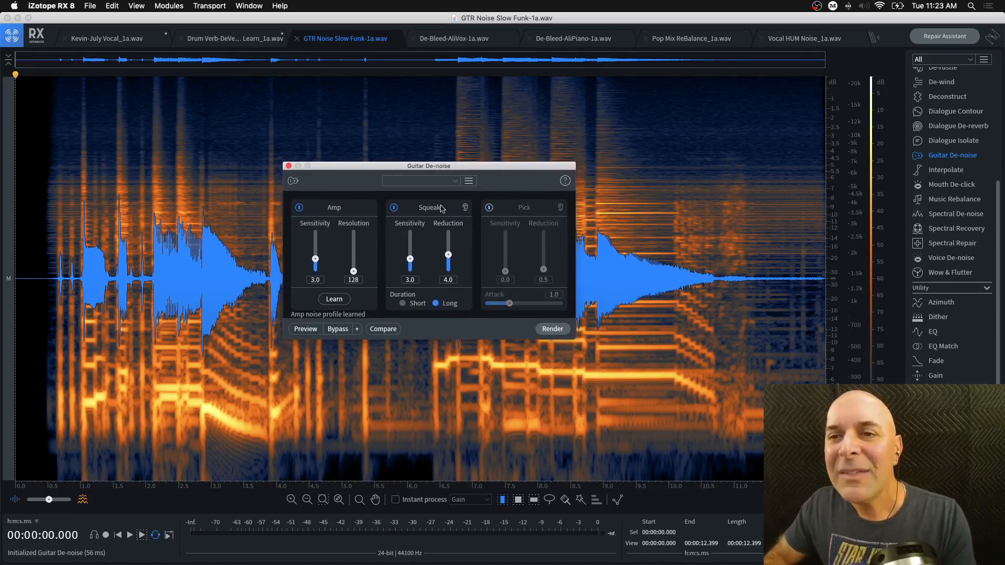
click(396, 208)
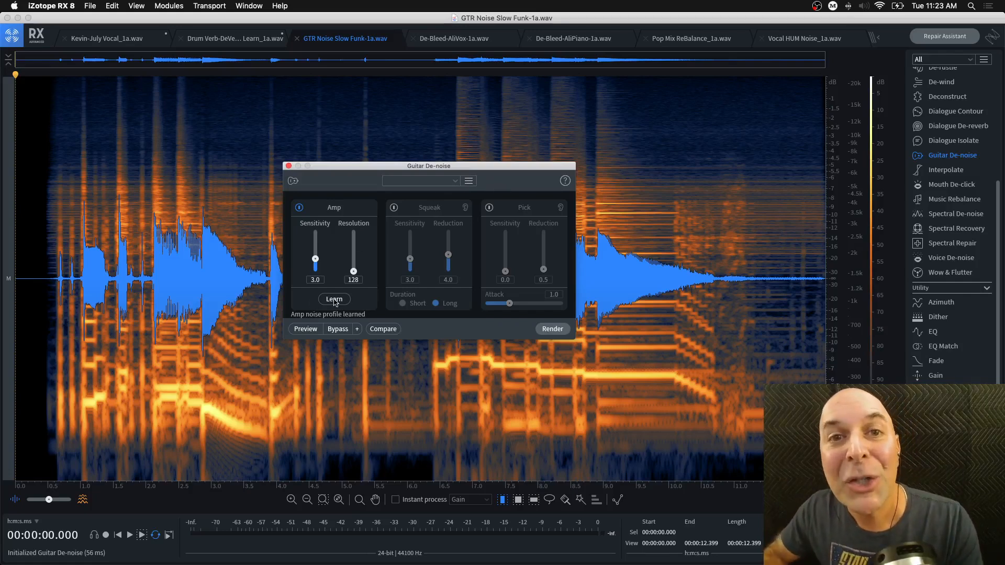
drag(519, 167, 507, 170)
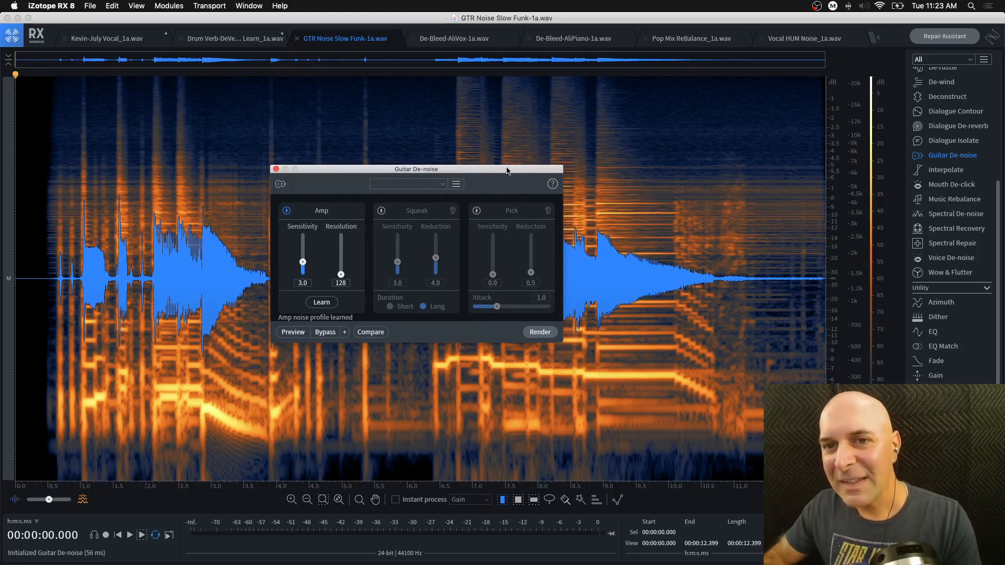
Step: Play the guitar recording from 0.500 s, stop it and place the playhead at 8.900 s
click(48, 251)
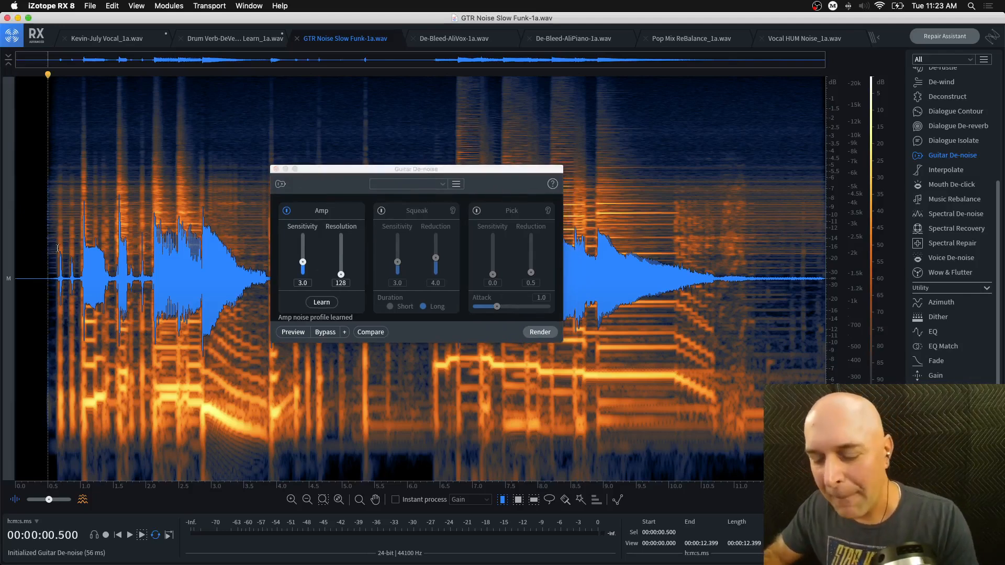
key(space)
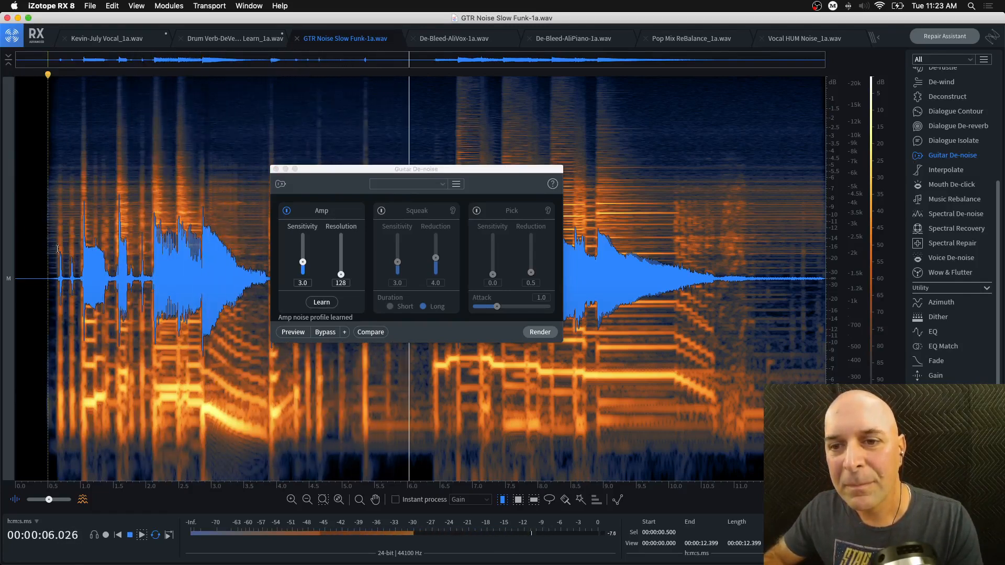
key(space)
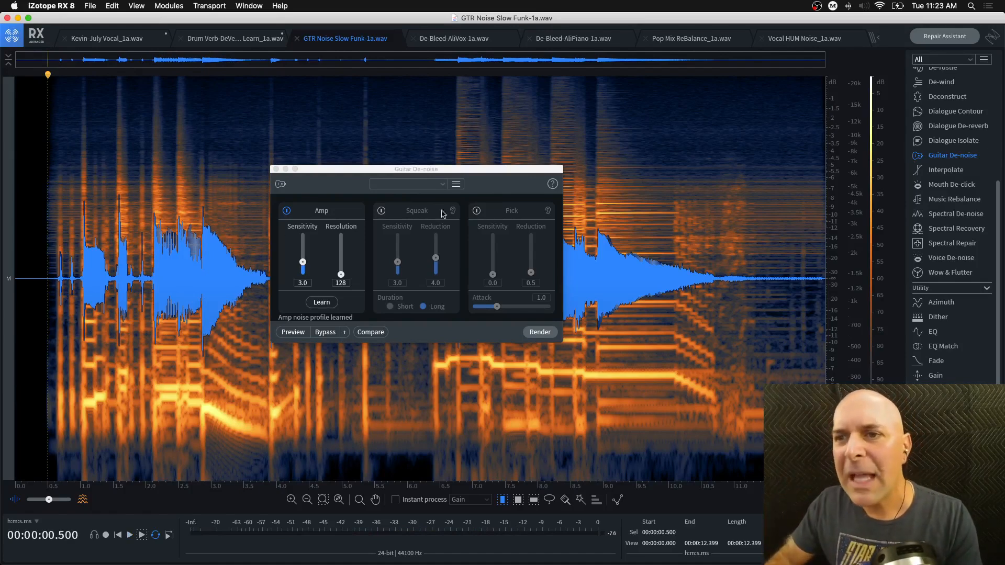
click(597, 231)
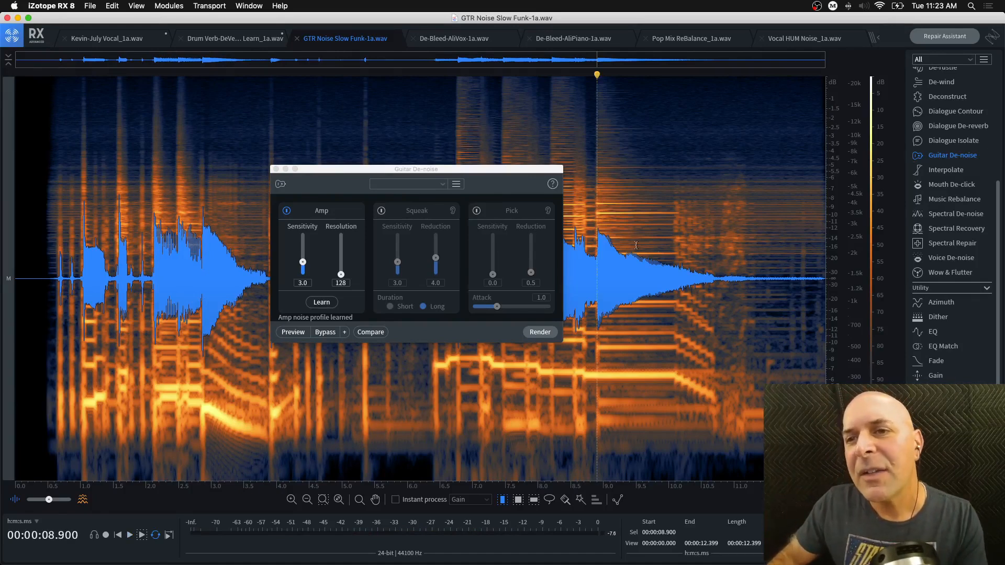
Step: Play the guitar recording's final decay and background noise from 8.900 s and stop playback
key(space)
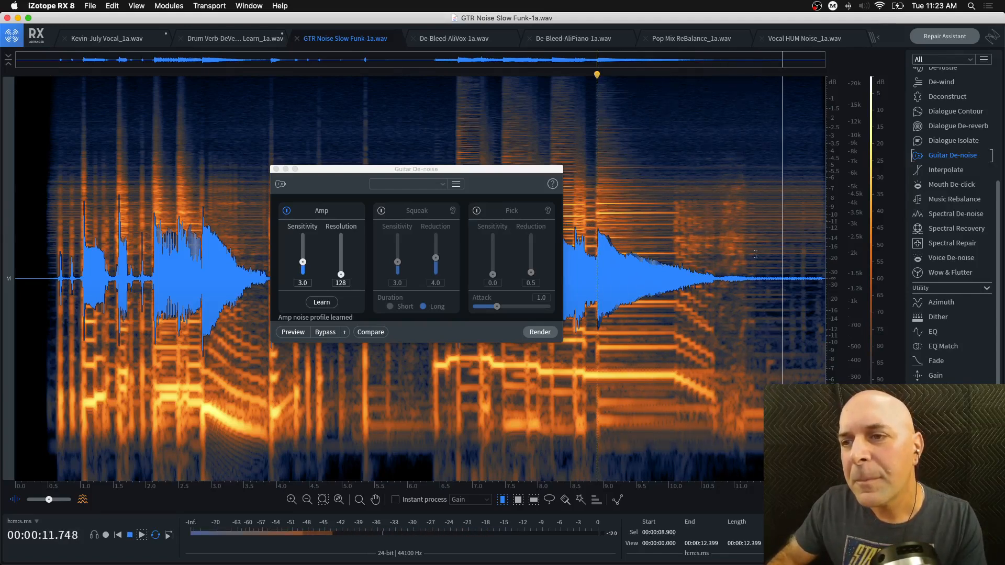
key(space)
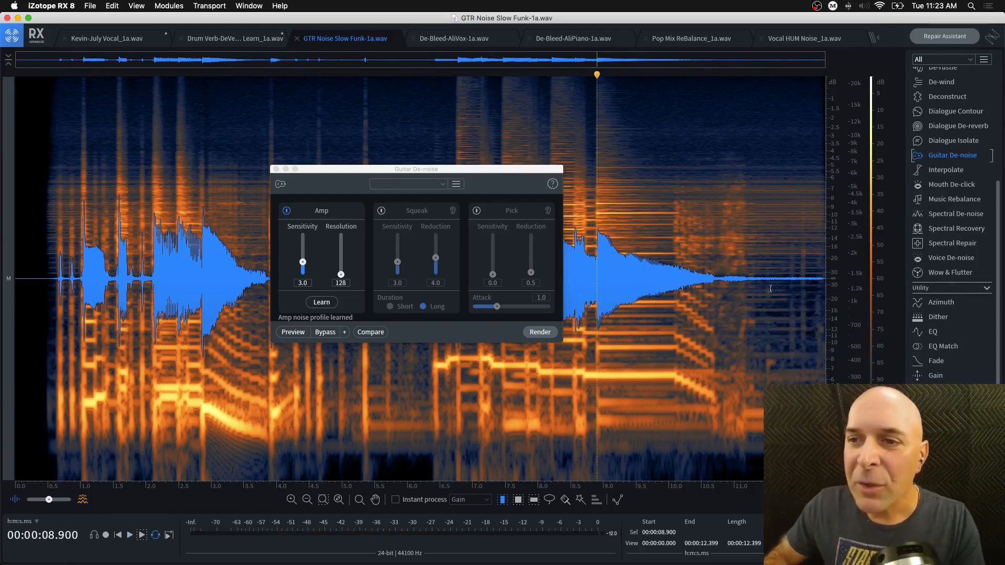
Step: Select the noise-only ending from 11.262 to 12.378 s and learn it as the Guitar De-noise Amp noise profile
scroll(701, 272, up, 5)
scroll(699, 273, down, 3)
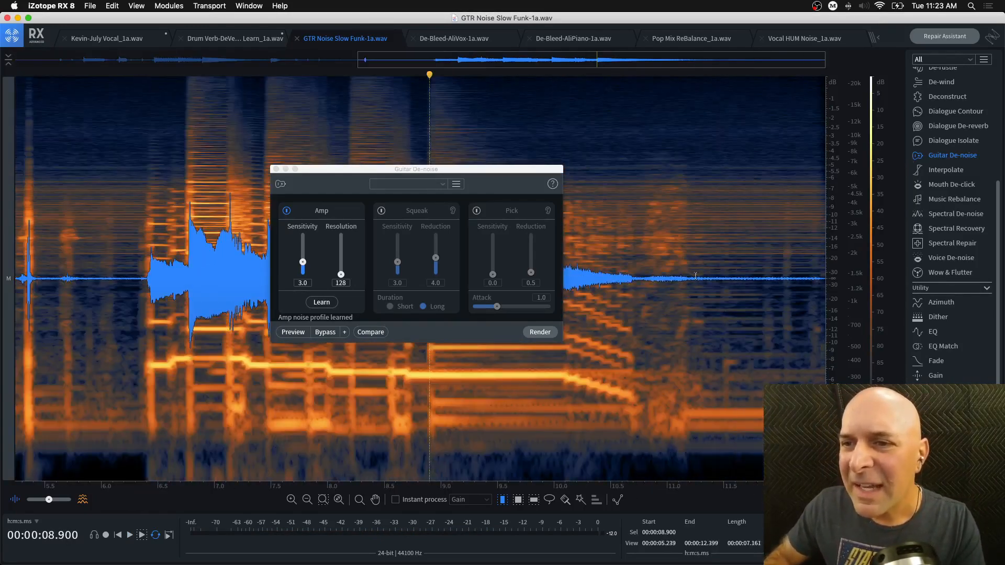
drag(687, 413, 824, 413)
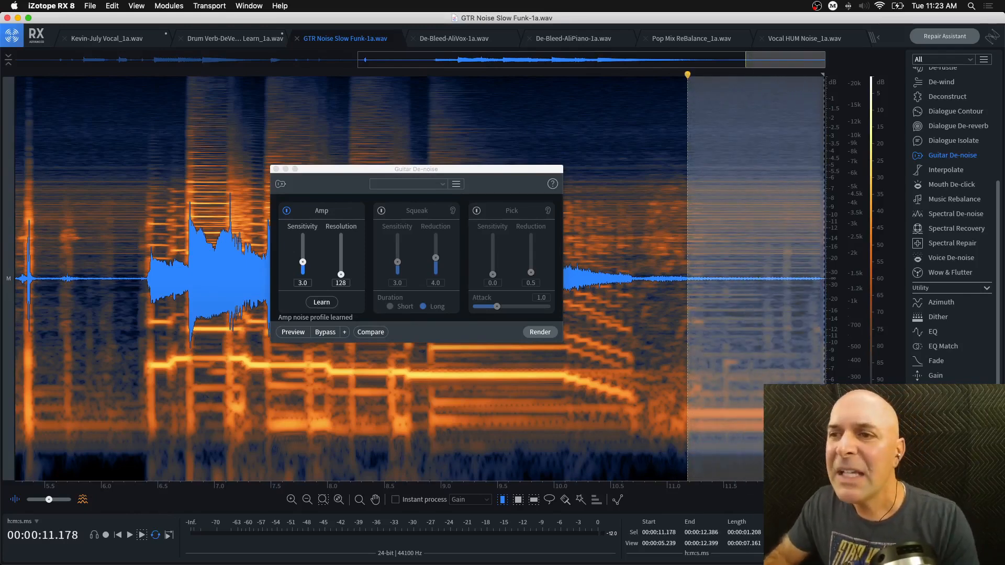
click(777, 434)
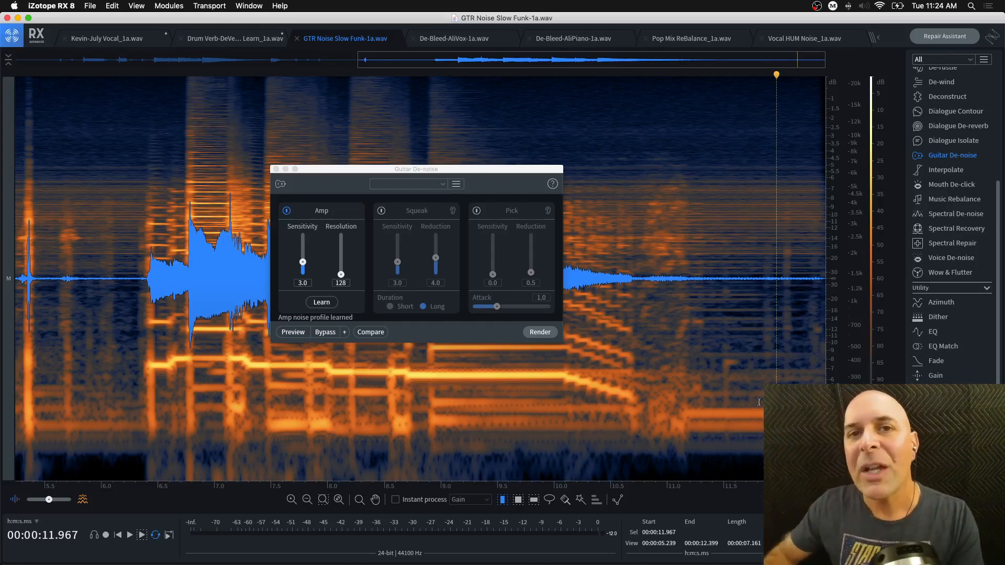
drag(696, 351, 823, 354)
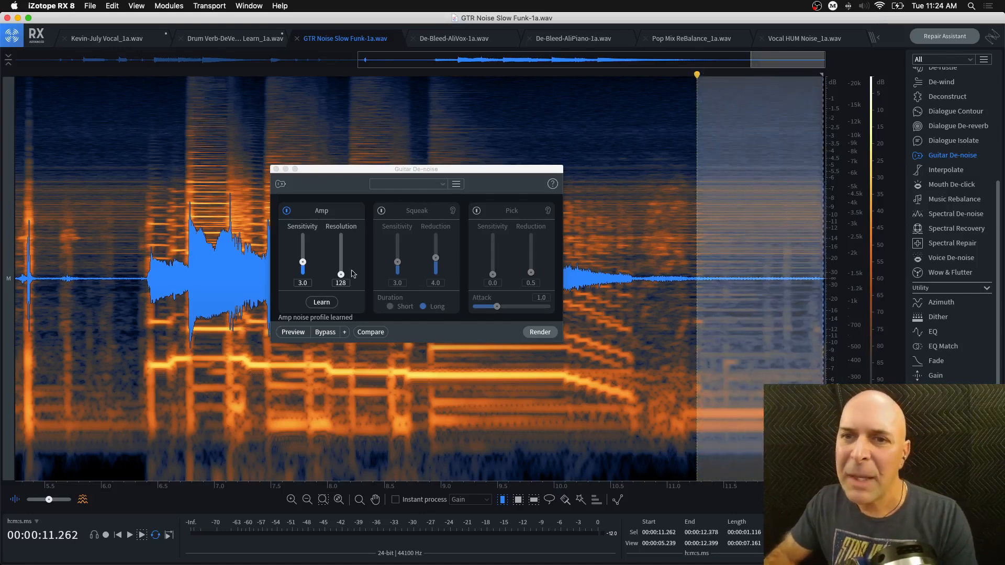
click(322, 303)
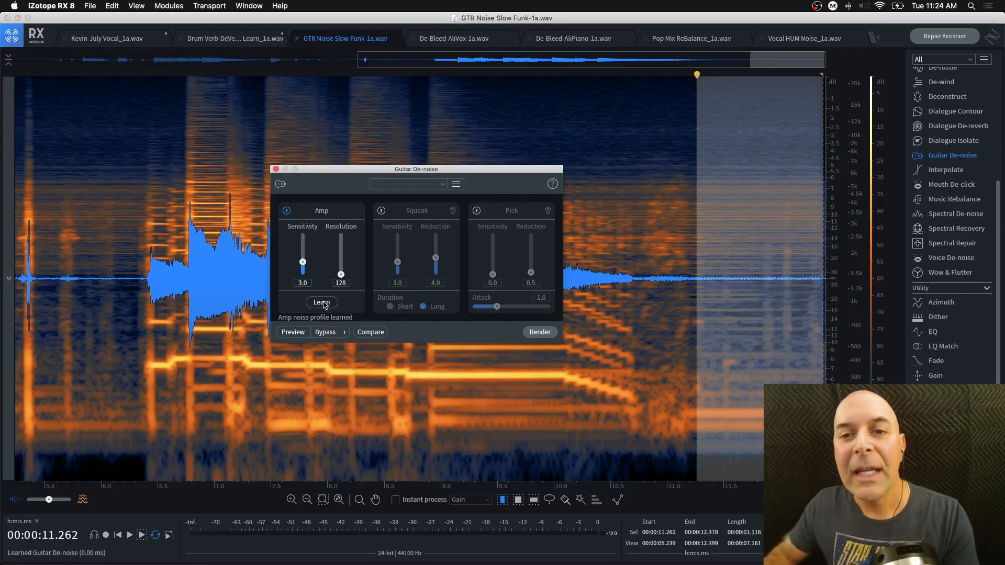
Step: Preview the Amp noise reduction from 0.500 s, stop it and move the Guitar De-noise window off the recording's middle section
scroll(463, 406, down, 5)
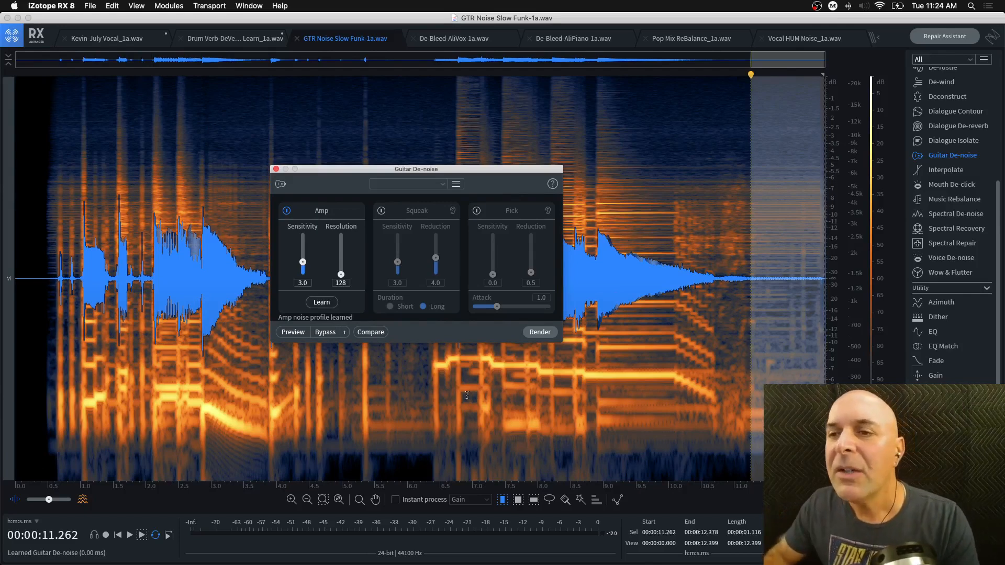
scroll(40, 275, up, 6)
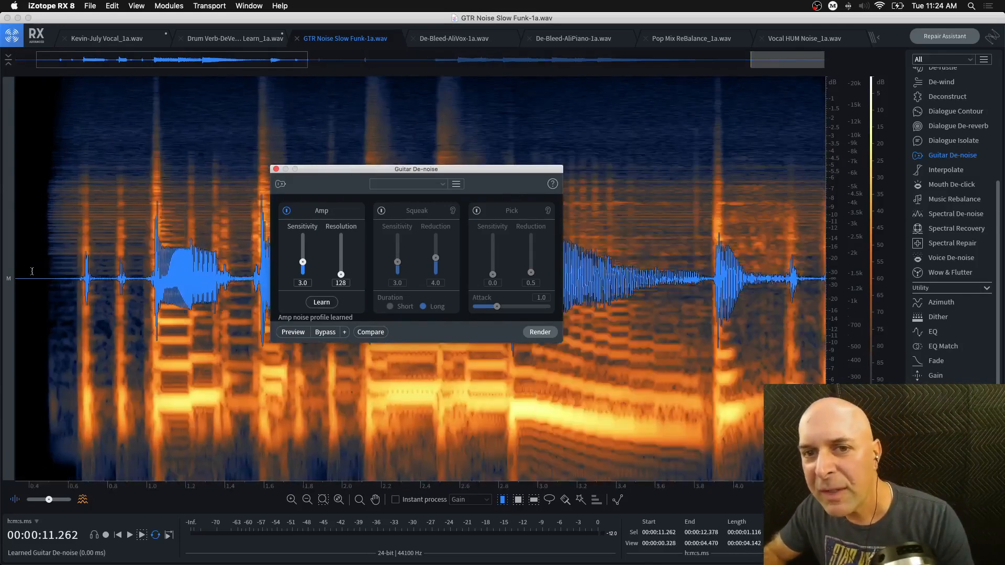
scroll(54, 261, down, 6)
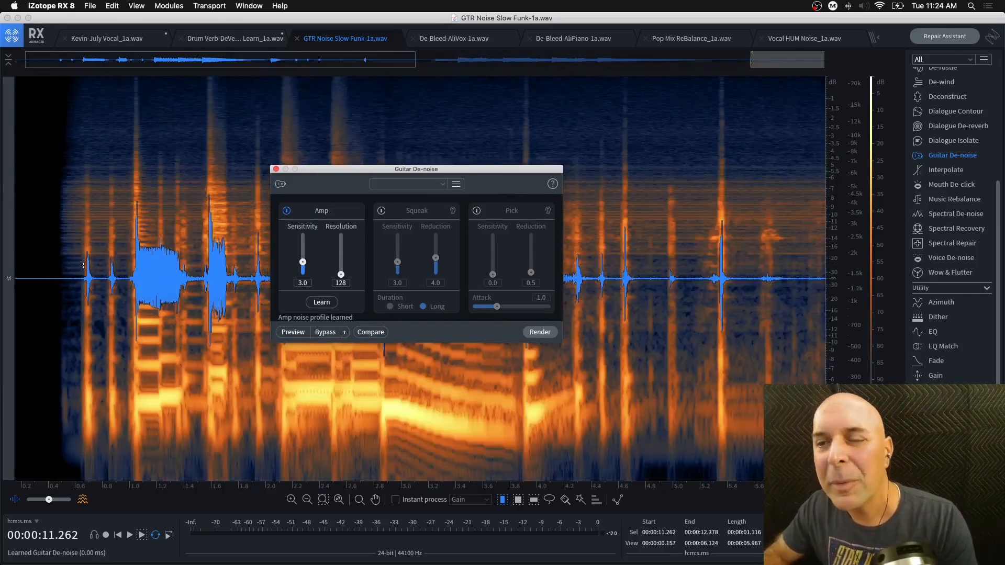
click(47, 275)
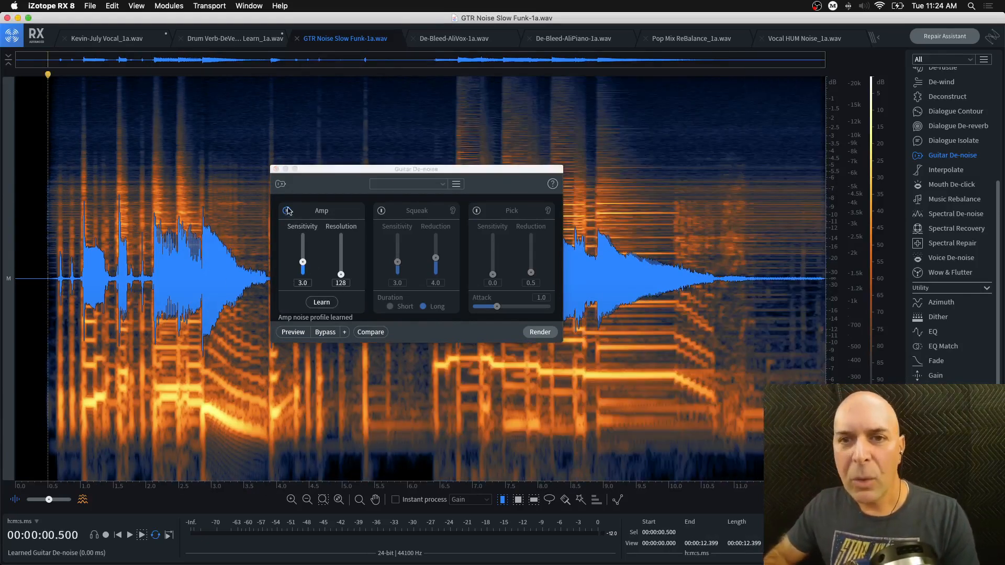
click(382, 210)
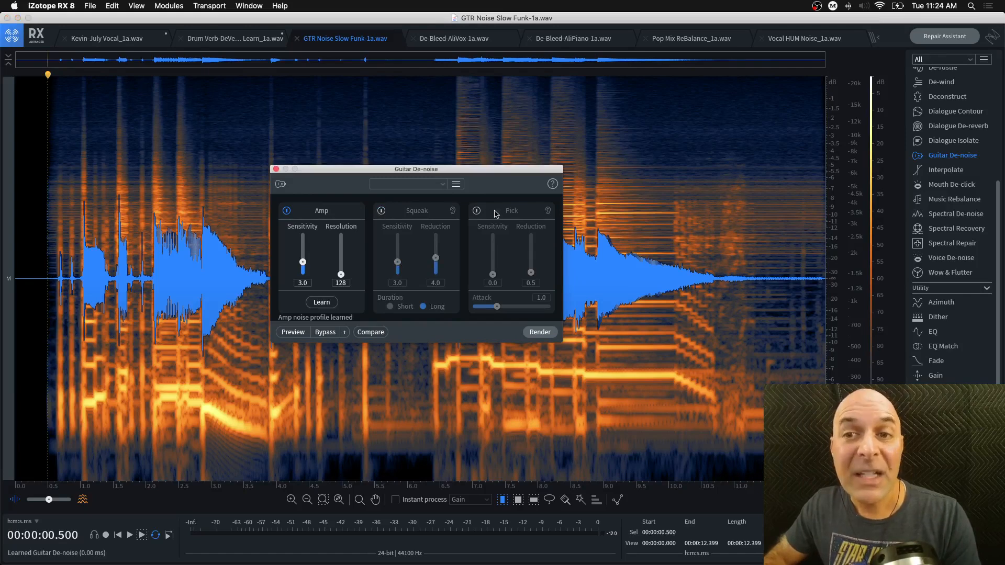
click(286, 211)
click(286, 211)
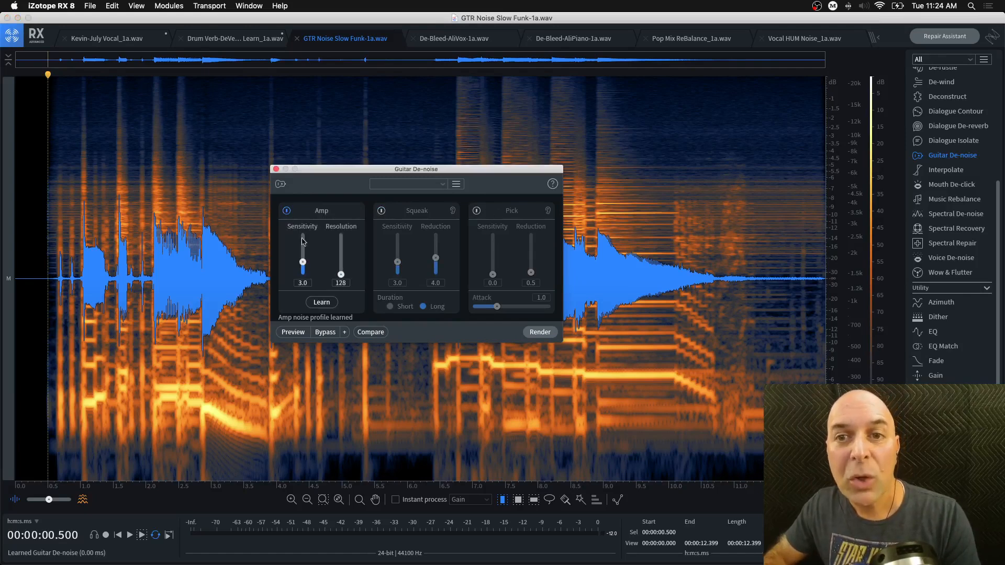
click(293, 332)
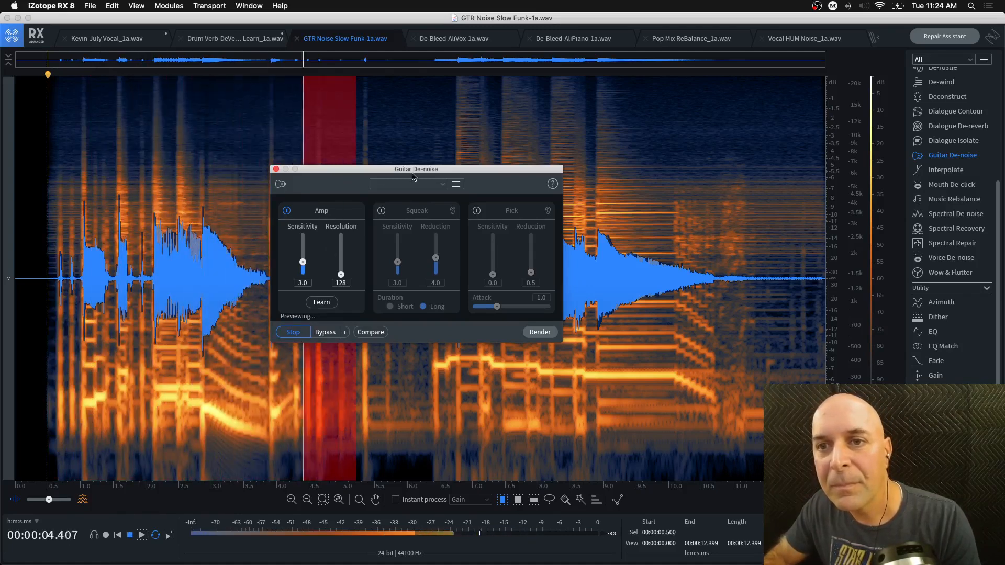
drag(427, 170, 601, 179)
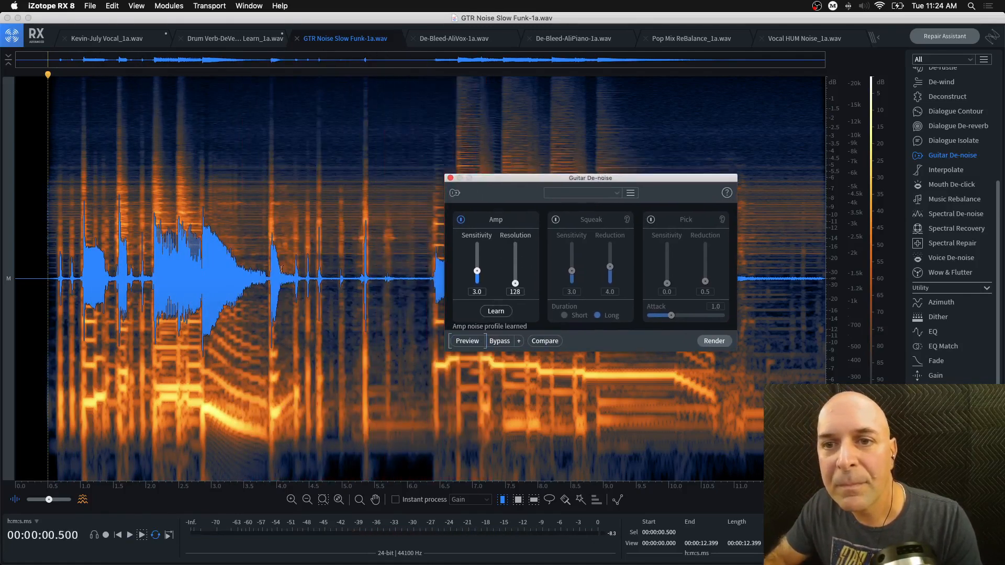
Step: Play the unprocessed guitar from 3.862 s and 5.174 s, and preview the Amp noise reduction from 5.174 s for comparison
click(267, 275)
key(space)
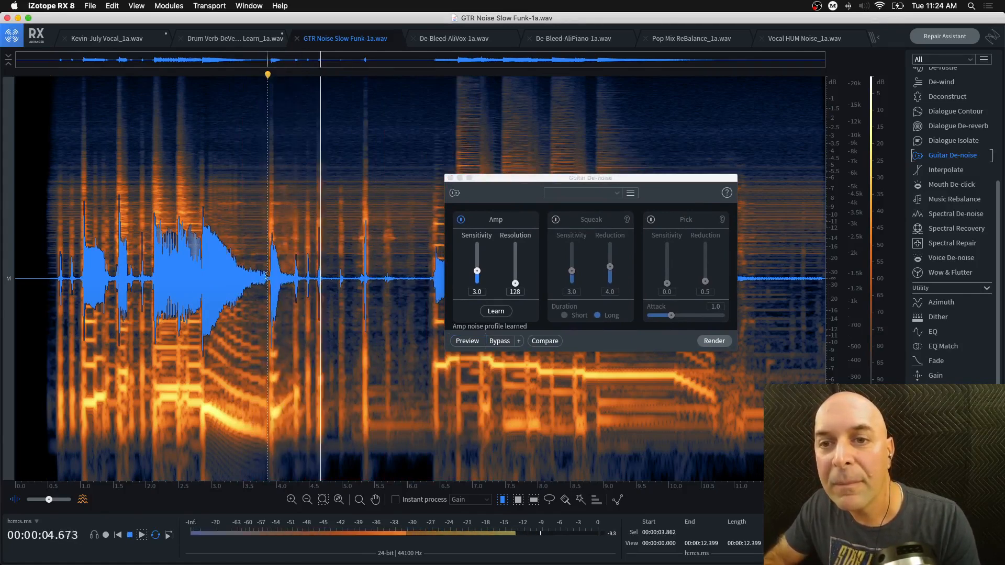
key(space)
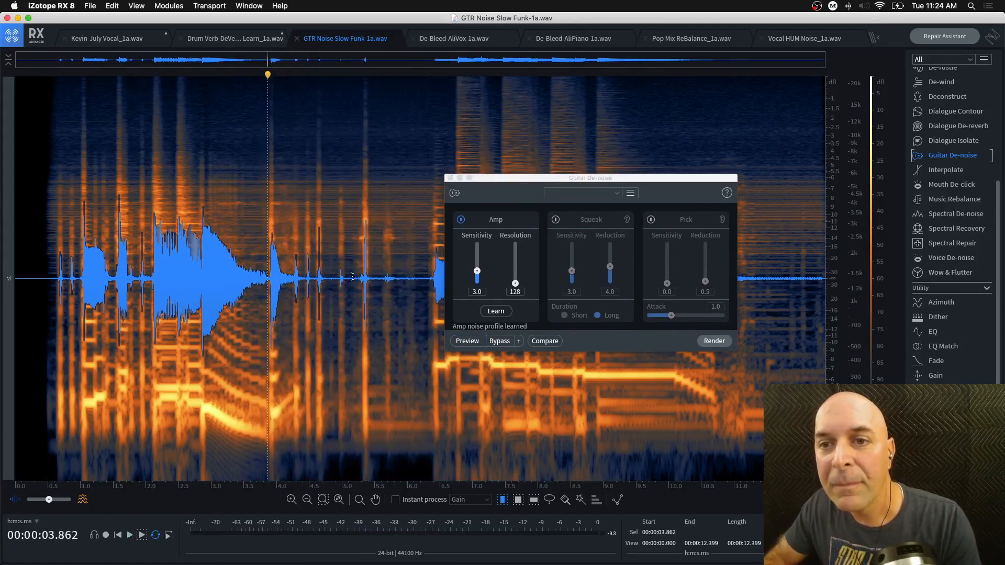
click(354, 277)
key(space)
key(space)
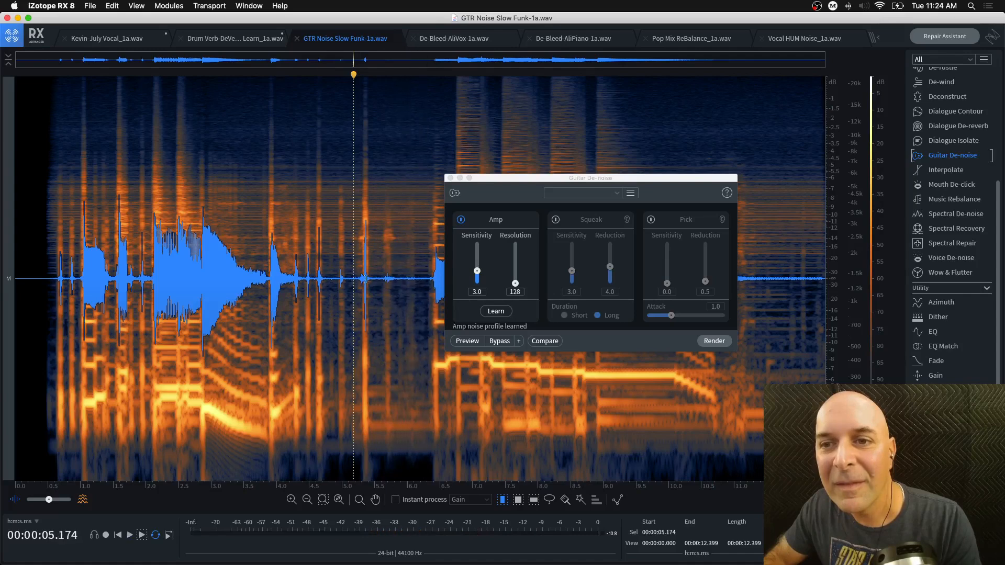
click(467, 341)
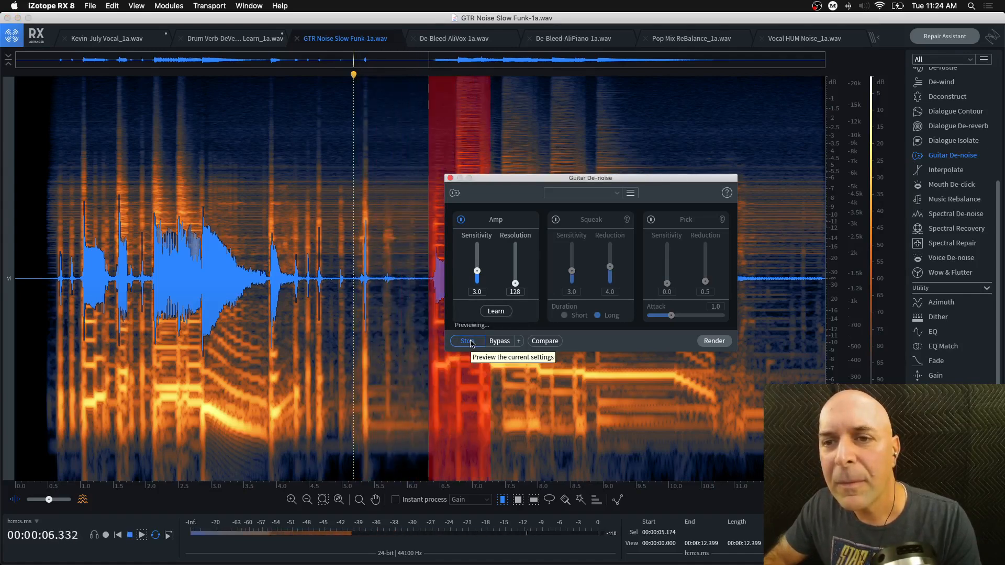
click(470, 342)
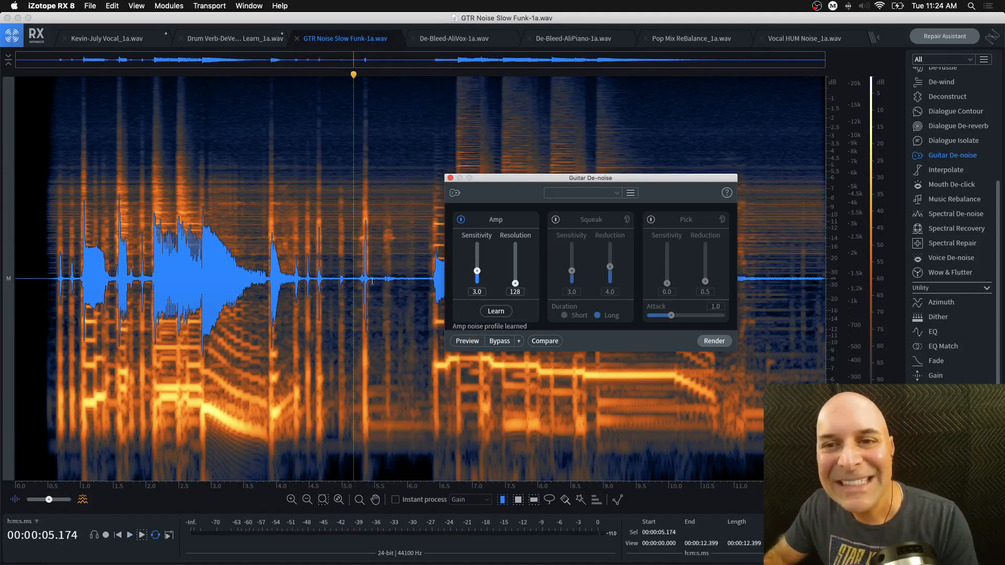
Step: Render Guitar De-noise on the whole recording with only Amp enabled, at Sensitivity 3.0 and Resolution 128
drag(613, 179, 647, 298)
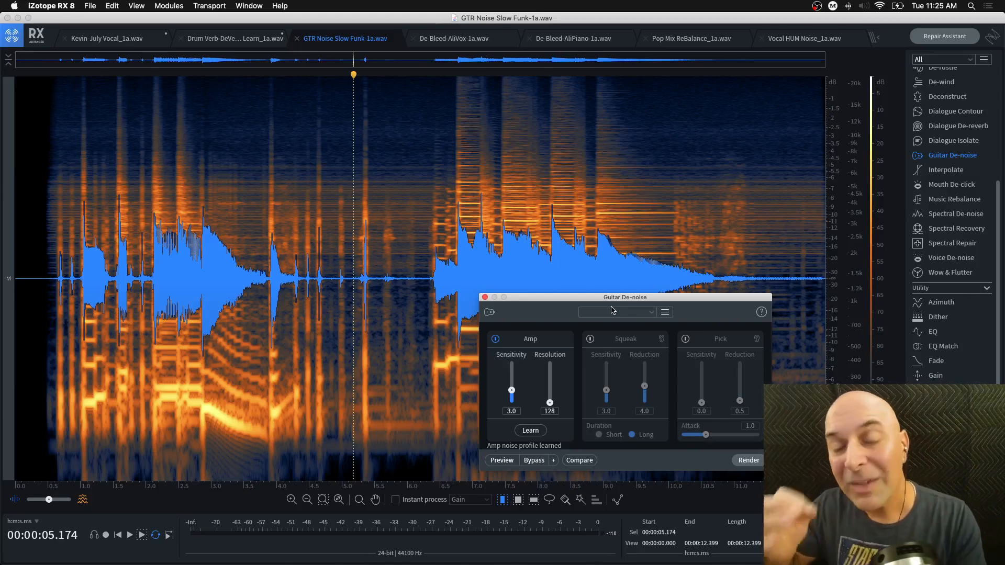
click(749, 460)
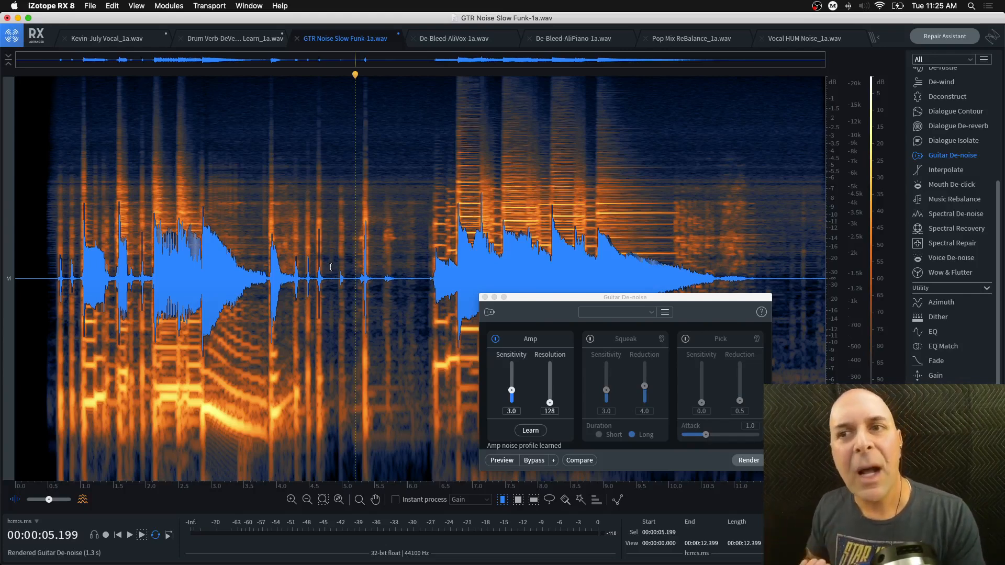
Step: Open the Module Chain and arrange its window so that it does not overlap Guitar De-noise
scroll(943, 149, up, 5)
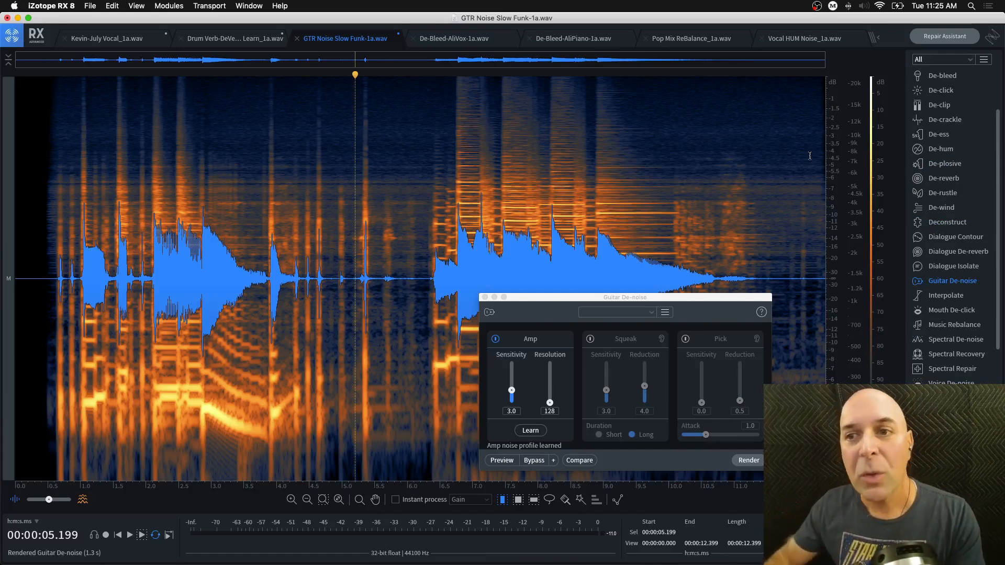
drag(628, 297, 419, 196)
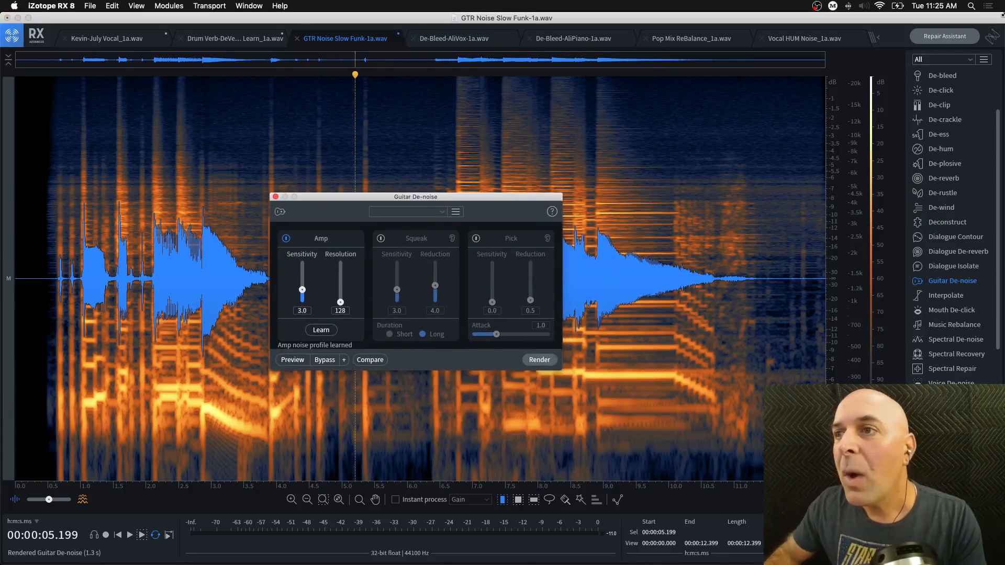
scroll(959, 94, up, 3)
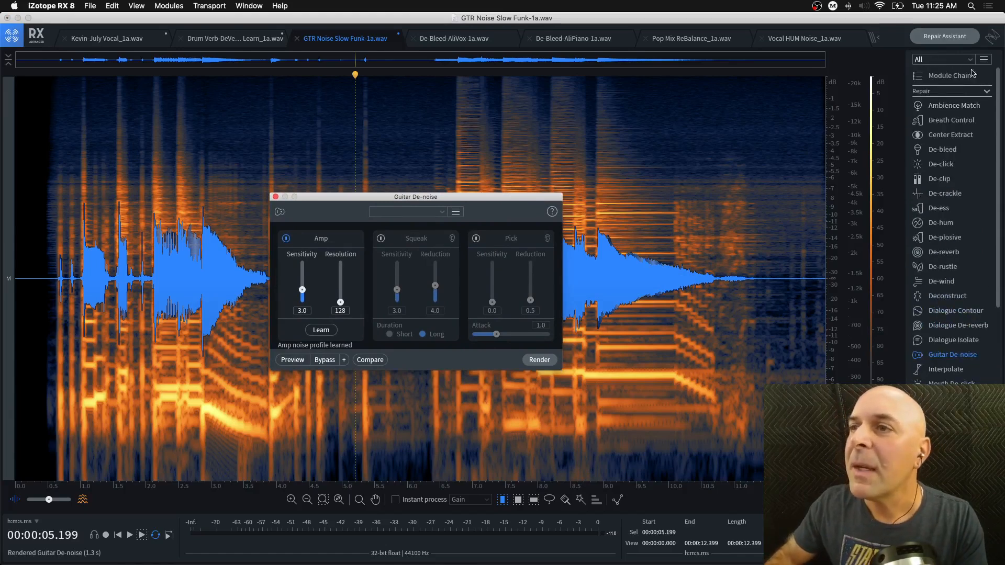
click(935, 78)
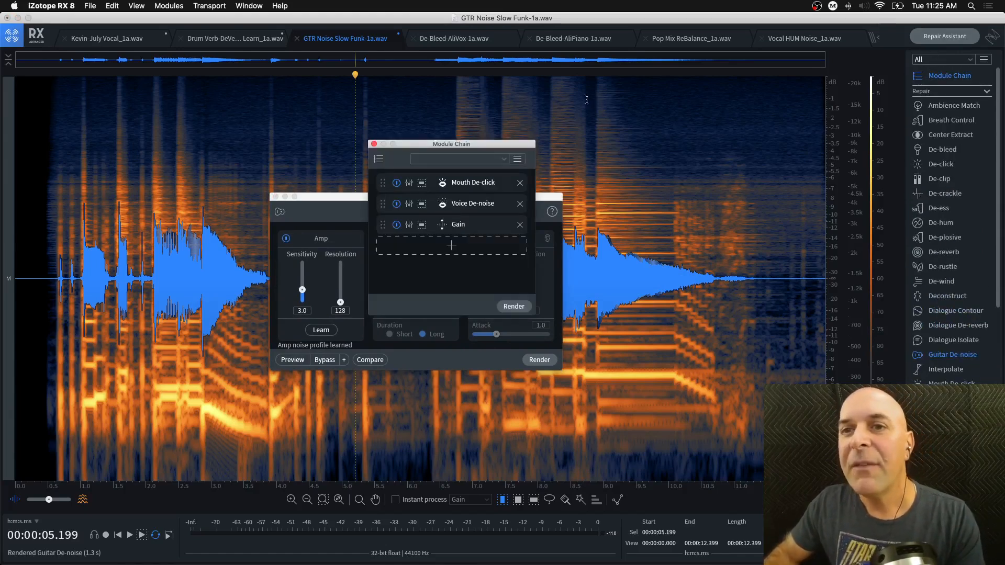
drag(501, 147, 765, 98)
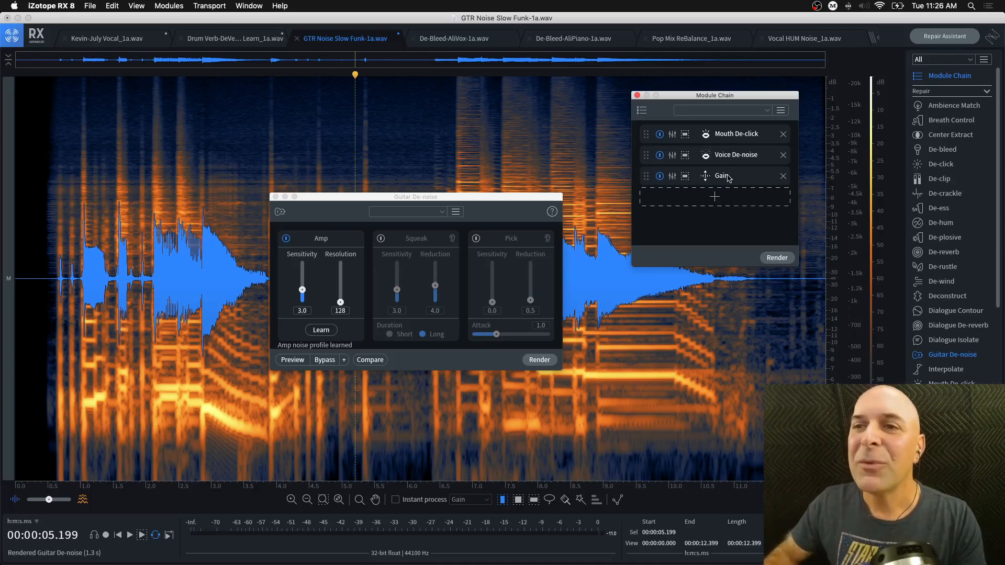
Step: Inspect the Module Chain's list of addable modules and its Add Preset option, and close the chain without rendering
click(717, 201)
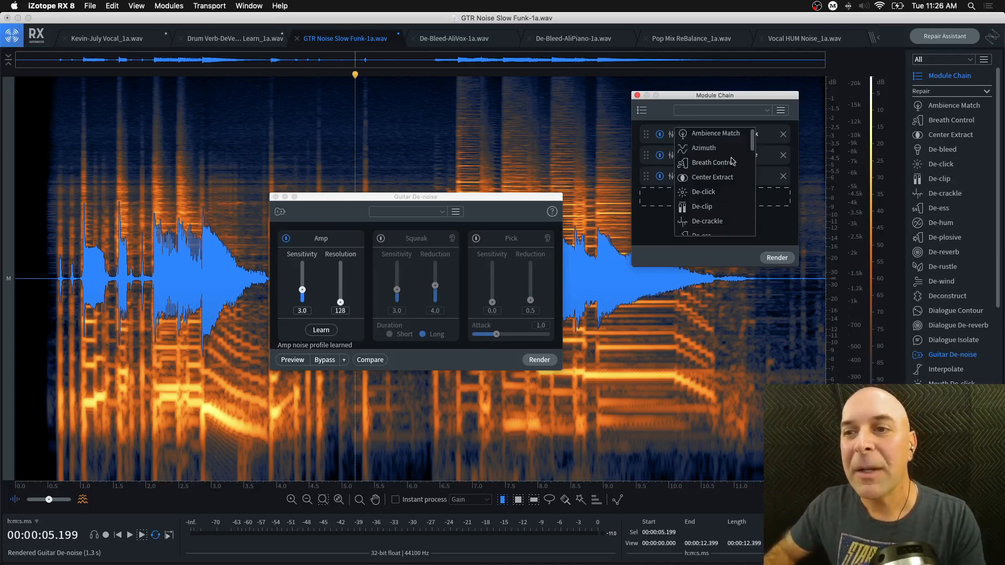
mouse_move(752, 141)
mouse_down()
mouse_move(754, 199)
mouse_move(754, 140)
mouse_up()
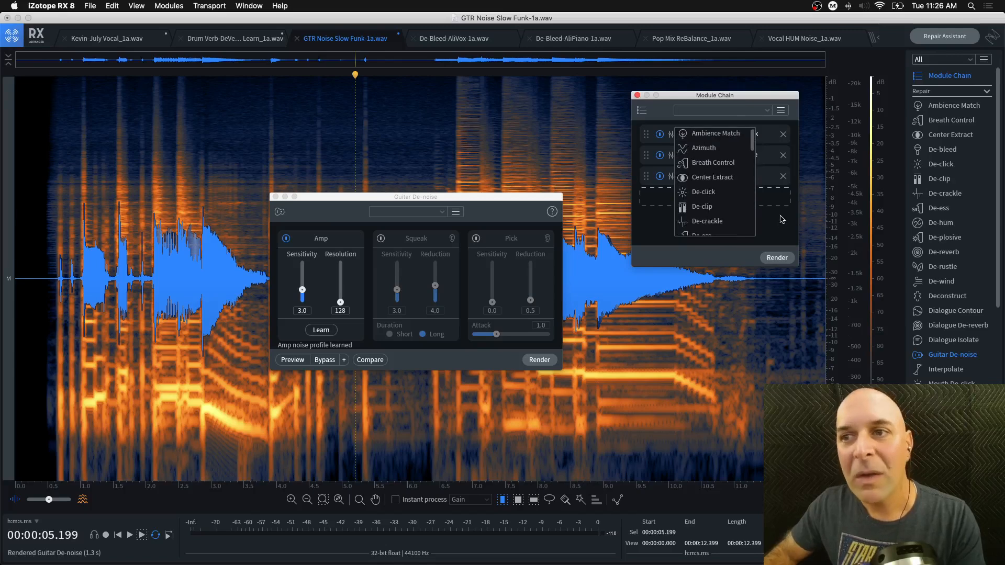
click(781, 220)
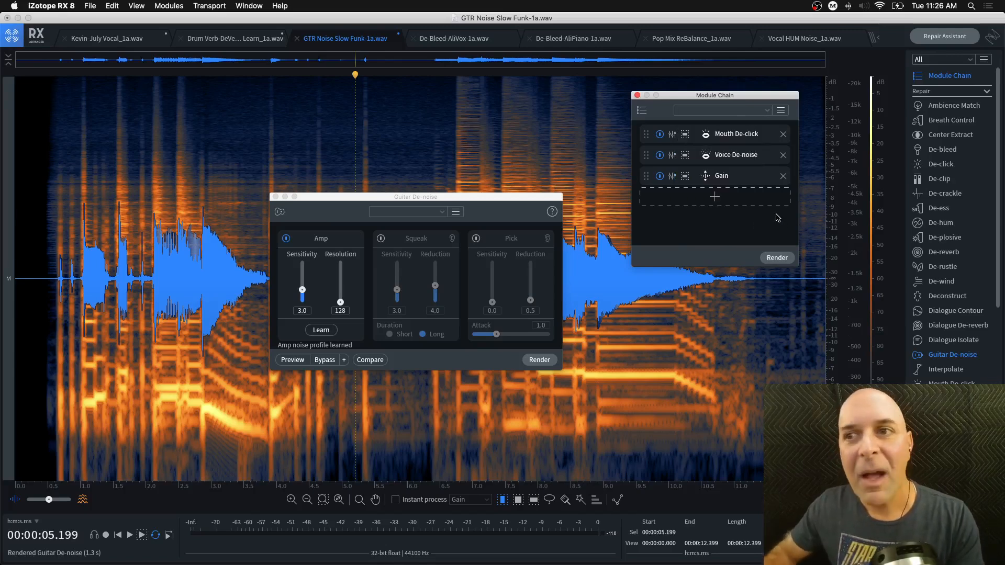
click(780, 110)
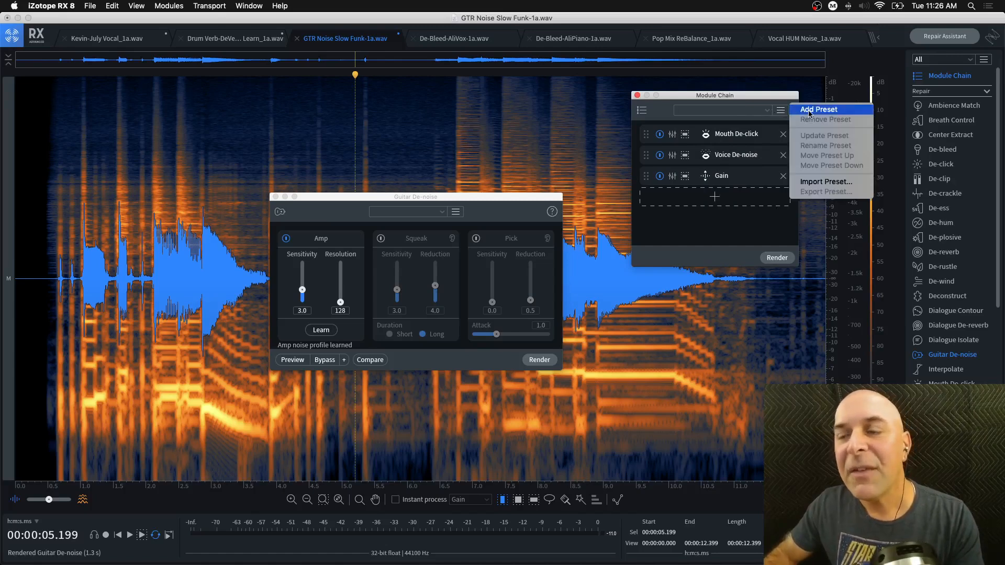
click(809, 111)
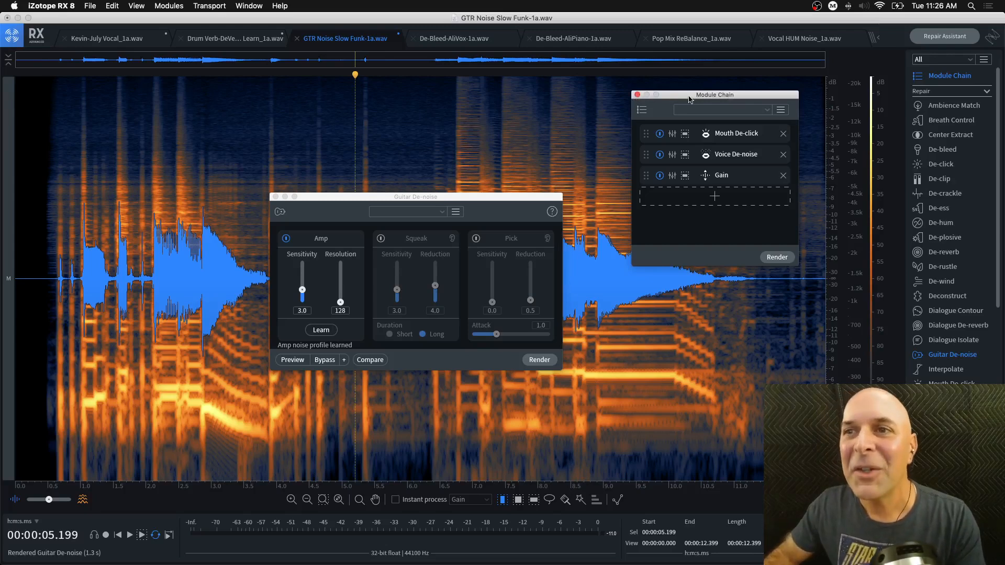
mouse_move(689, 97)
mouse_down()
mouse_move(668, 102)
mouse_move(691, 92)
mouse_up()
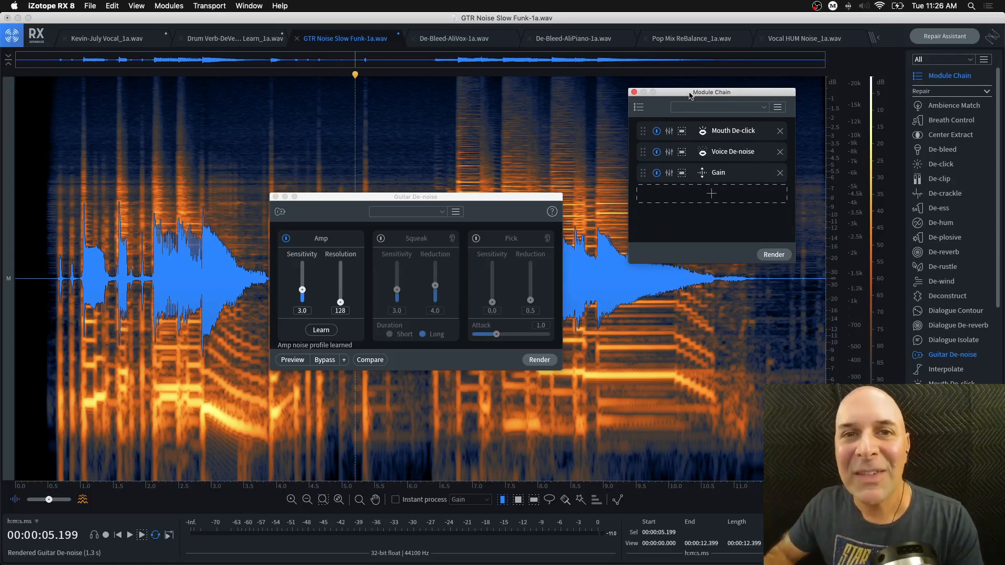
click(634, 92)
Step: Play the Amp-denoised guitar from 8.811 s and from 6.360 s, keeping the Guitar De-noise window clear of the waveform
drag(433, 197, 401, 201)
click(591, 261)
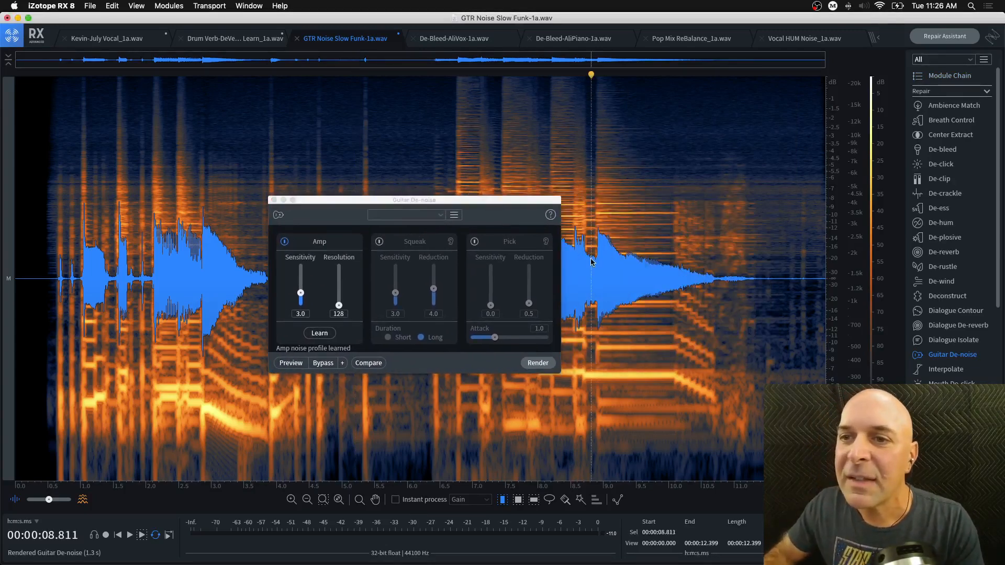
key(space)
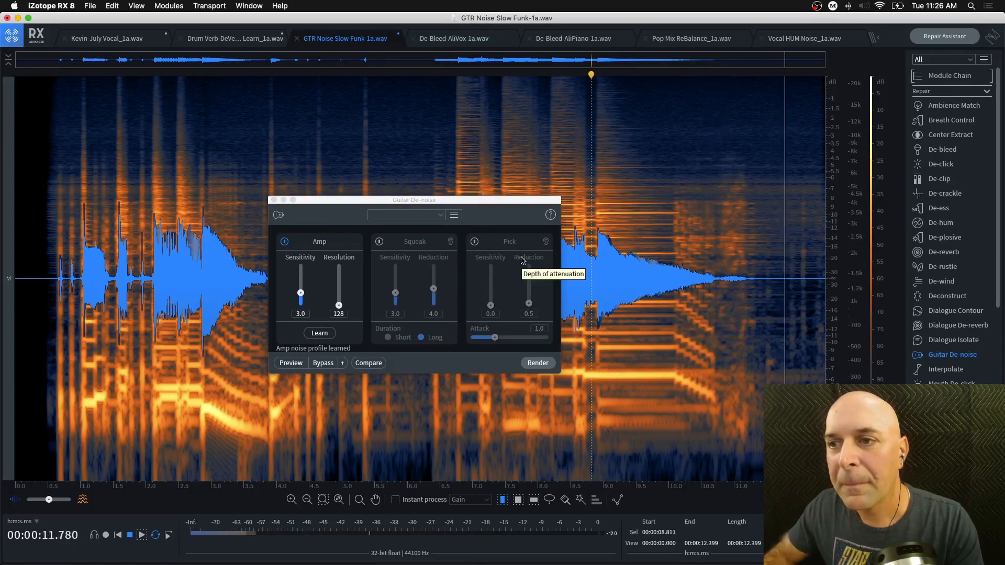
key(space)
drag(434, 201, 259, 182)
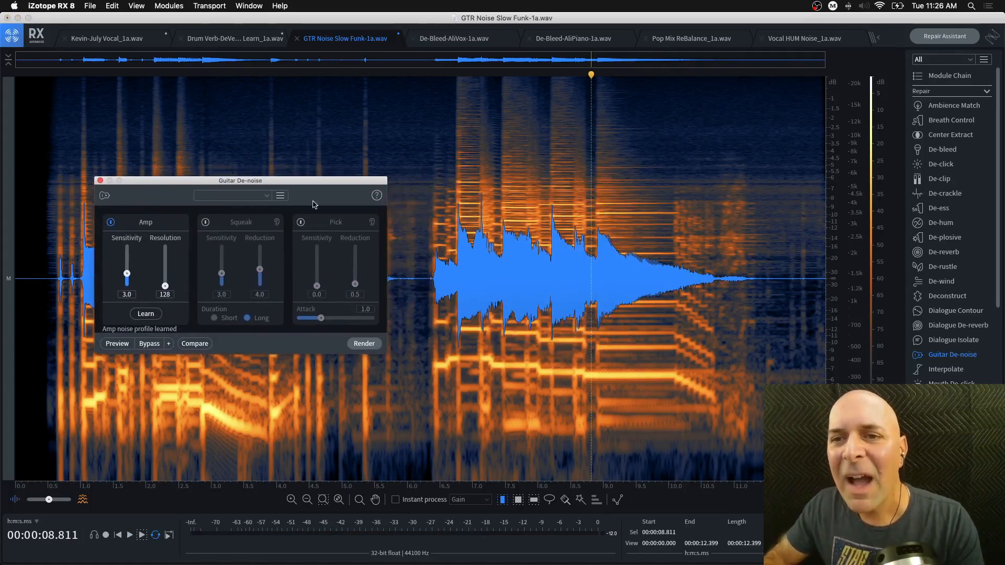
click(432, 240)
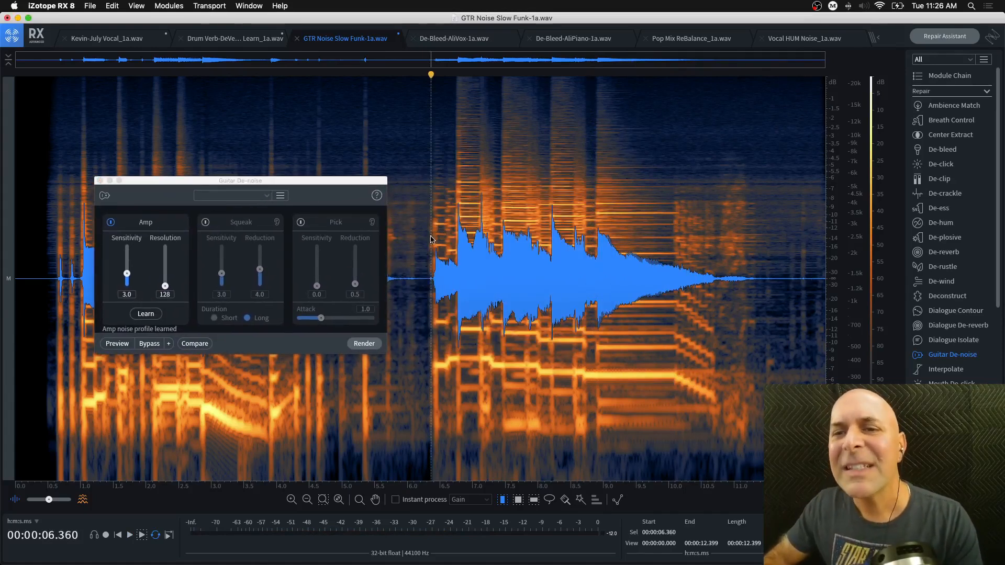
key(space)
key(space)
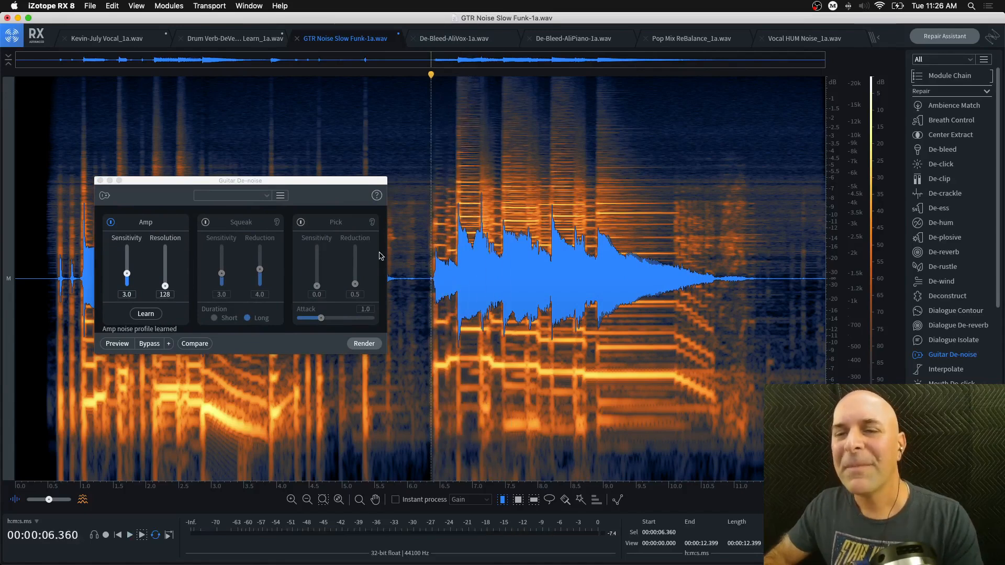
Step: In Guitar De-noise, turn off Amp, enable Pick, and set its Attack to 0.4, Sensitivity to 7.0 and Reduction to 5.7
click(111, 222)
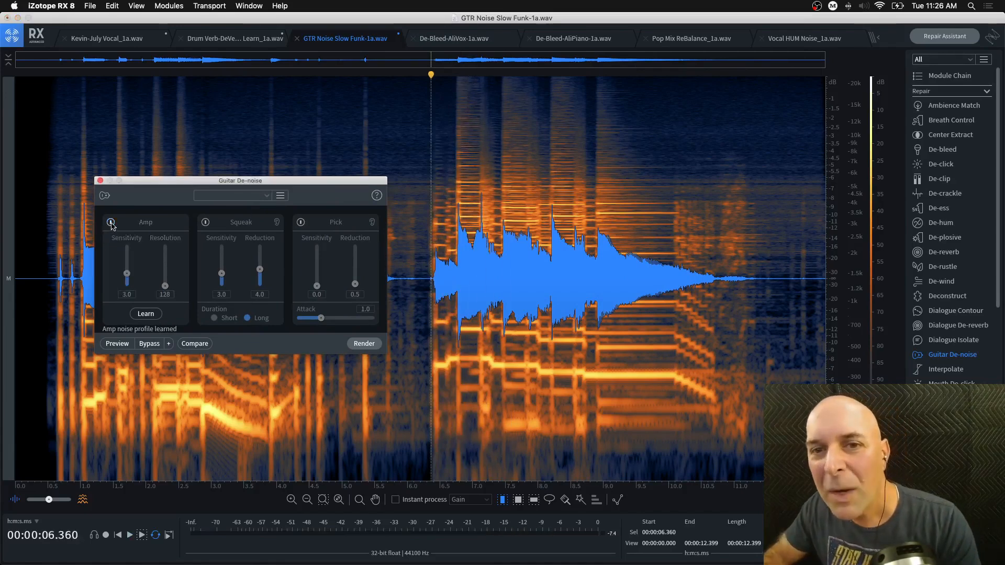
click(301, 223)
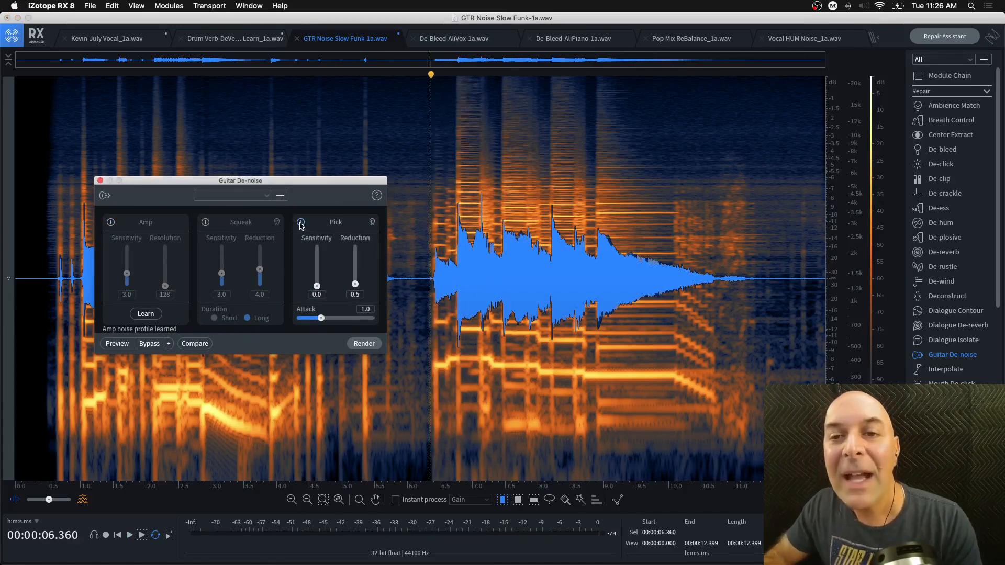
drag(318, 183, 296, 181)
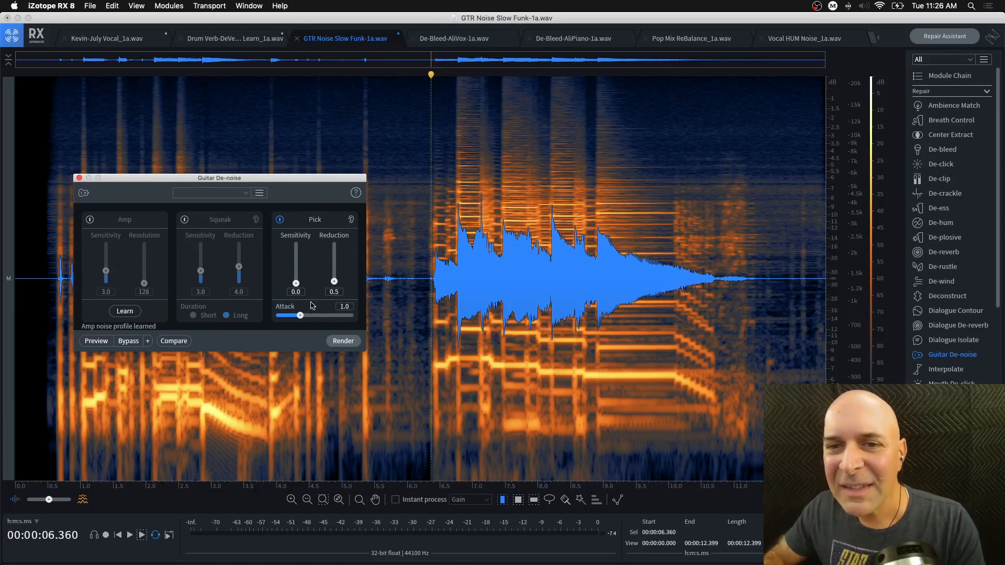
drag(300, 317, 283, 318)
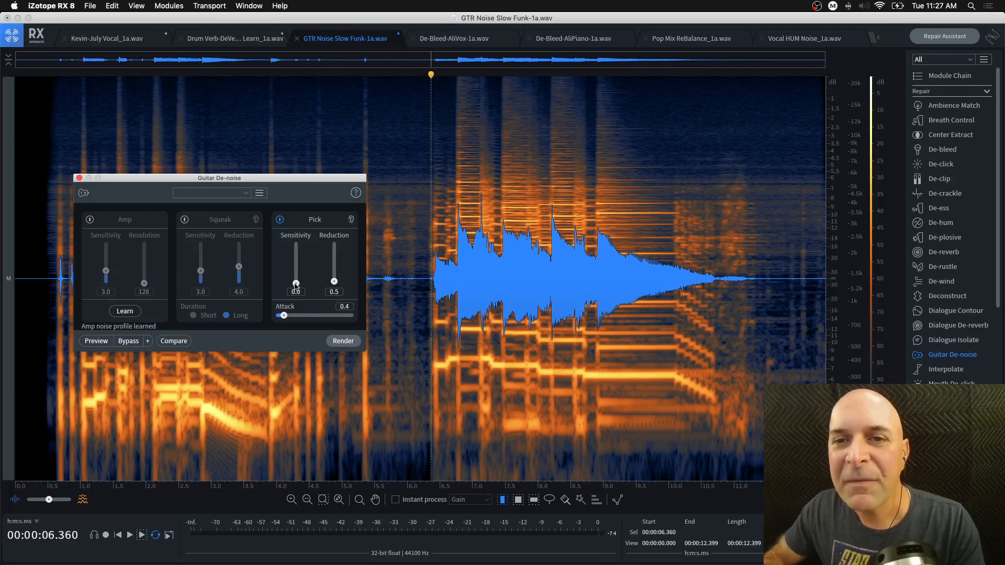
drag(296, 283, 335, 260)
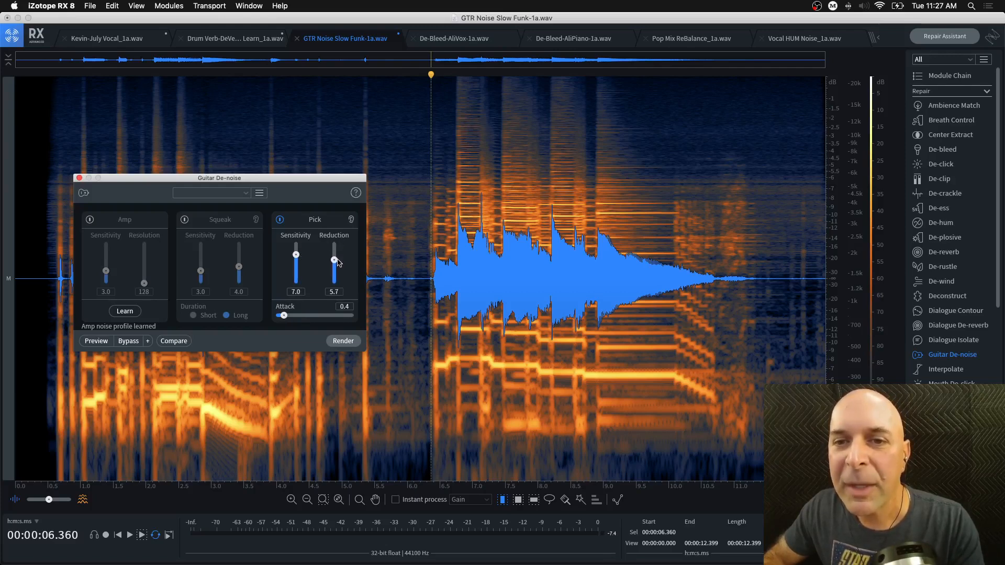
Step: Render the Pick reduction on the passage from 6.160 s to 11.500 s and play the result from 5.903 s
drag(418, 276, 765, 276)
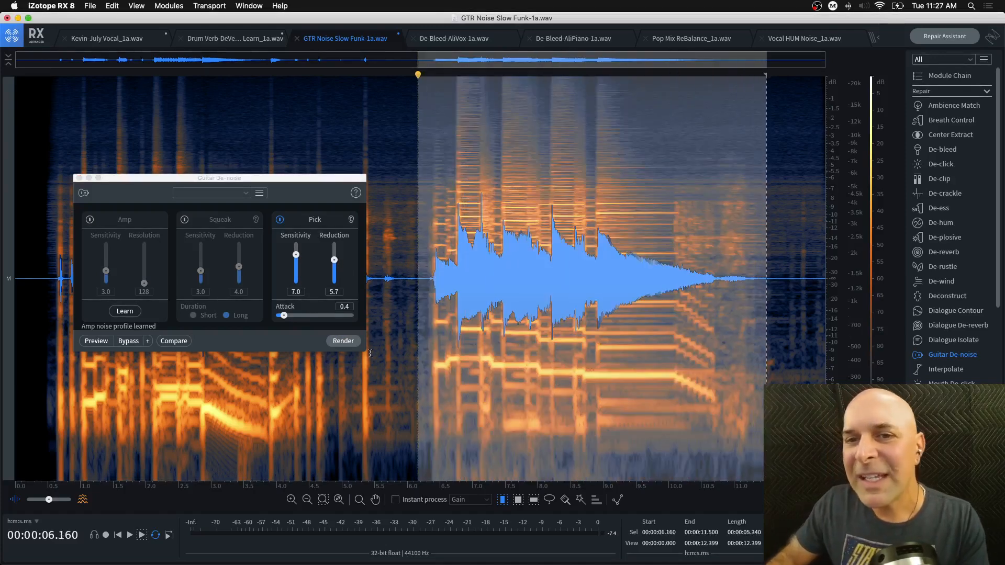
click(350, 346)
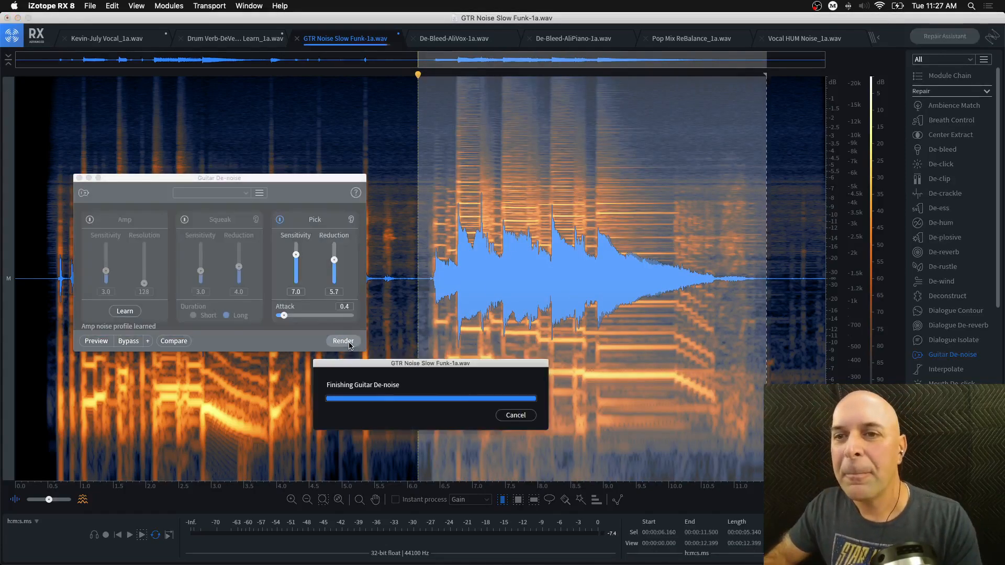
click(401, 273)
key(space)
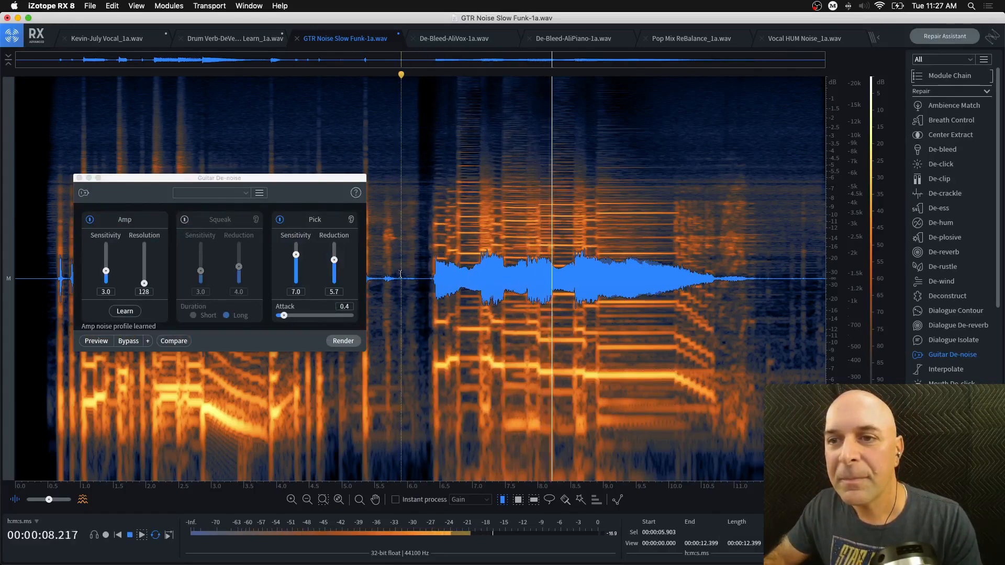
key(space)
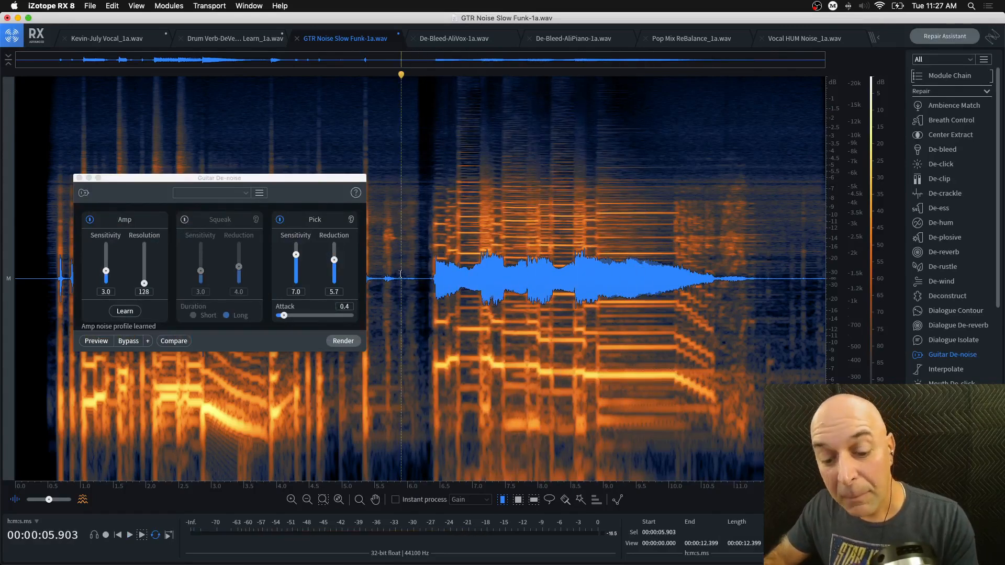
Step: Undo the Pick render, set Pick Reduction to 2.0, render the same passage again and play it from 5.759 s
key(super+z)
drag(335, 259, 336, 276)
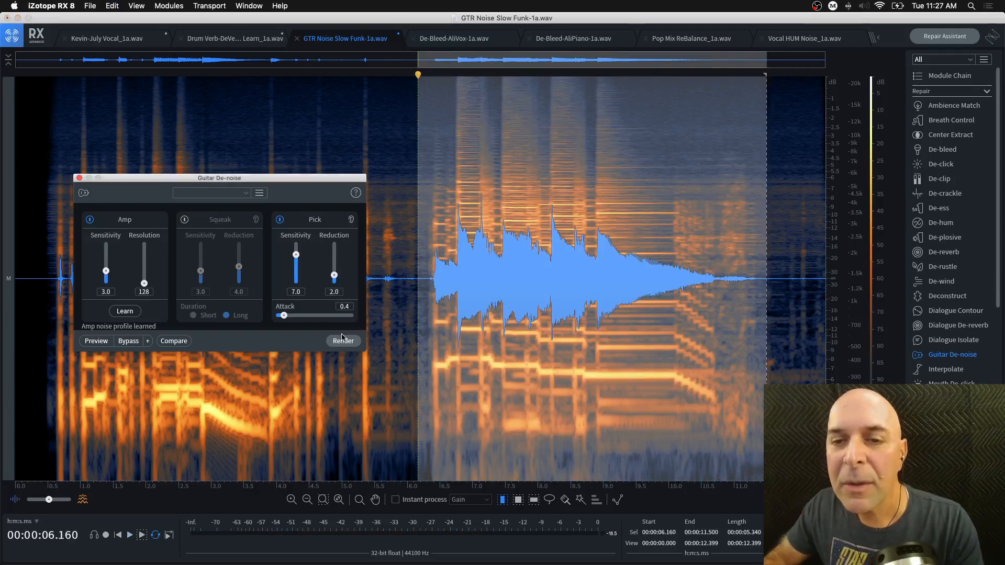
click(344, 341)
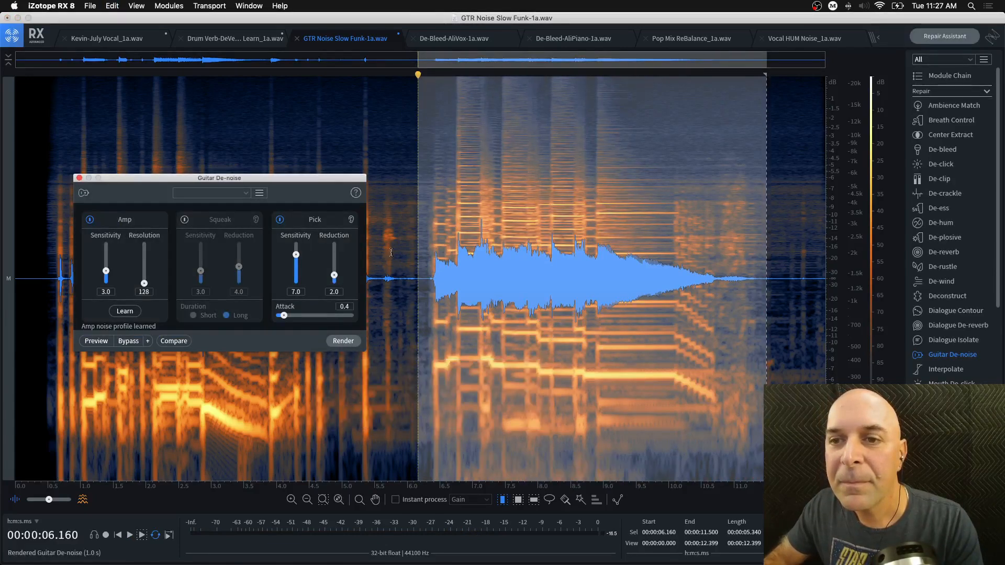
click(391, 254)
key(space)
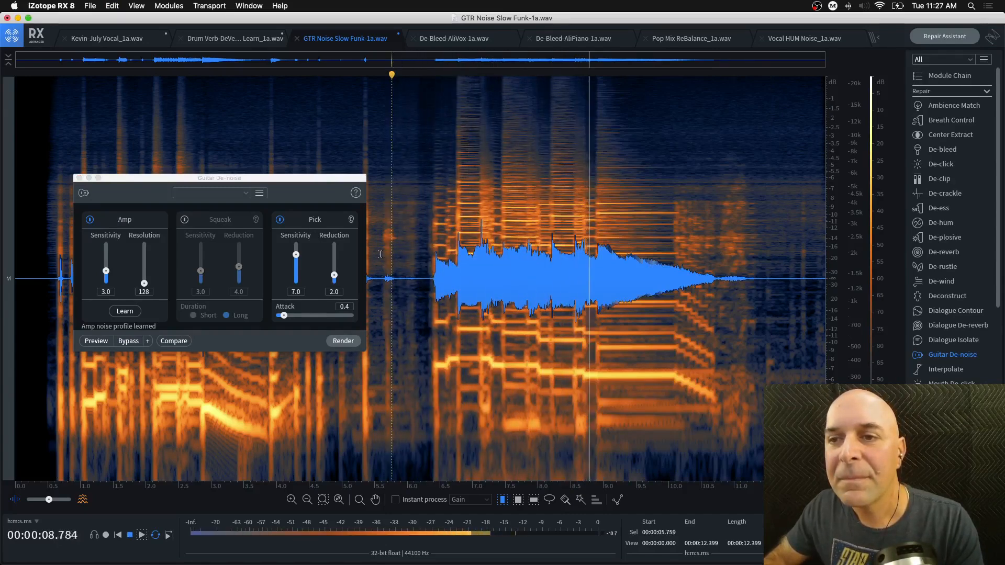
key(space)
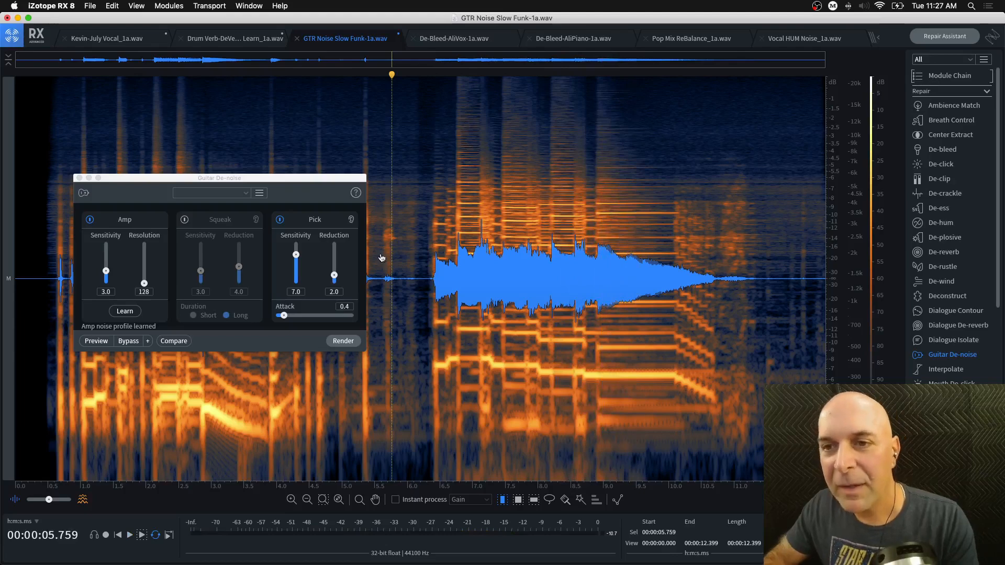
Step: Undo the second Pick render and play the passage without pick reduction from 5.880 s for comparison
key(super+z)
click(399, 254)
key(space)
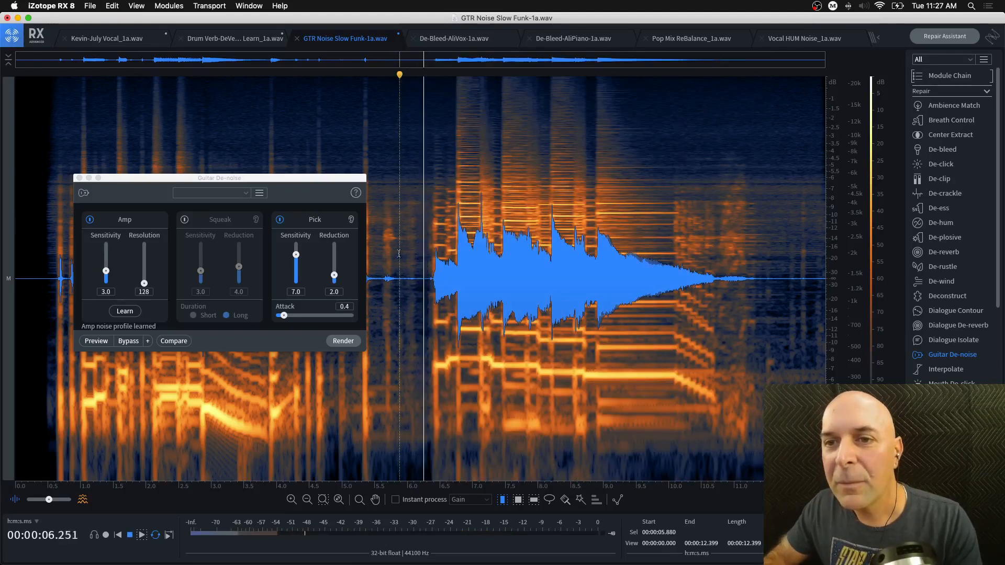
key(space)
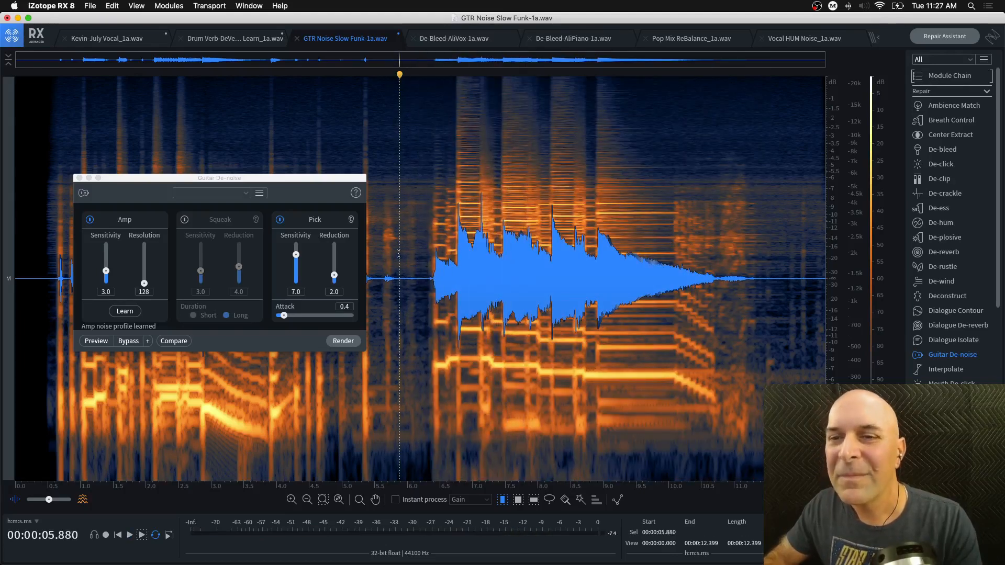
Step: Set Pick Reduction to 2.7 and Sensitivity to 6.6, render Guitar De-noise on the whole recording, and close the module
click(335, 278)
drag(336, 279, 296, 261)
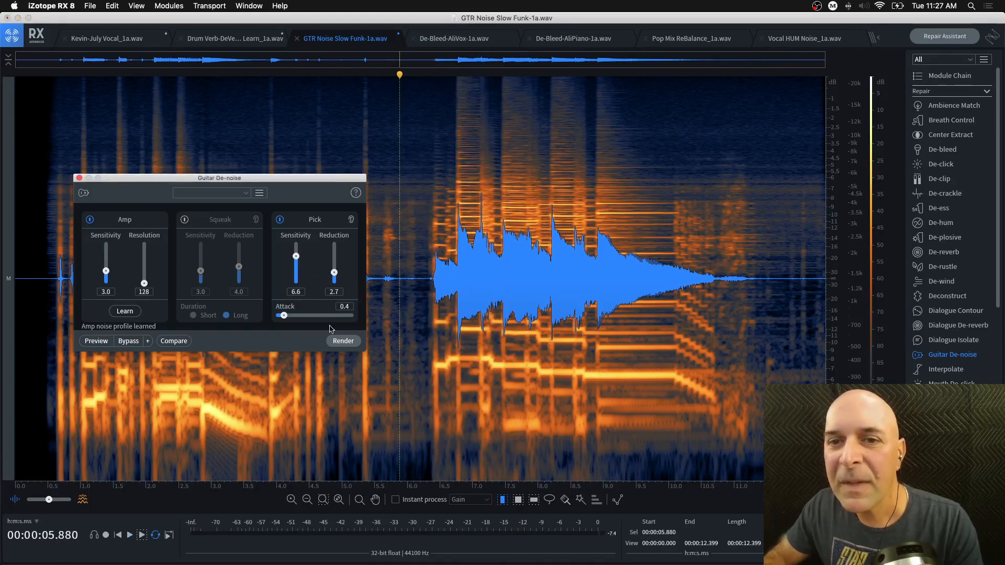
click(339, 342)
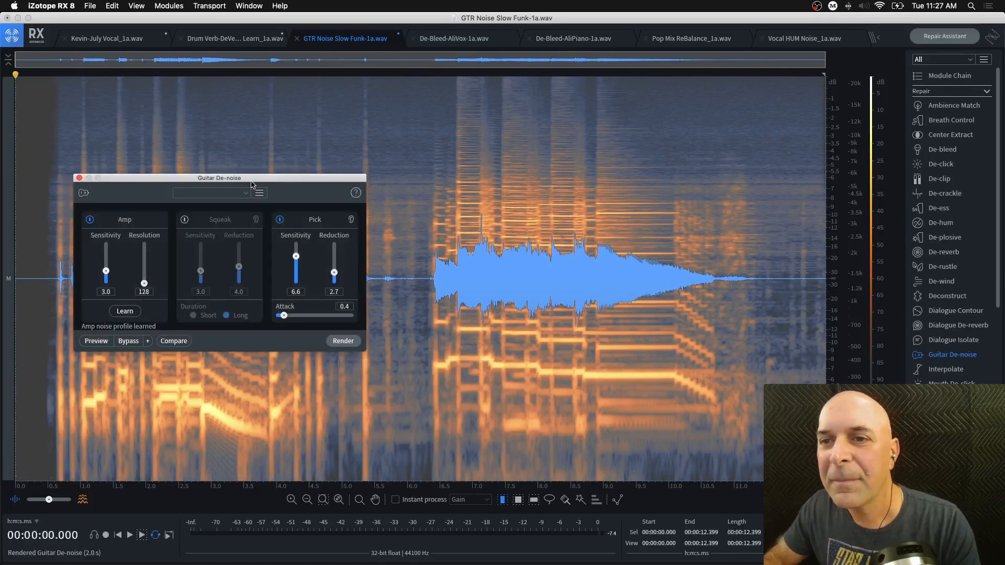
drag(231, 179, 377, 180)
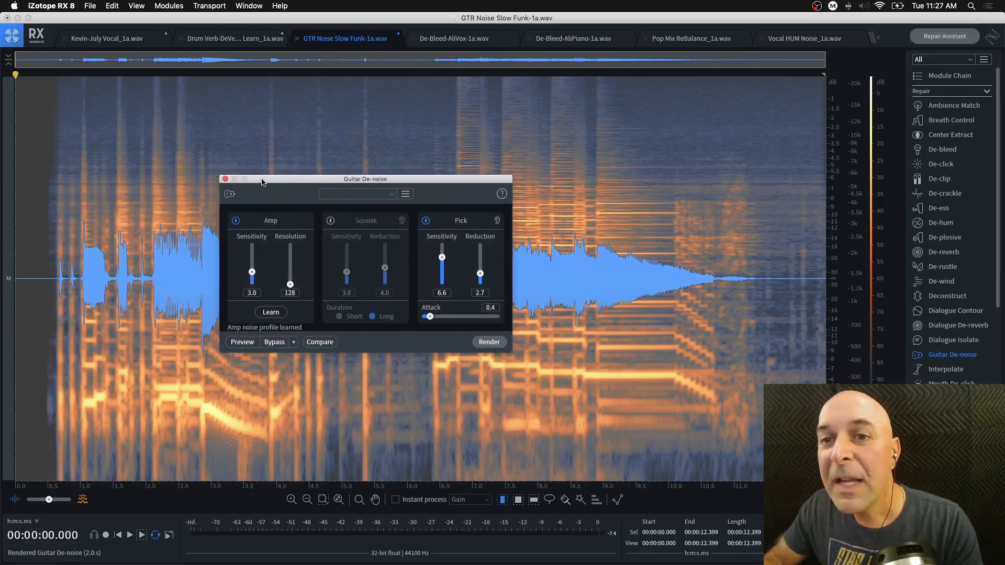
click(225, 179)
Step: Play the rendered guitar from 0.500 s with Guitar De-noise reopened below the waveform, and close the module
click(500, 176)
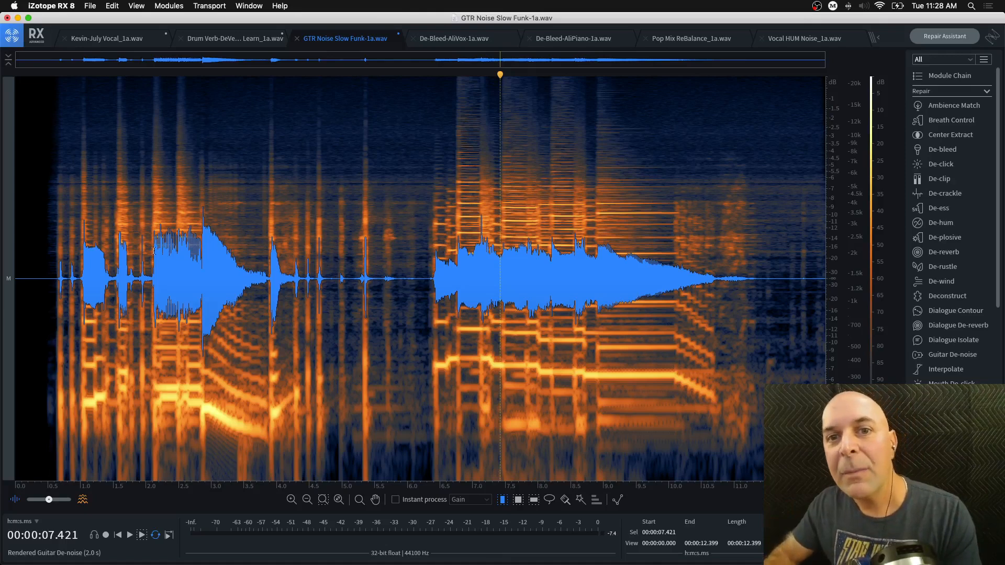
click(48, 267)
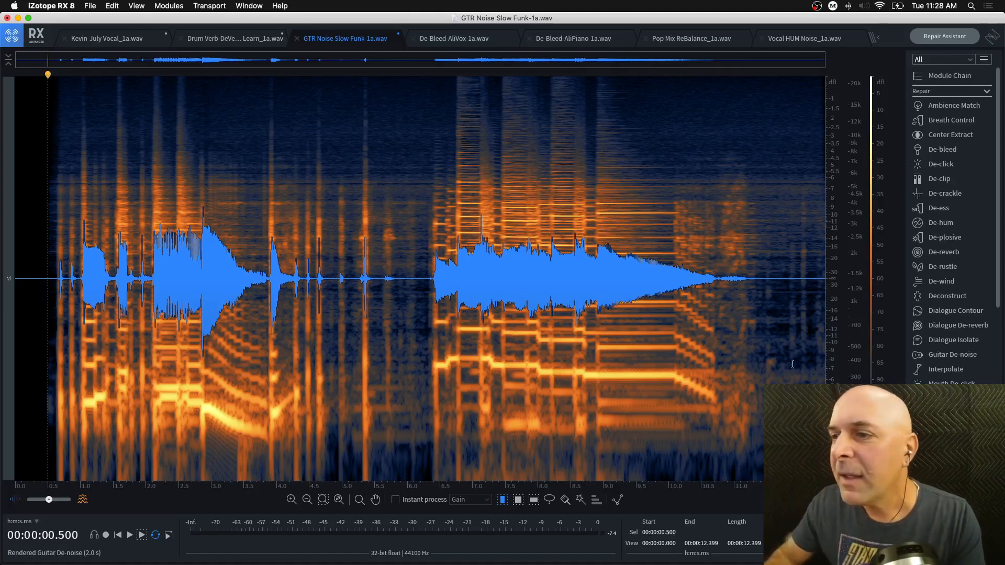
click(937, 356)
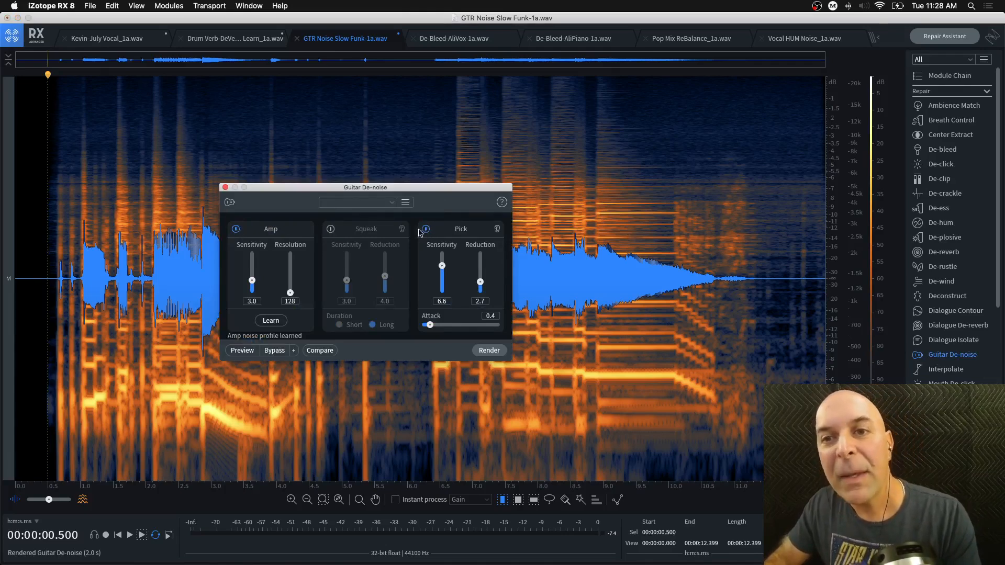
drag(389, 190, 409, 323)
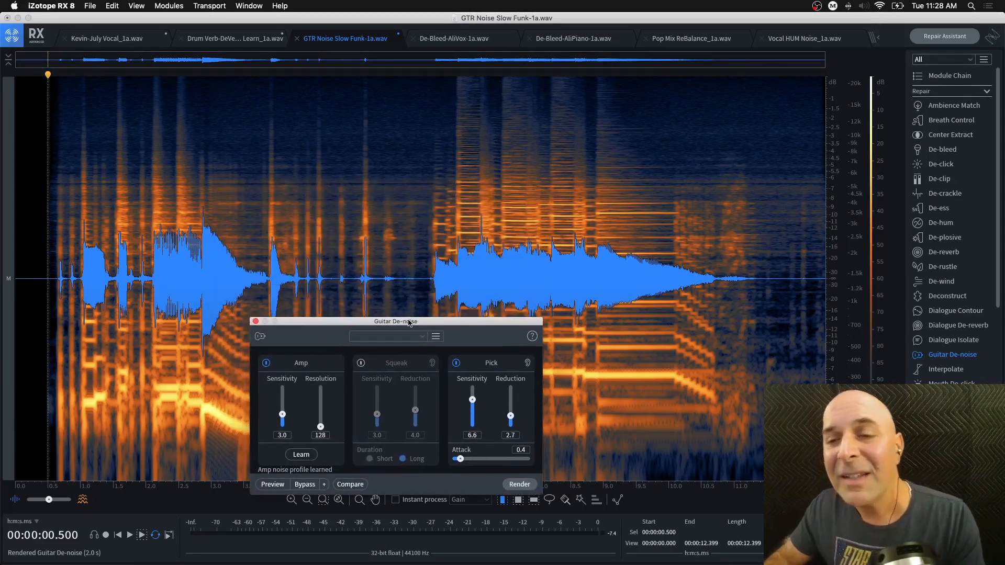
key(space)
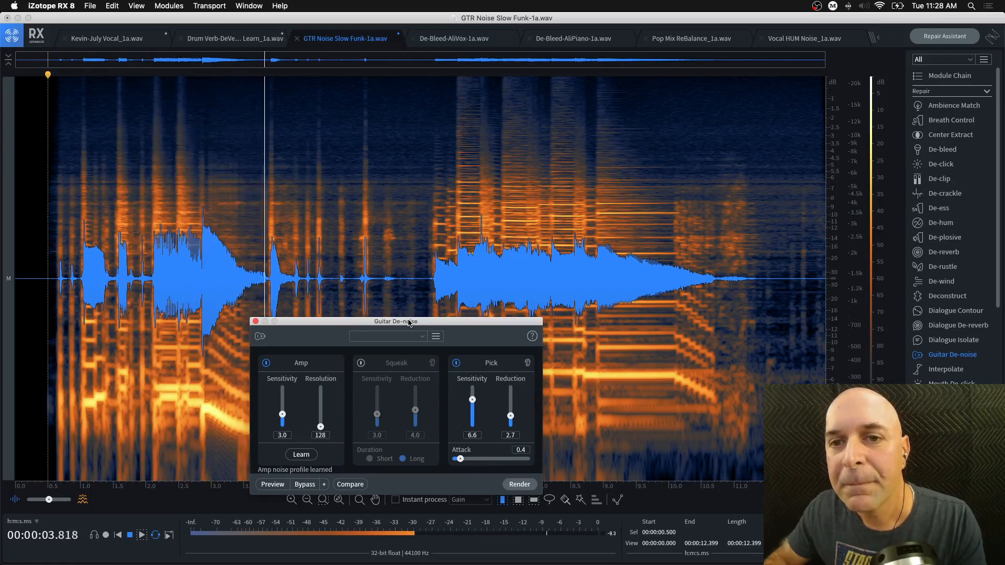
drag(409, 323, 430, 321)
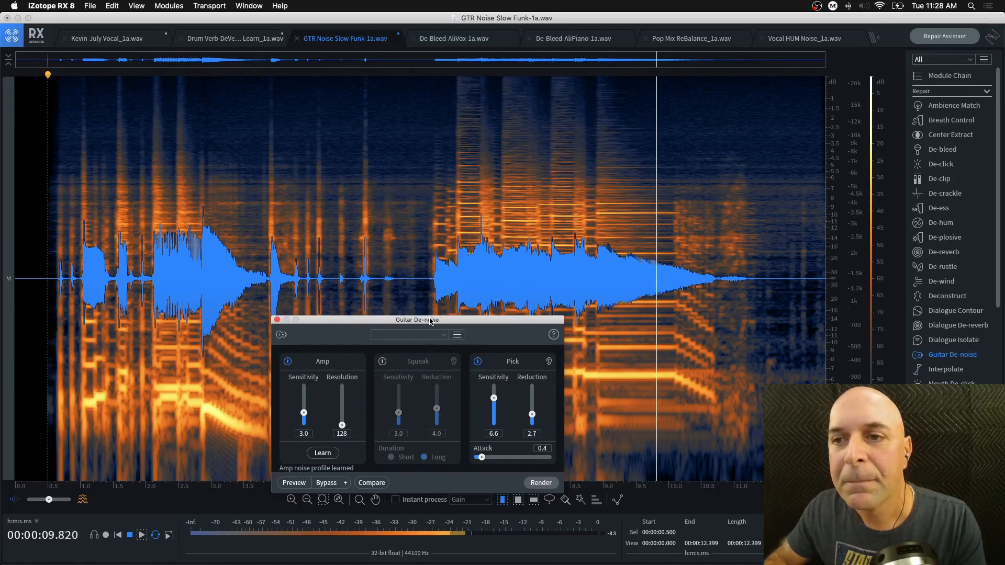
key(space)
drag(430, 321, 450, 198)
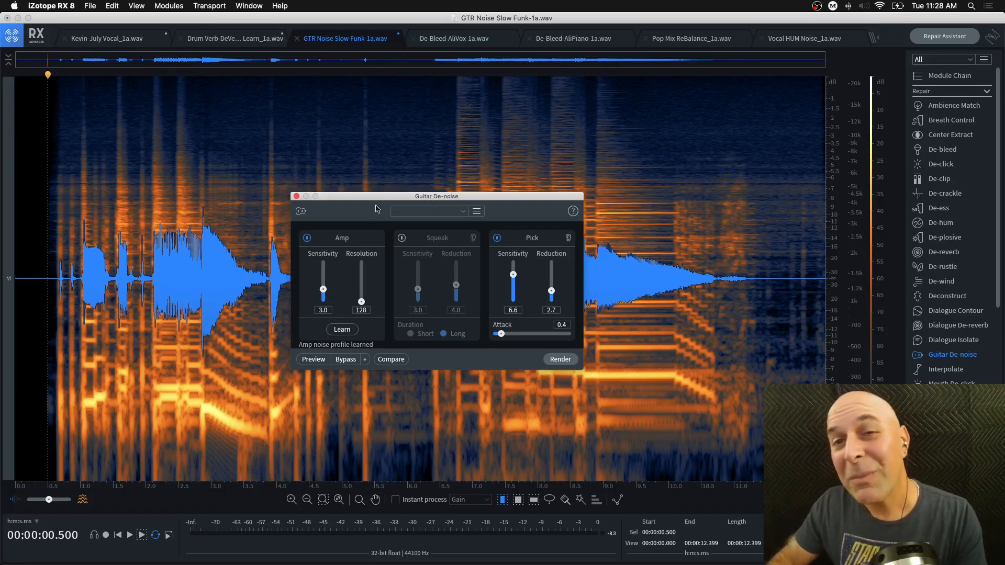
click(296, 196)
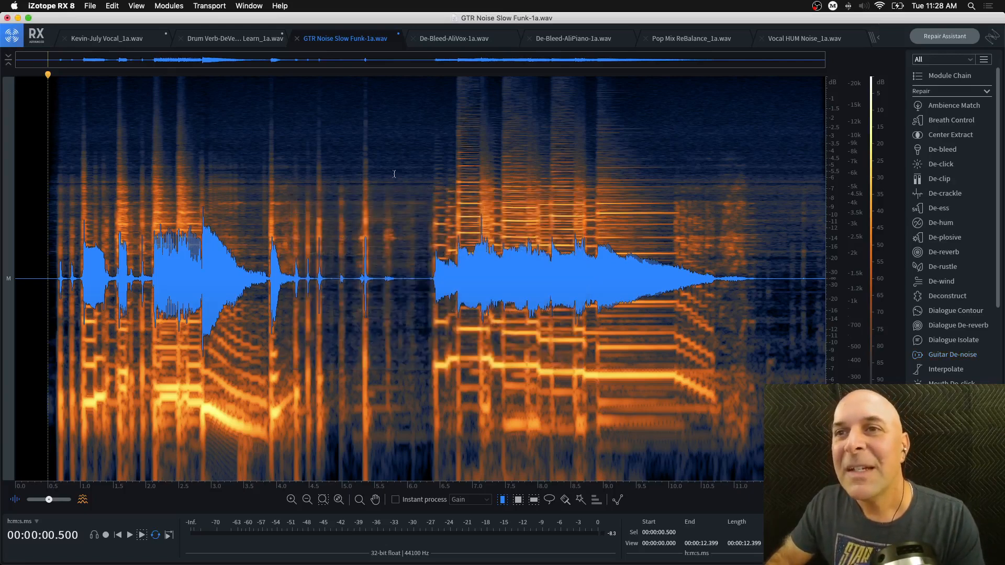
click(420, 168)
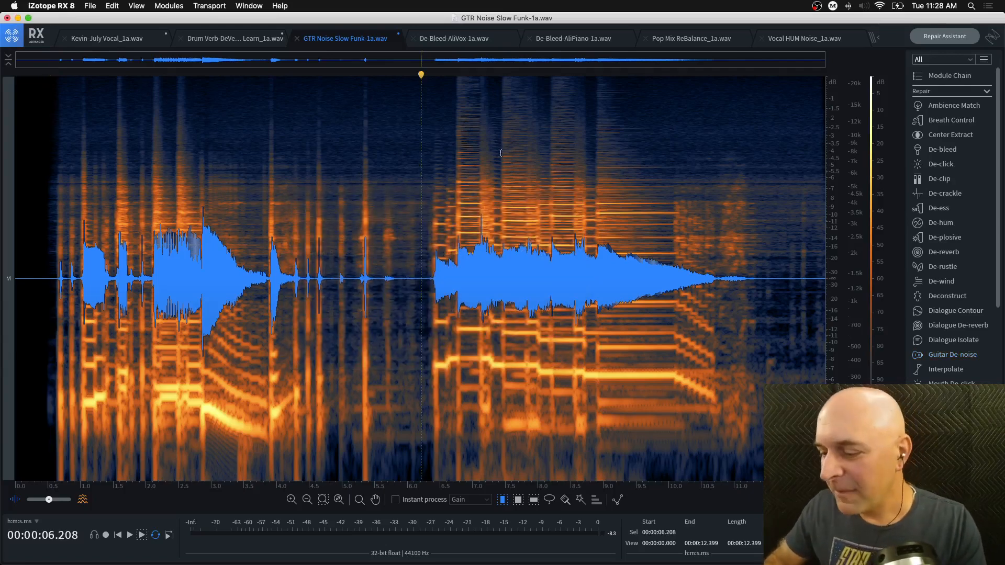
Step: Switch to Pop Mix ReBalance_1a.wav and open Music Rebalance, placing its window over the middle of the waveform
click(681, 40)
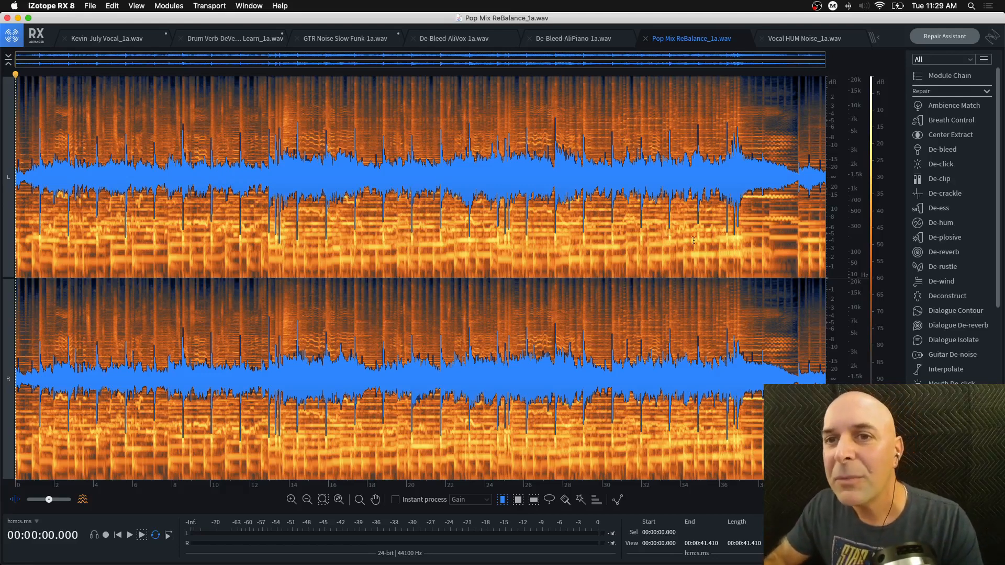
scroll(934, 443, down, 2)
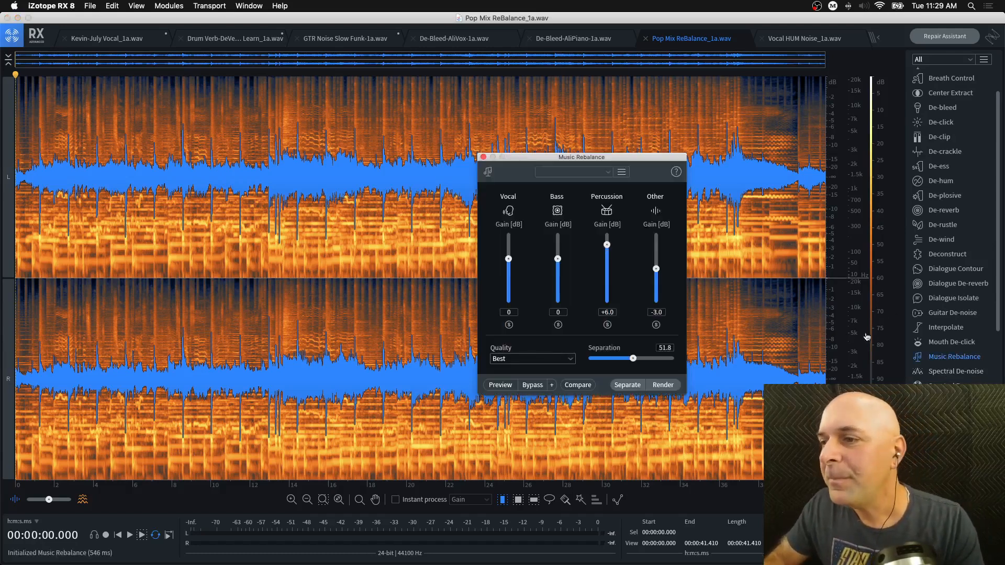
drag(621, 163, 473, 144)
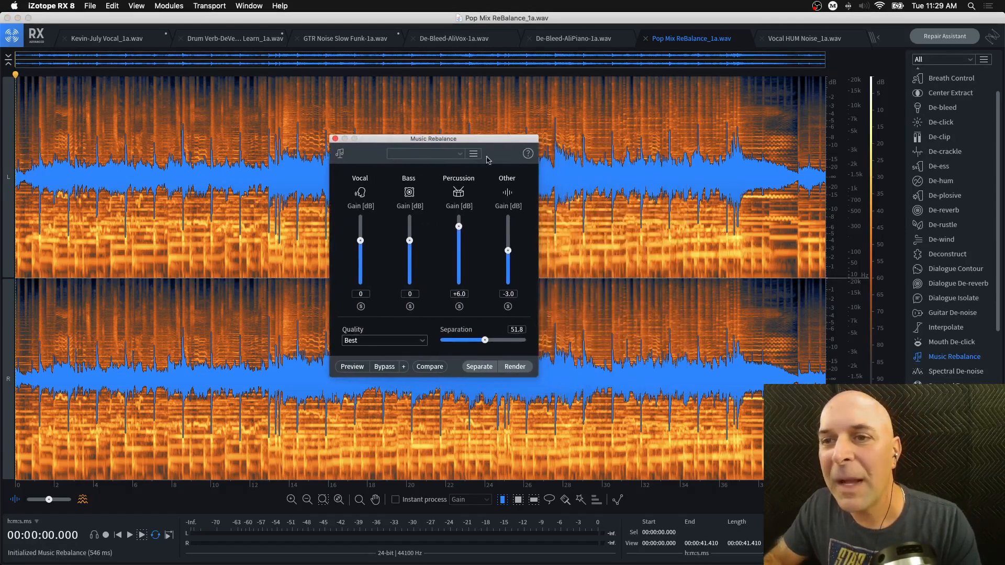
Step: Reset the Percussion and Other gains to 0 dB and check the Quality options, keeping Best
double_click(508, 249)
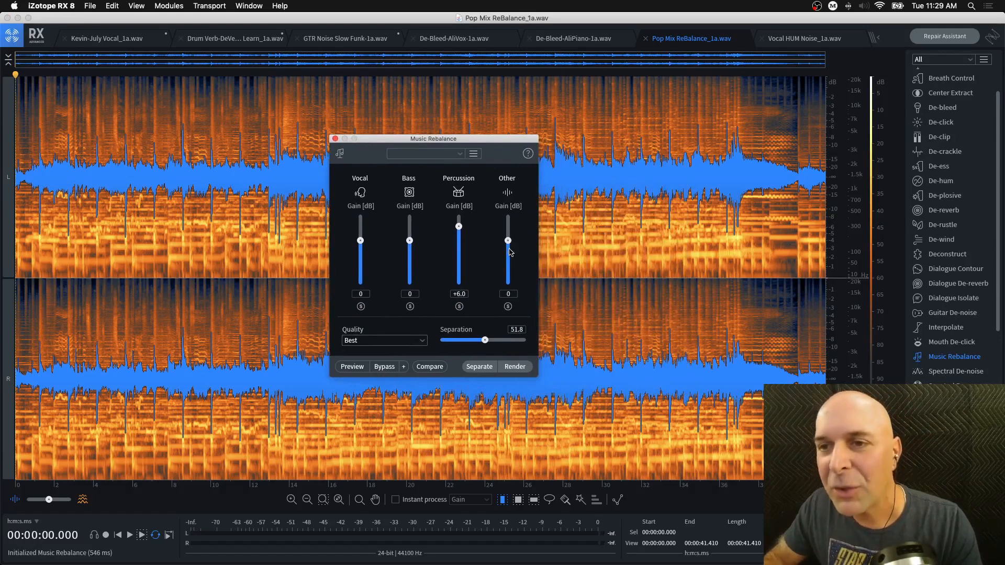
double_click(458, 226)
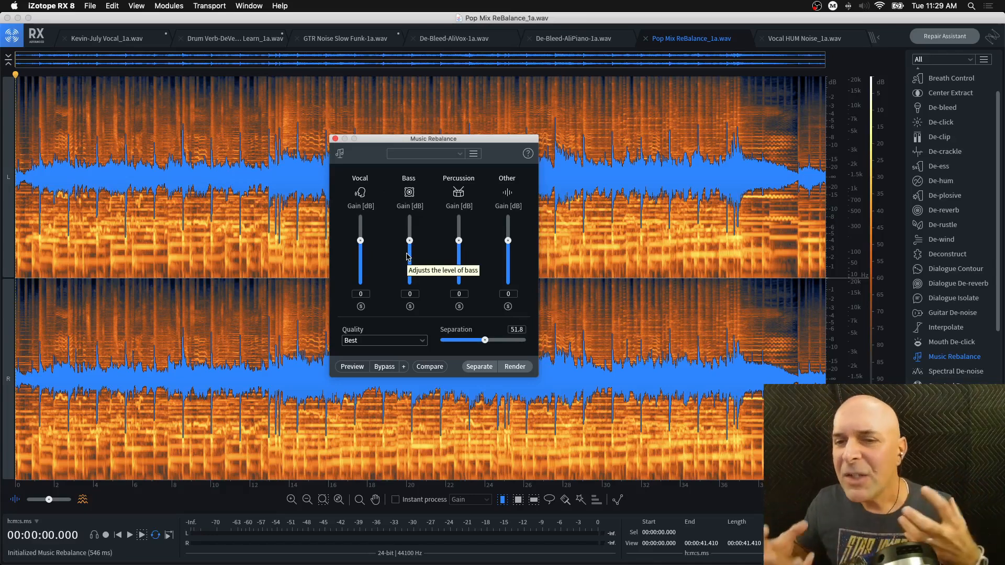
click(460, 155)
click(455, 144)
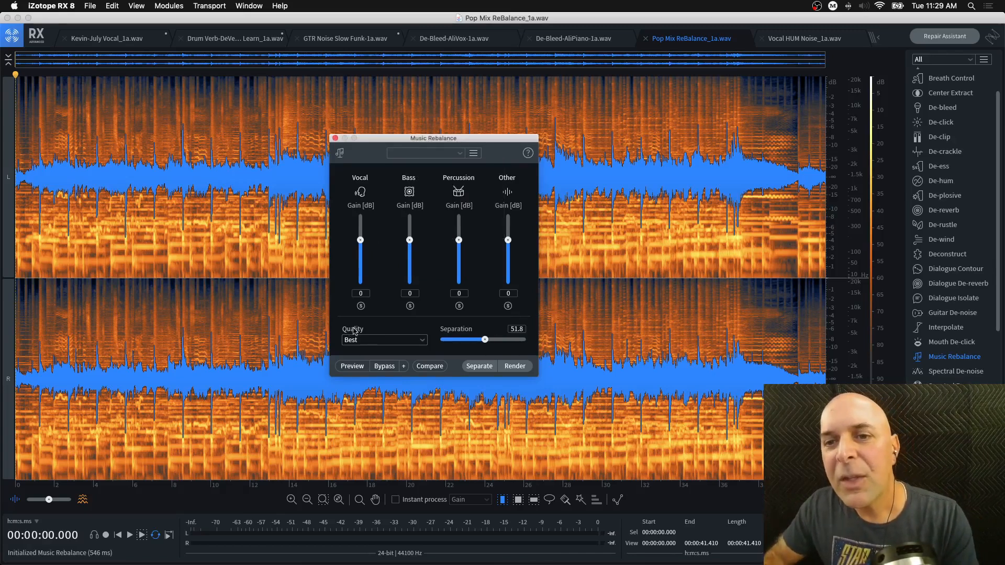
click(424, 343)
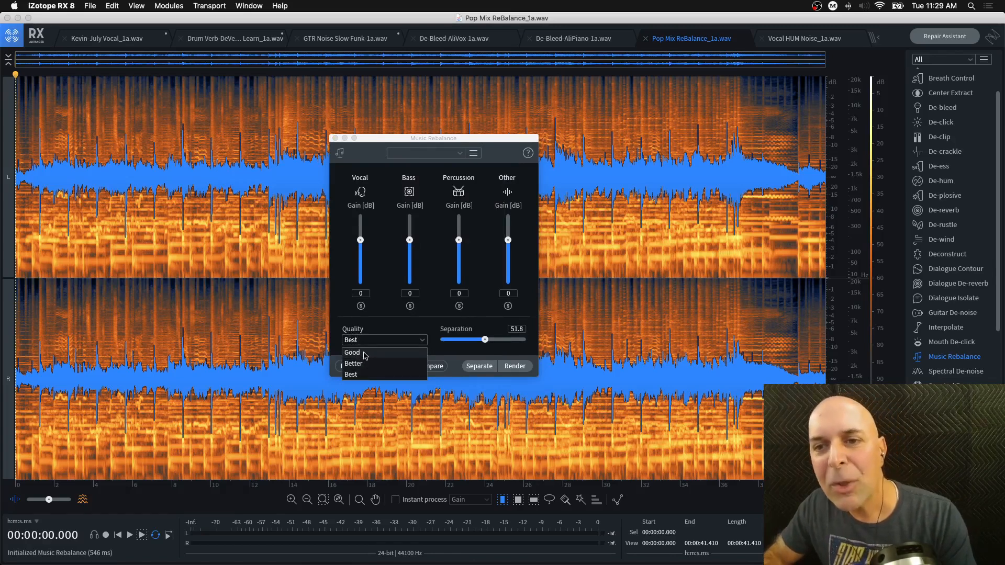
click(382, 329)
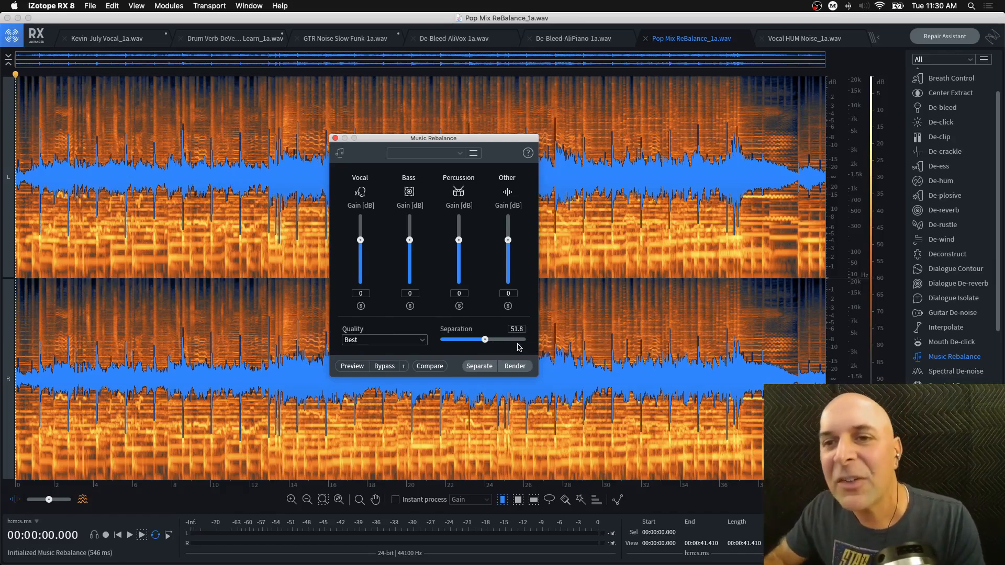
Step: Play the unprocessed pop mix from the start as a reference
key(space)
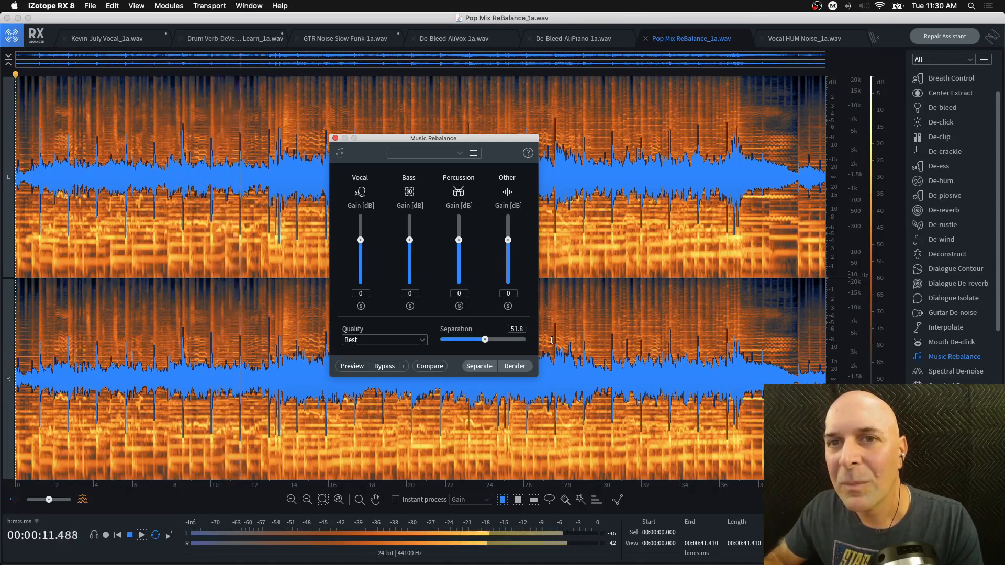
key(space)
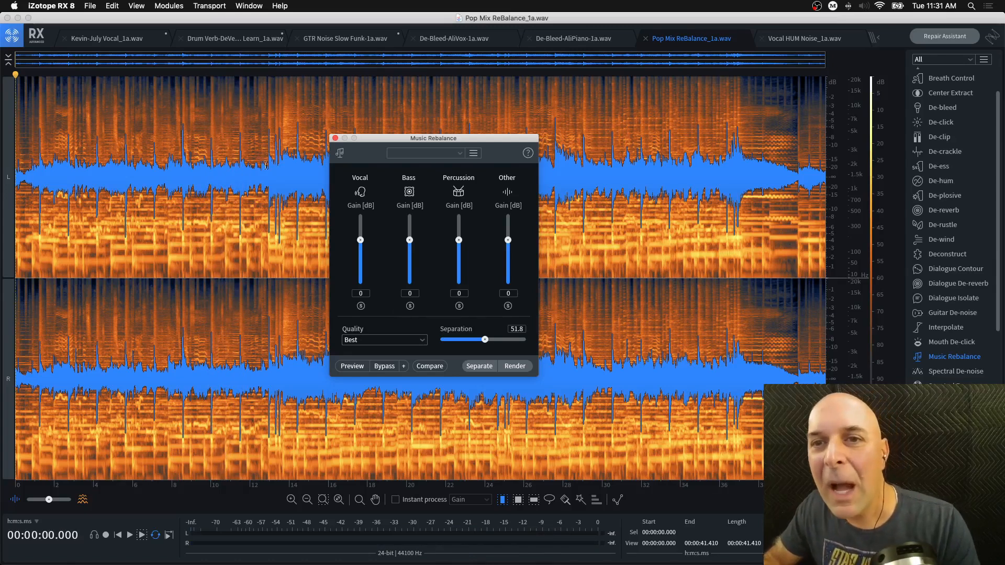
Step: Select the mix from the start to 12.894 s, set the Vocal gain to +4.0 dB, and render Music Rebalance
drag(268, 158, 15, 173)
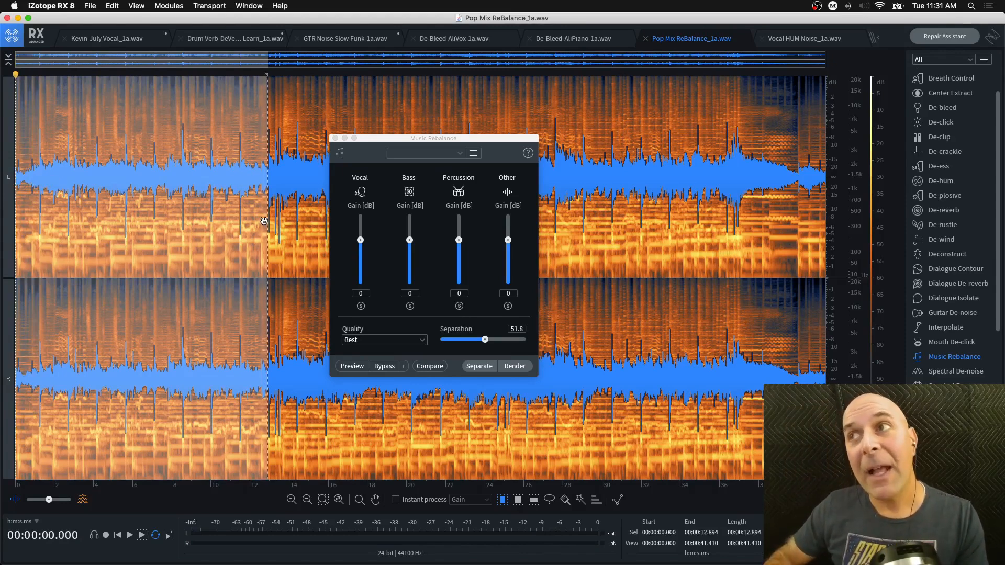
click(360, 240)
drag(362, 240, 361, 231)
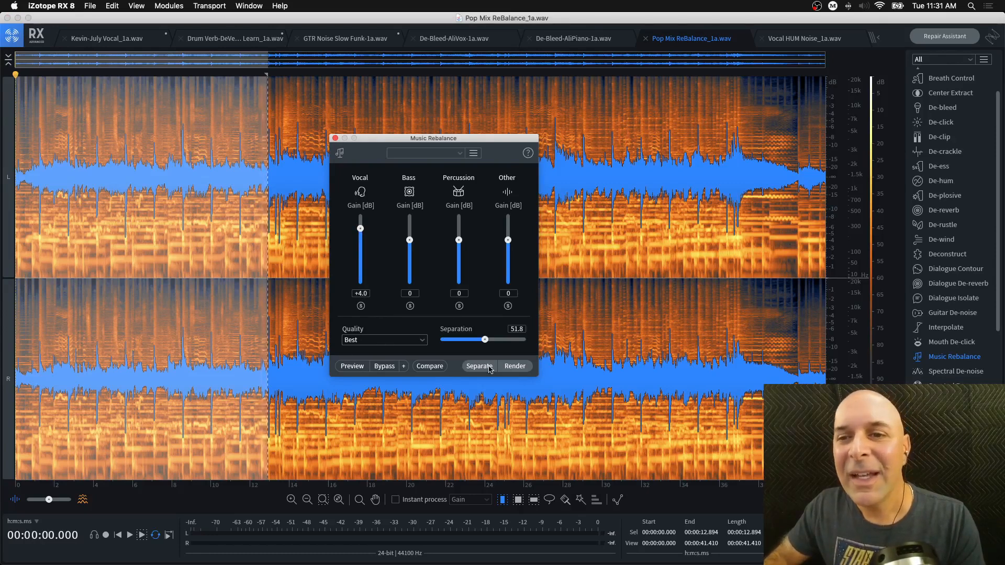
click(516, 367)
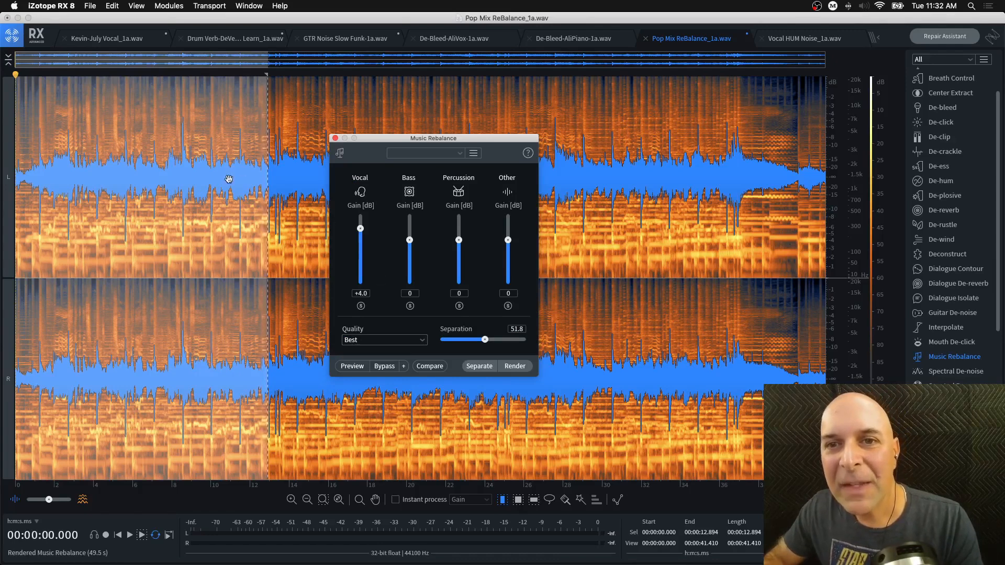
Step: Play the mix from 7.625 s across the end of the rendered section to compare vocal levels
click(205, 175)
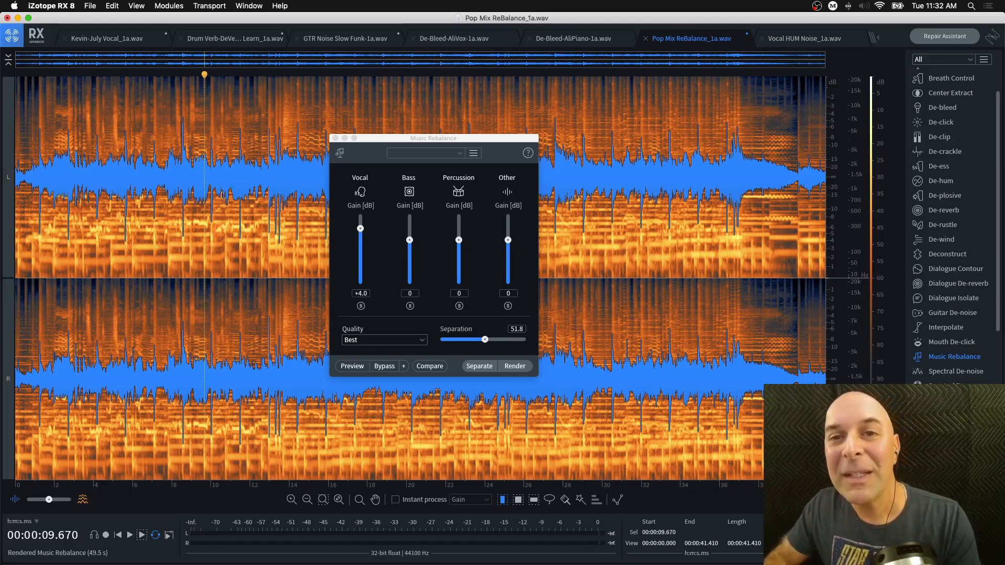
click(165, 165)
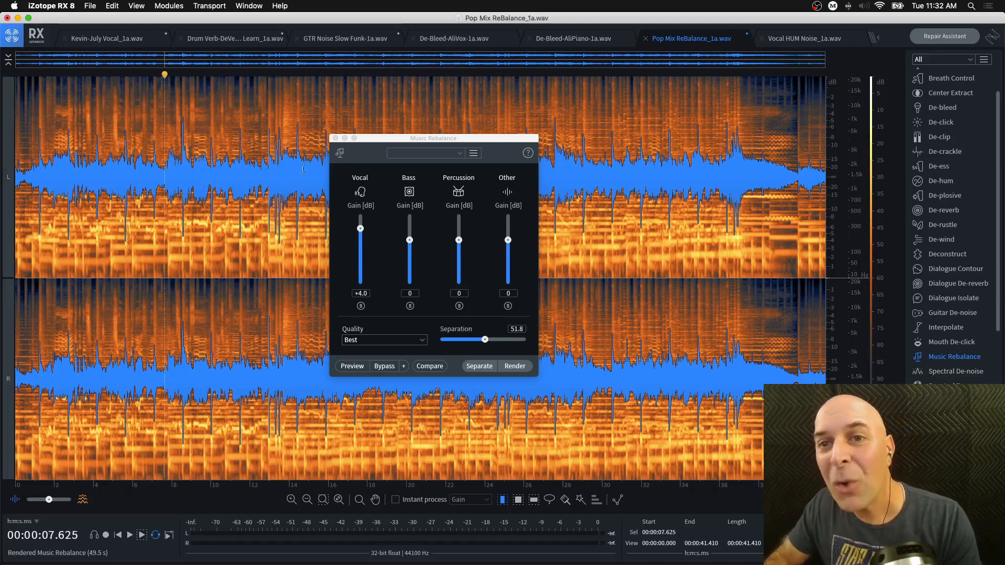
drag(388, 143, 414, 157)
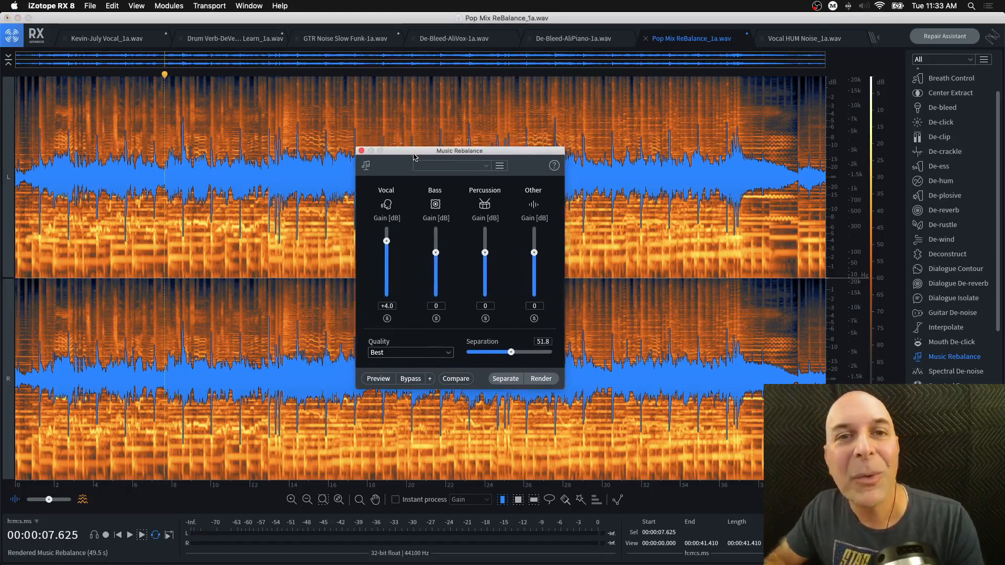
key(space)
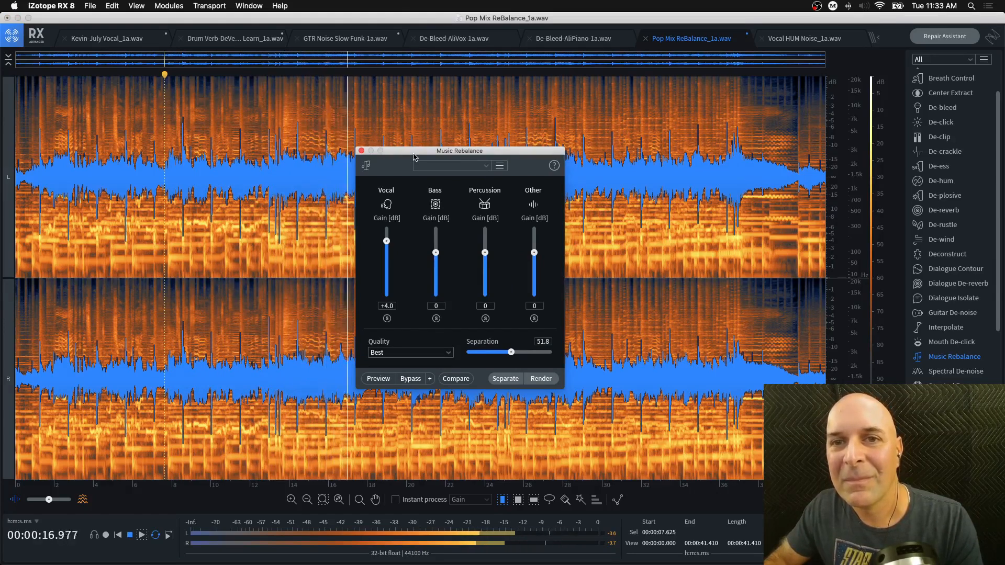
key(space)
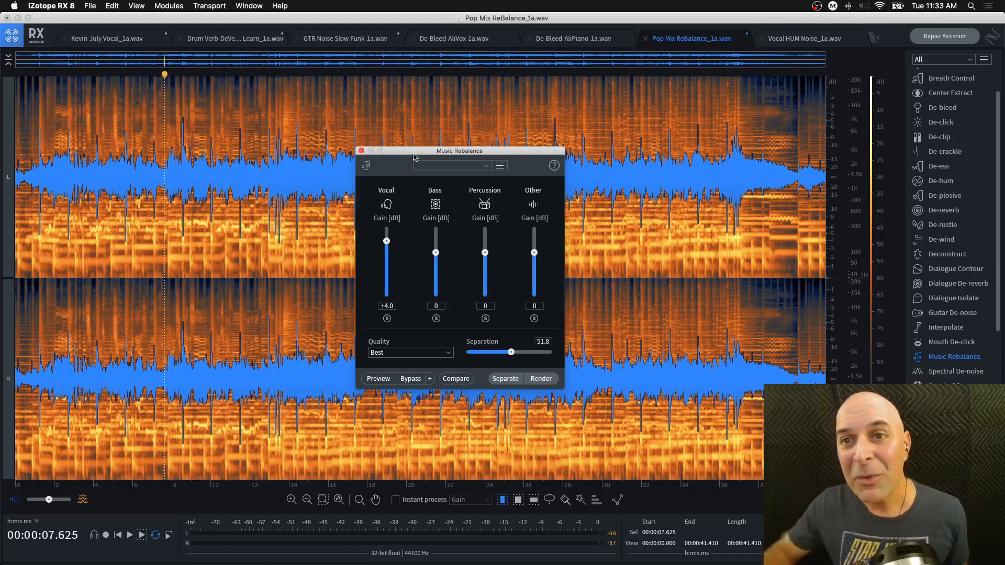
Step: Reposition the Music Rebalance window over the waveform and close the module
drag(414, 155, 338, 152)
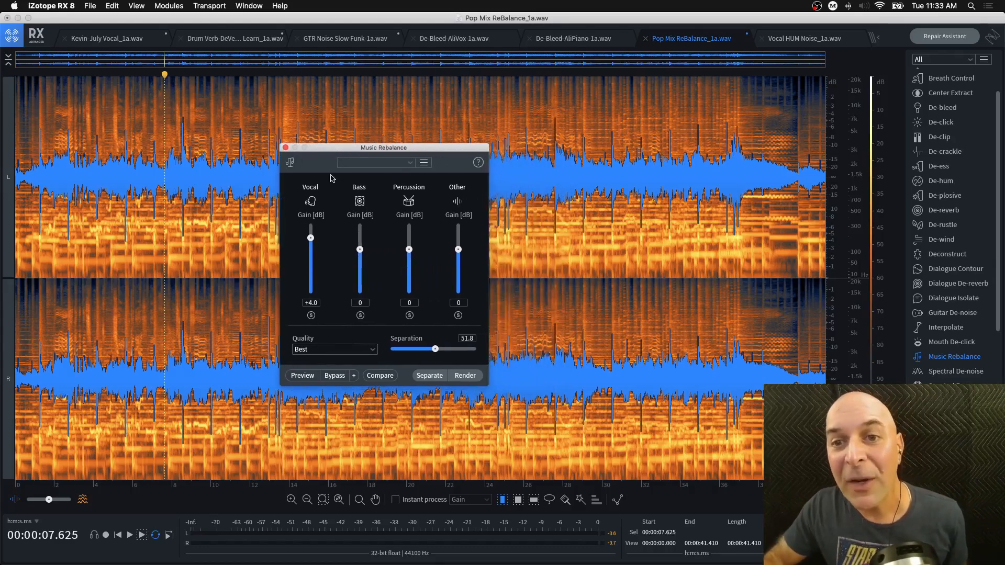
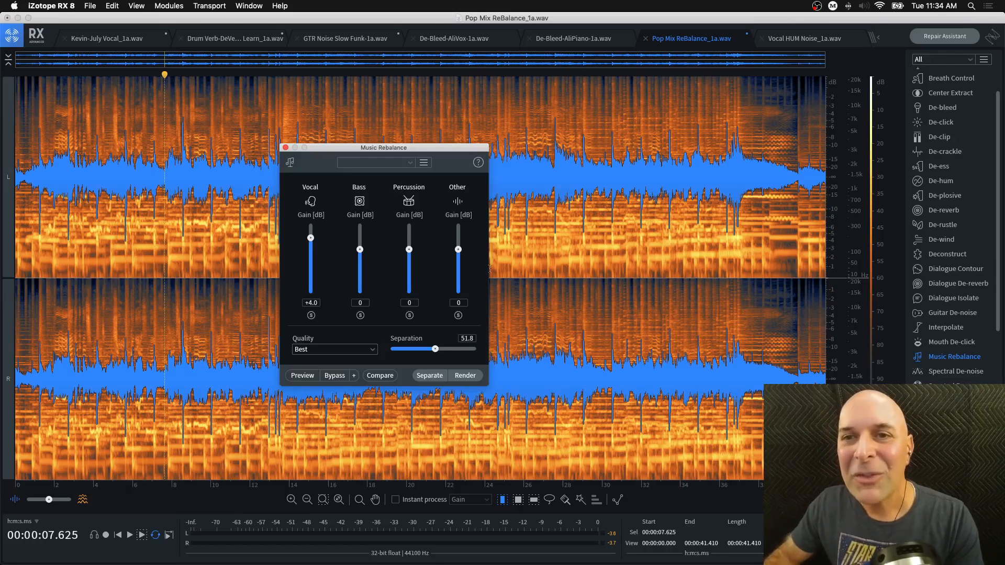
drag(405, 151, 417, 153)
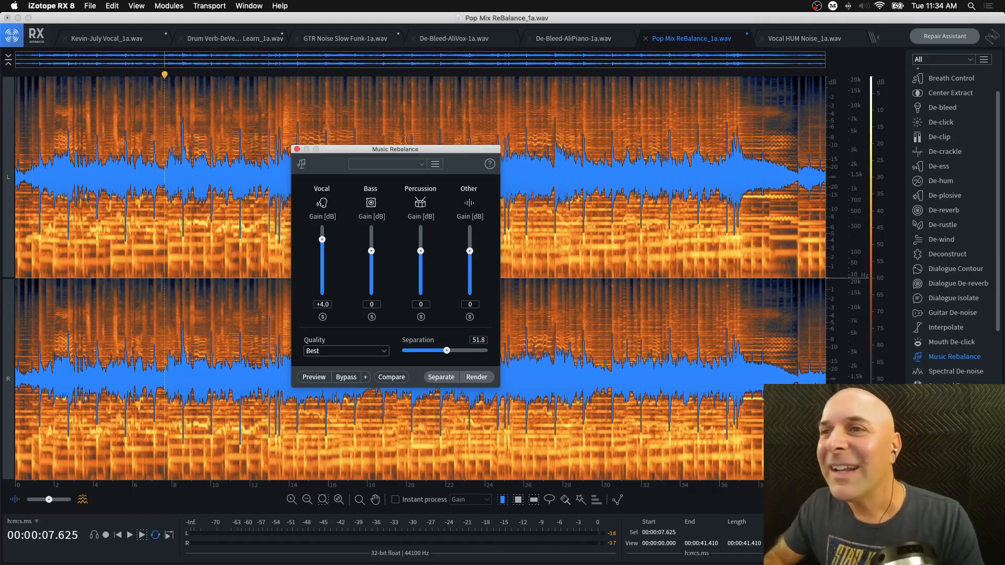
click(297, 149)
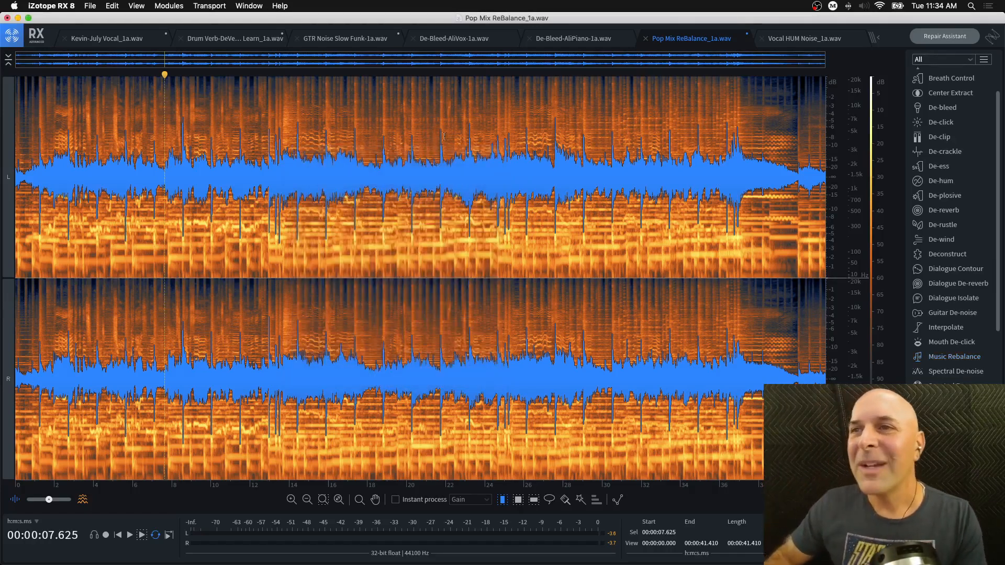
Step: View the De-Bleed-AliVox-1a.wav and De-Bleed-AliPiano-1a.wav recordings and bring up the start of the repair module list
click(440, 43)
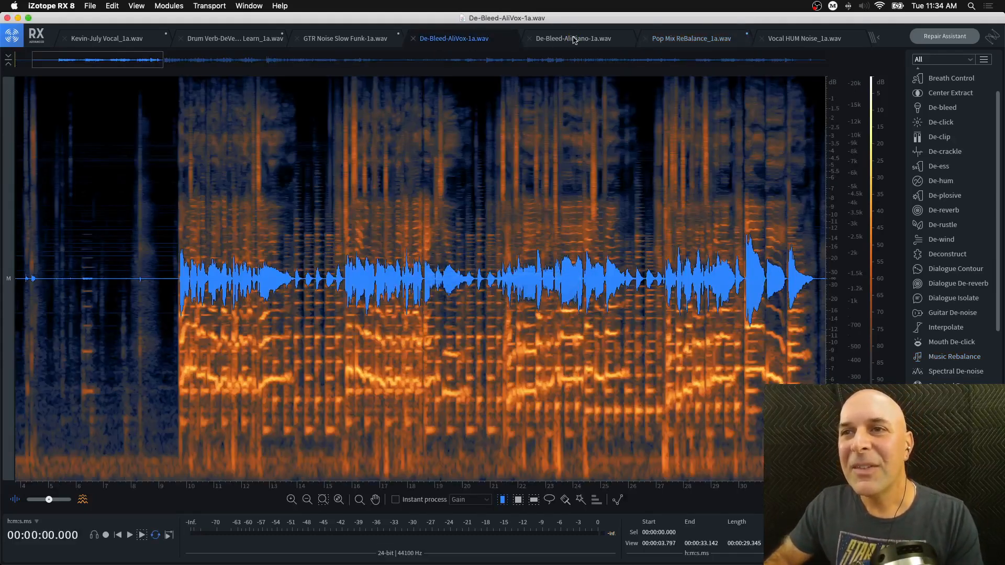
click(574, 40)
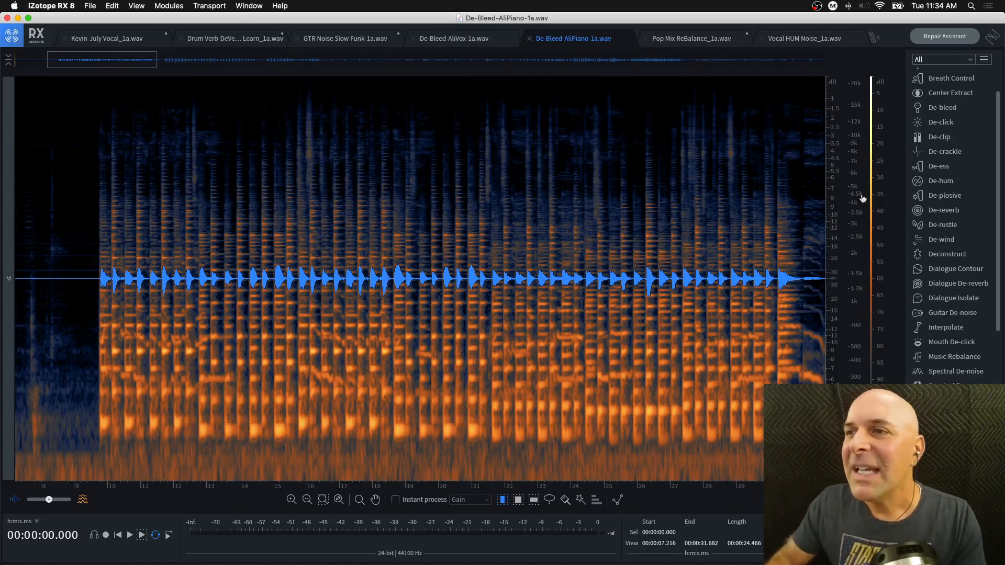
scroll(938, 198, up, 3)
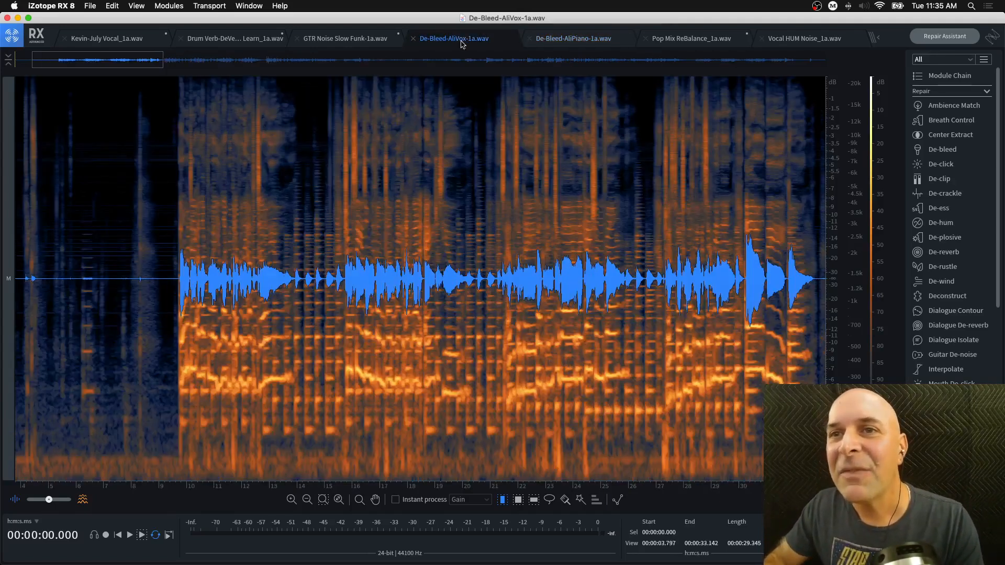
Step: Play De-Bleed-AliVox-1a.wav from 12.398 s and again from 11.635 s to hear the piano bleed between vocal phrases
click(465, 39)
scroll(179, 224, up, 5)
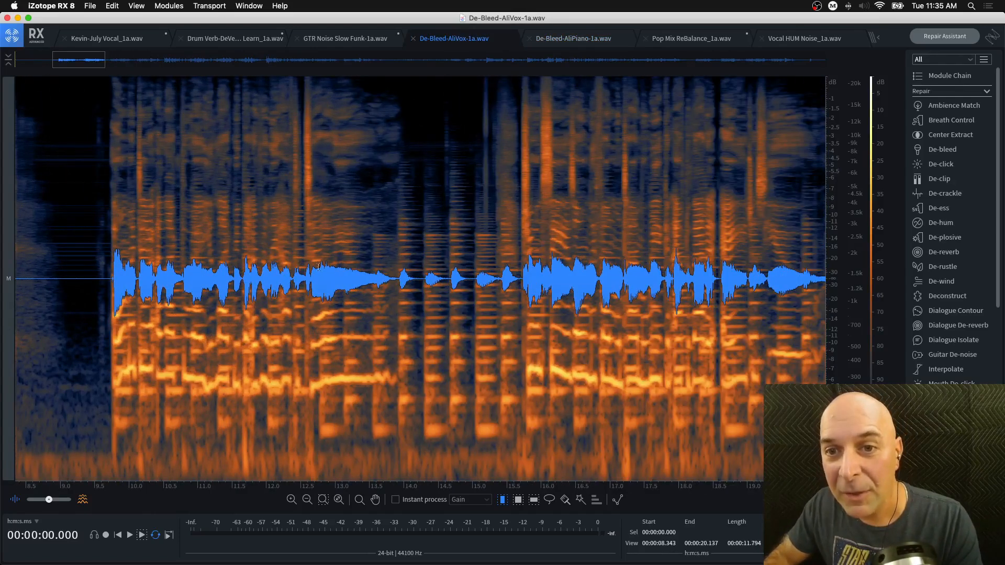
click(294, 272)
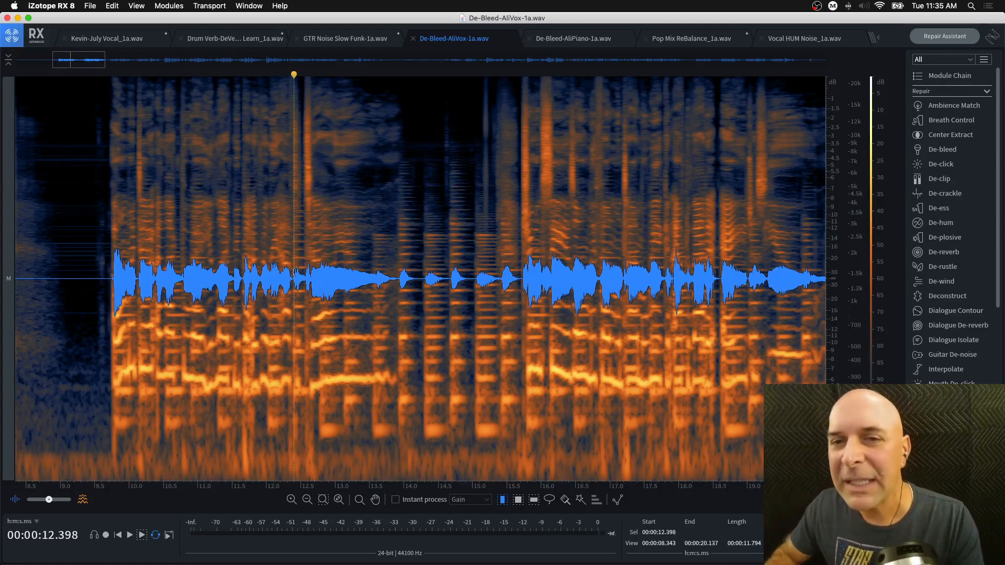
key(space)
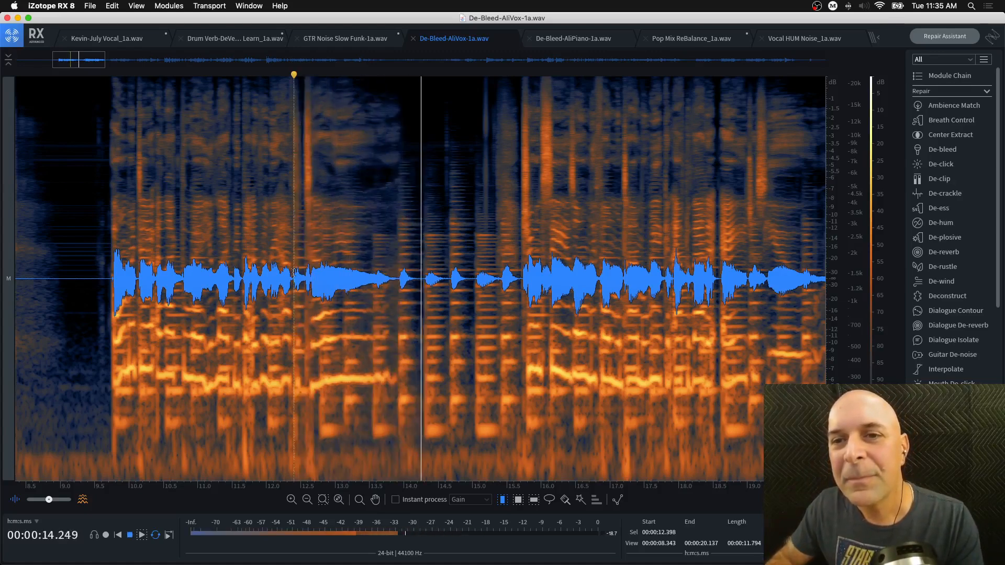
key(space)
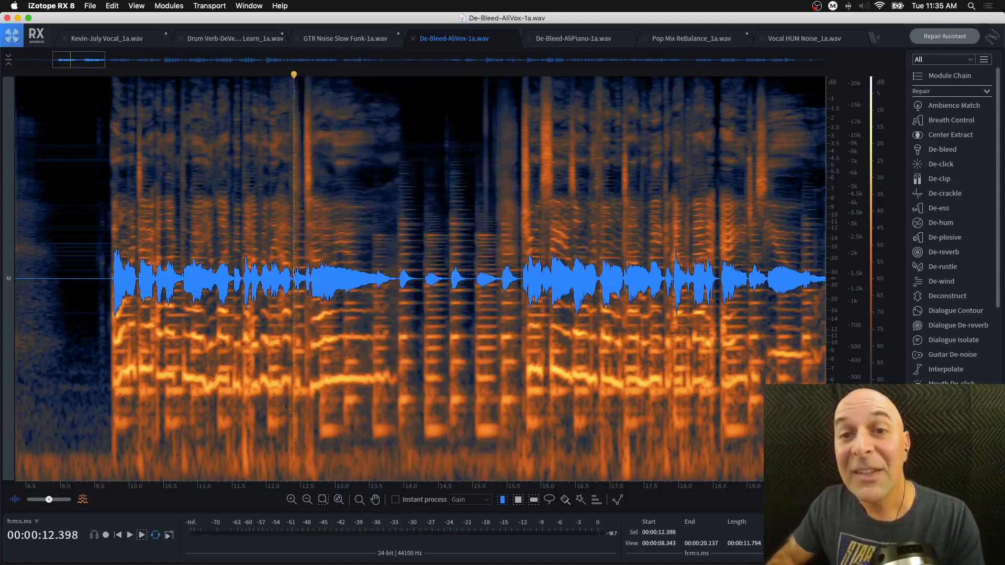
click(242, 275)
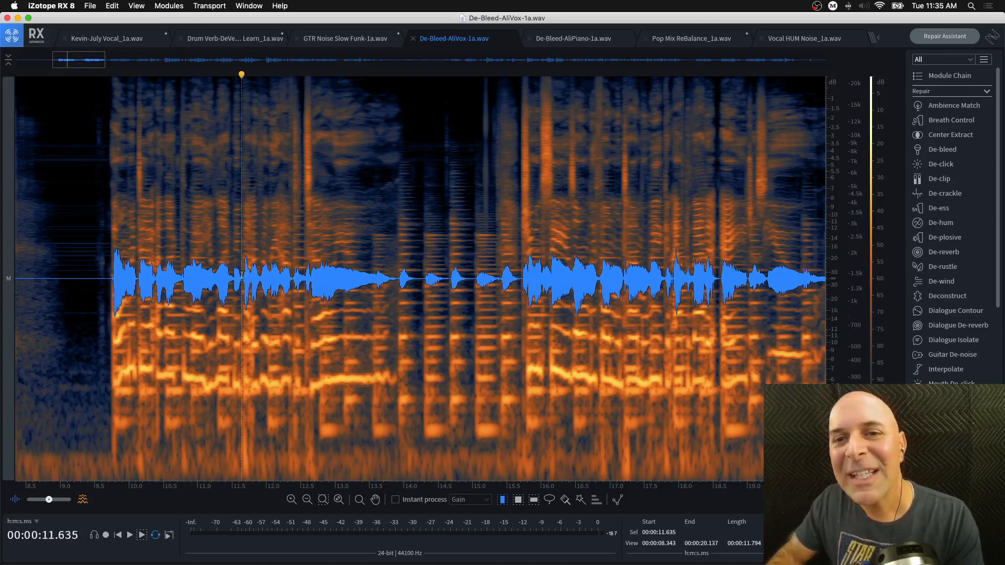
key(space)
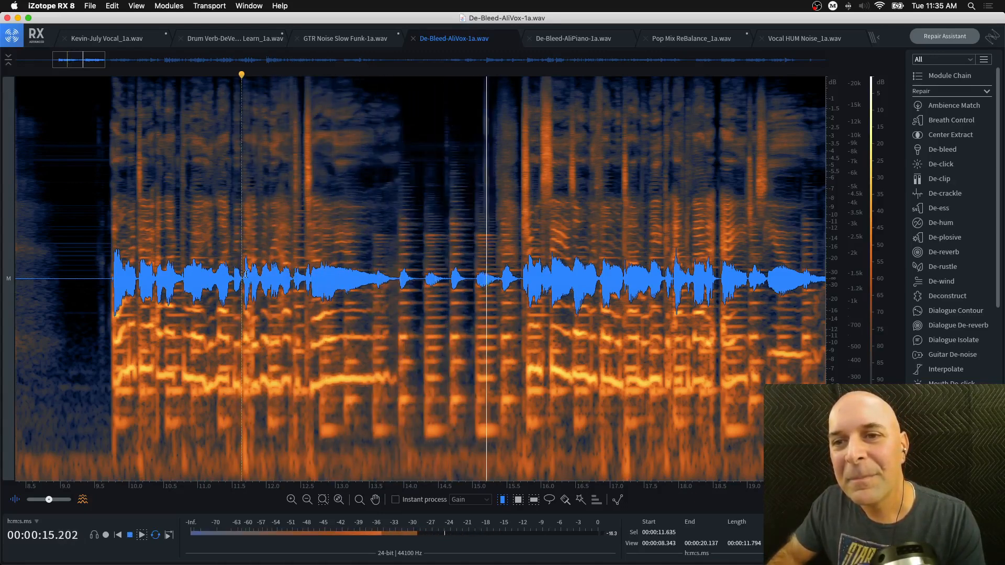
key(space)
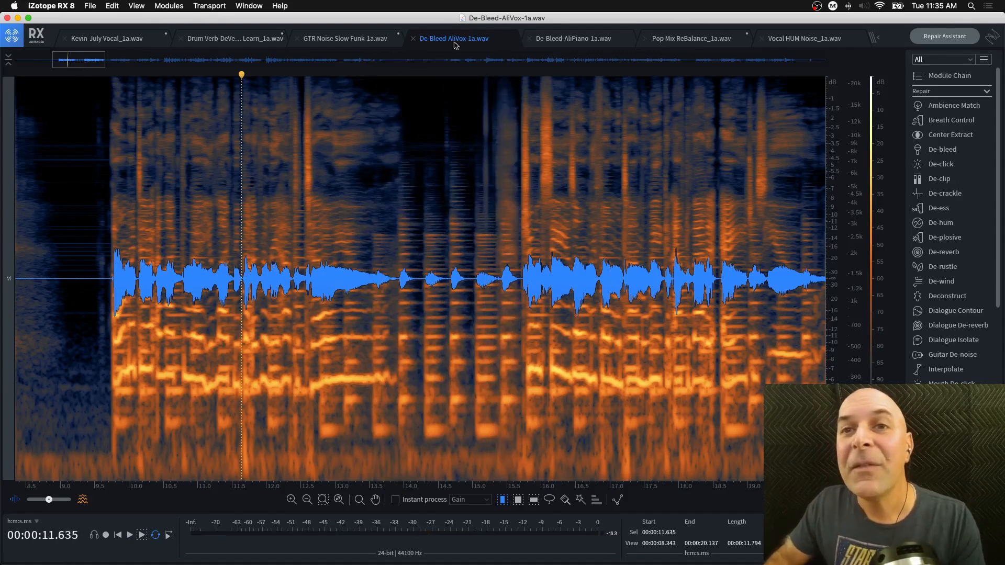
Step: Switch to De-Bleed-AliPiano-1a.wav and play the piano track from 9.756 s
click(552, 41)
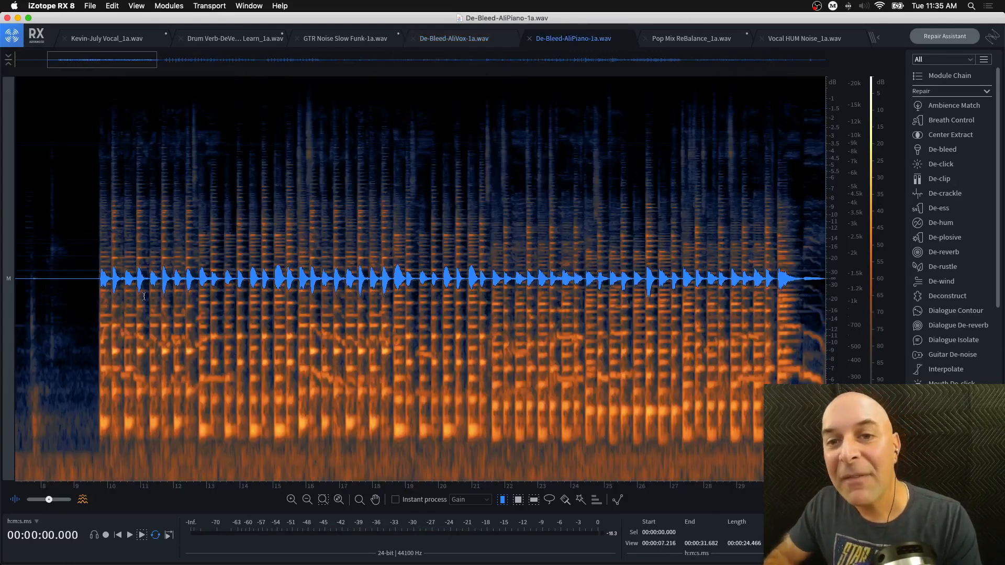
click(99, 283)
key(space)
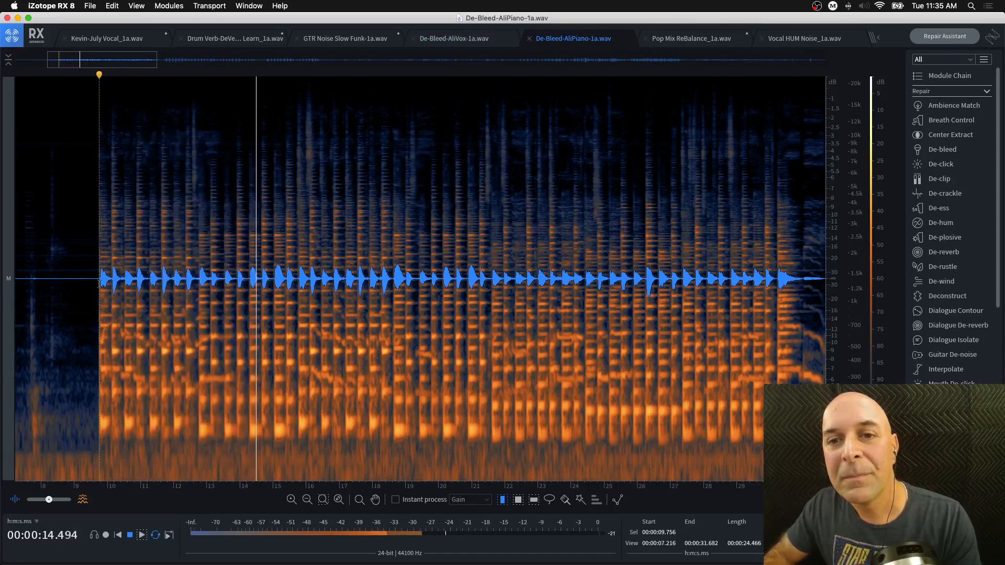
key(space)
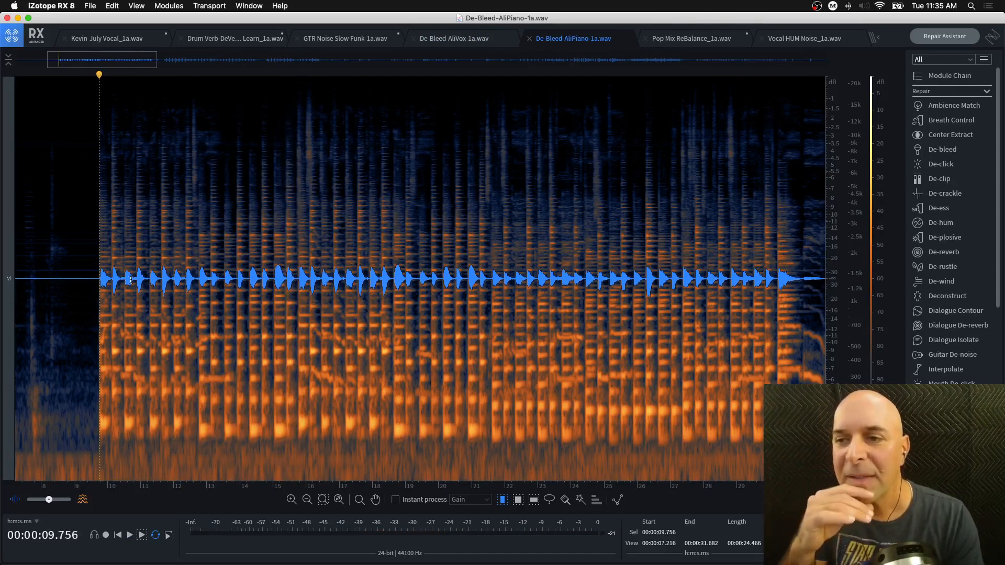
Step: Compare the vocal and piano recordings by switching between them, ending on De-Bleed-AliVox-1a.wav
click(473, 39)
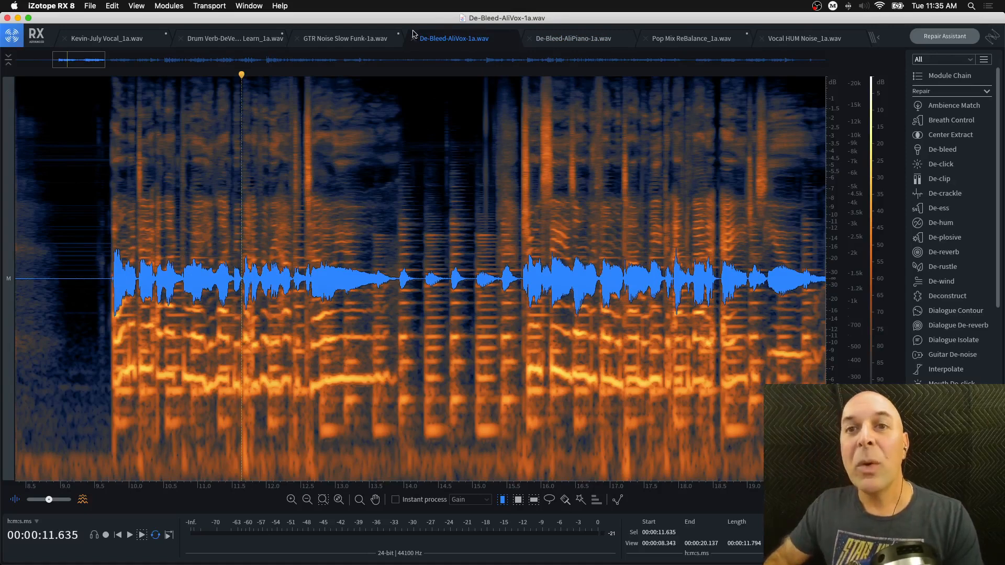
click(551, 40)
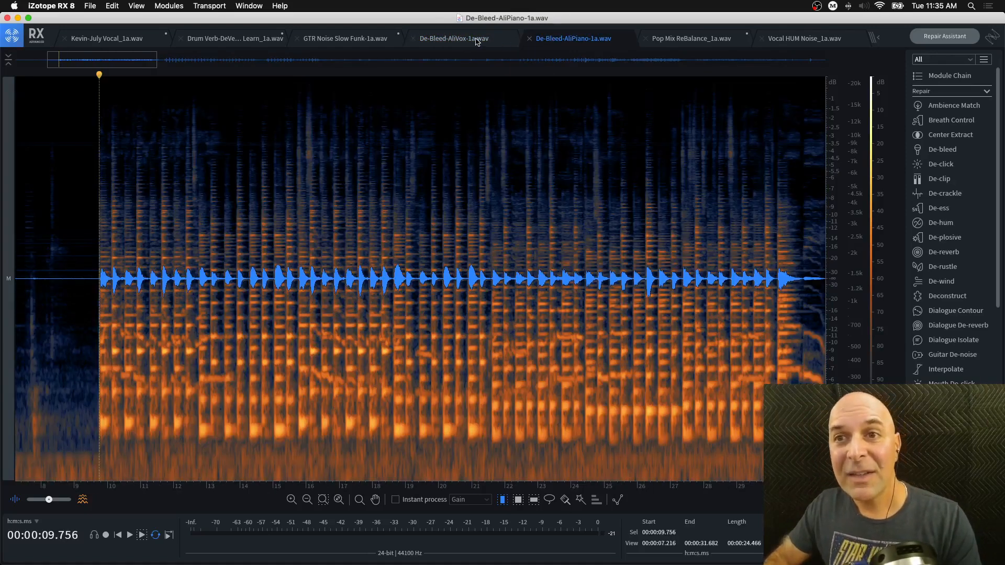
click(453, 39)
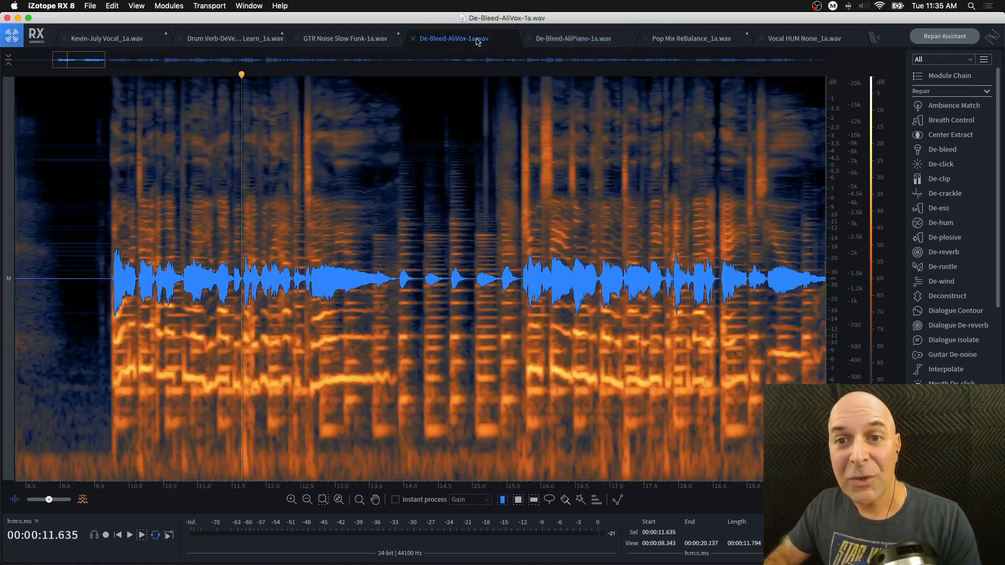
Step: Make De-Bleed-AliVox-1a.wav the active recording and open the De-bleed module for it
click(566, 40)
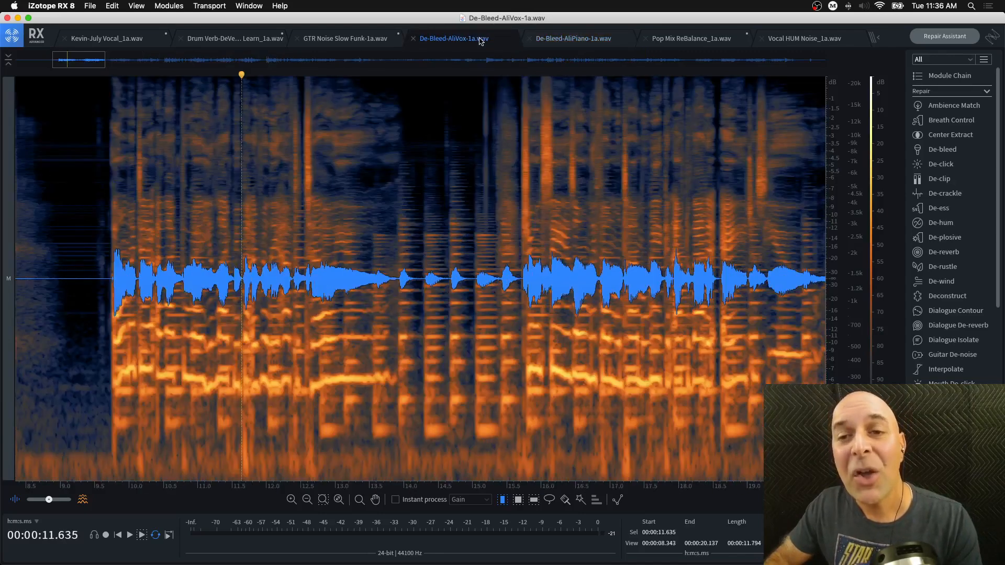
click(481, 40)
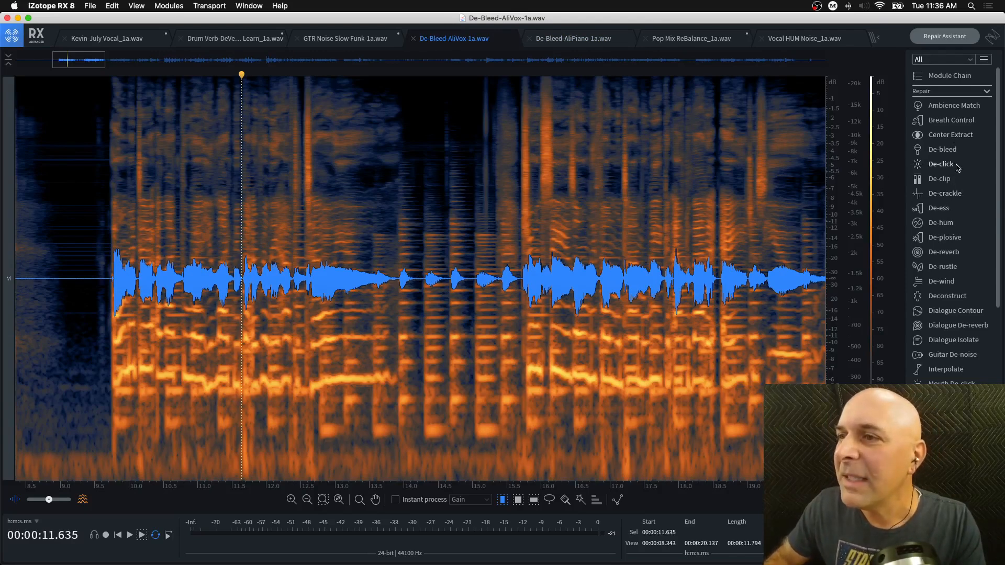
scroll(958, 172, down, 1)
scroll(962, 170, up, 1)
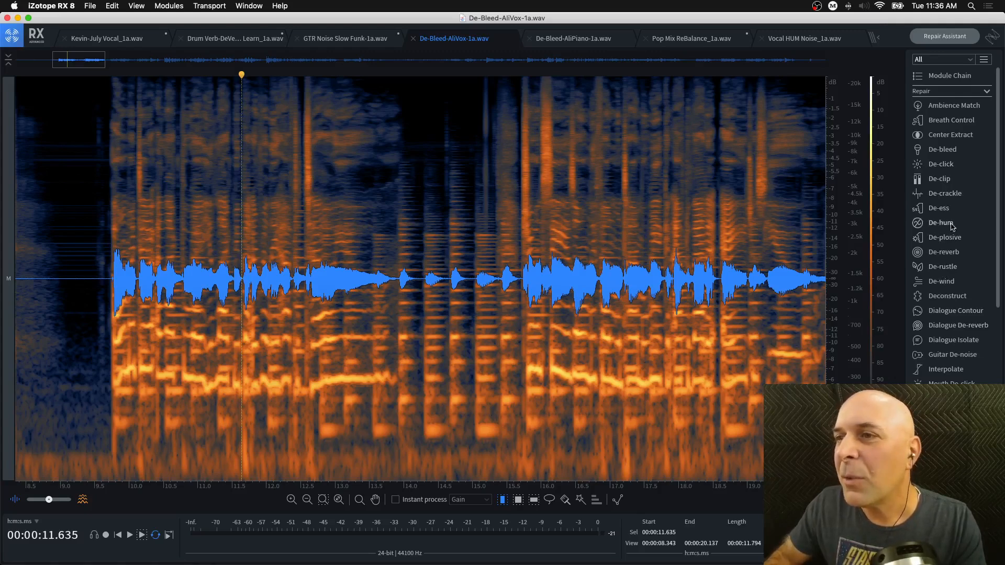
click(942, 150)
drag(675, 113, 692, 141)
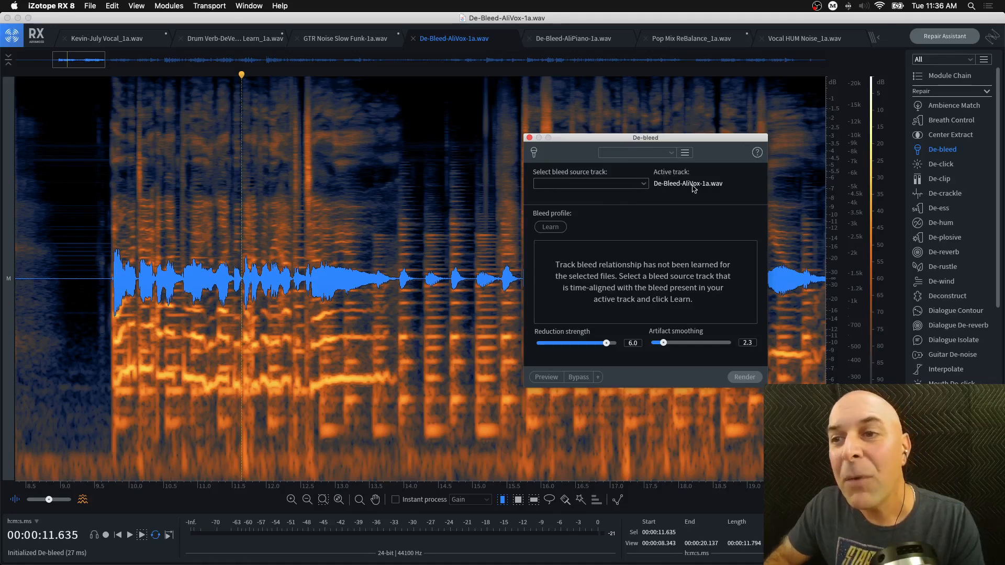
Step: Choose De-Bleed-AliPiano-1a.wav as the bleed source track and learn the bleed profile from it
click(642, 184)
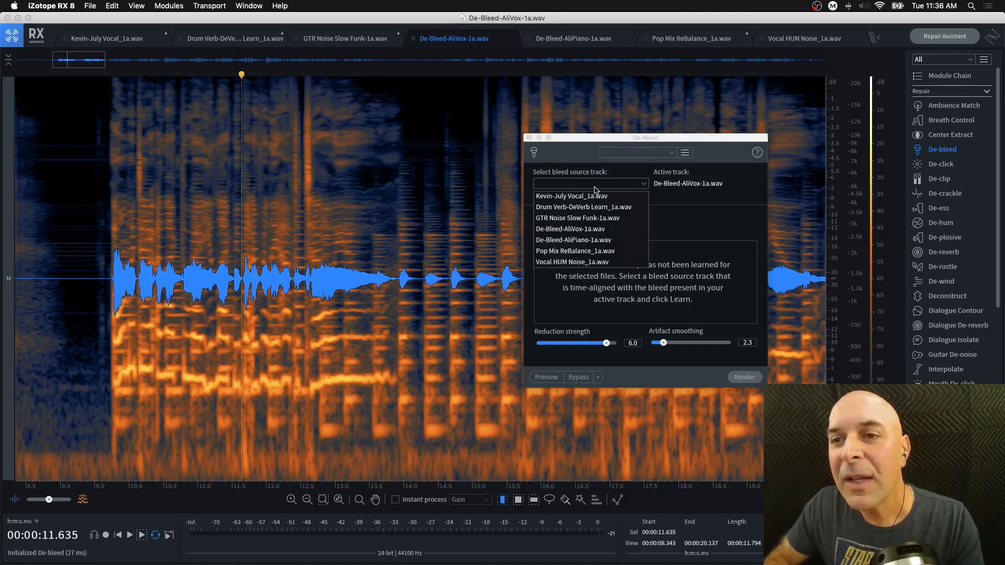
click(578, 241)
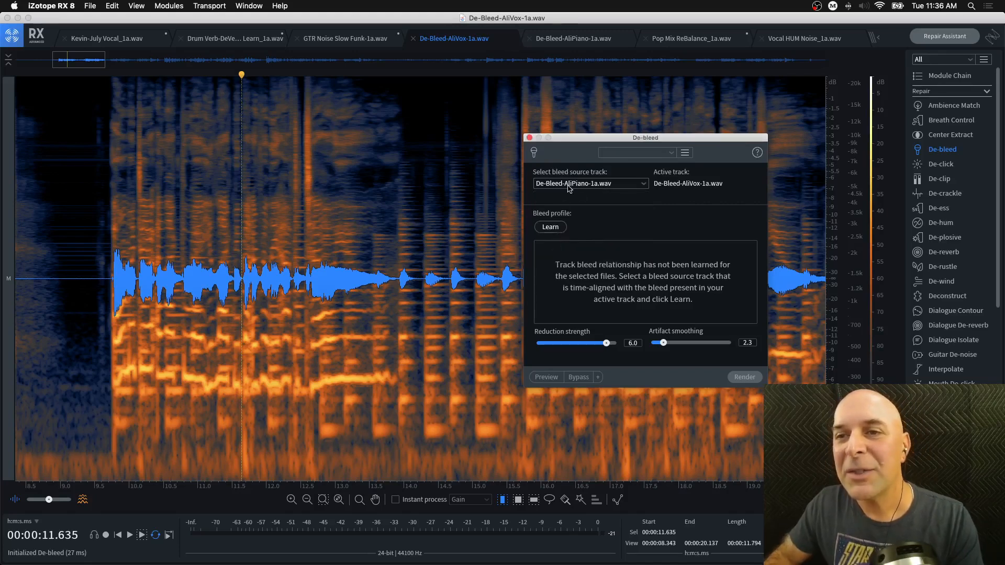
click(551, 227)
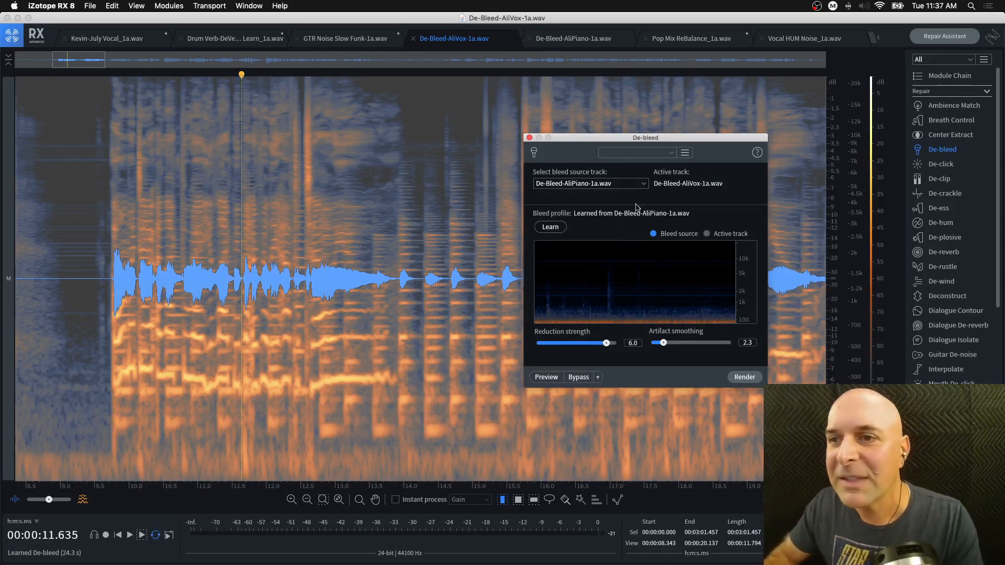
drag(662, 138, 713, 136)
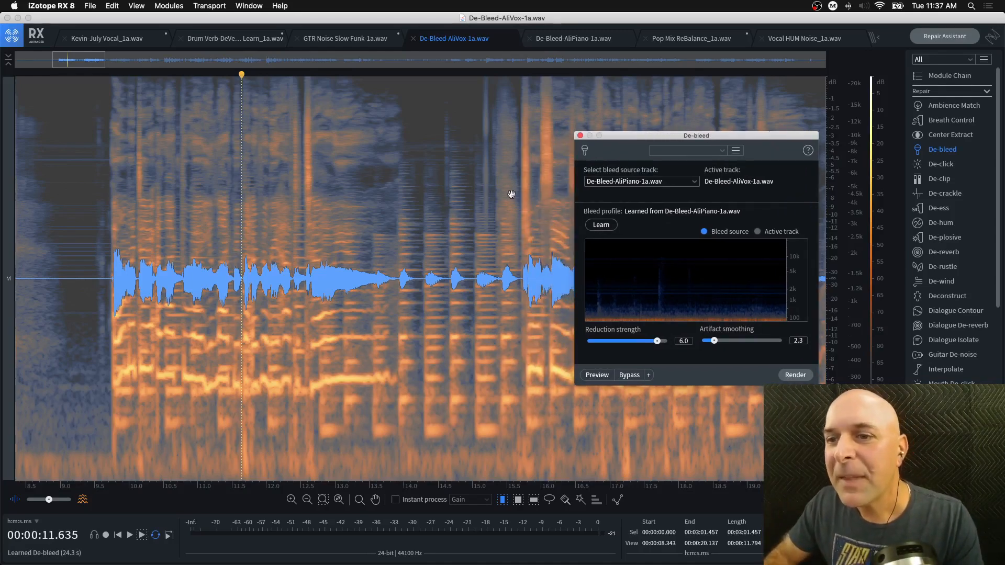
Step: Play the unprocessed vocal from 11.642 s and preview the De-bleed result from the same point for comparison
click(112, 269)
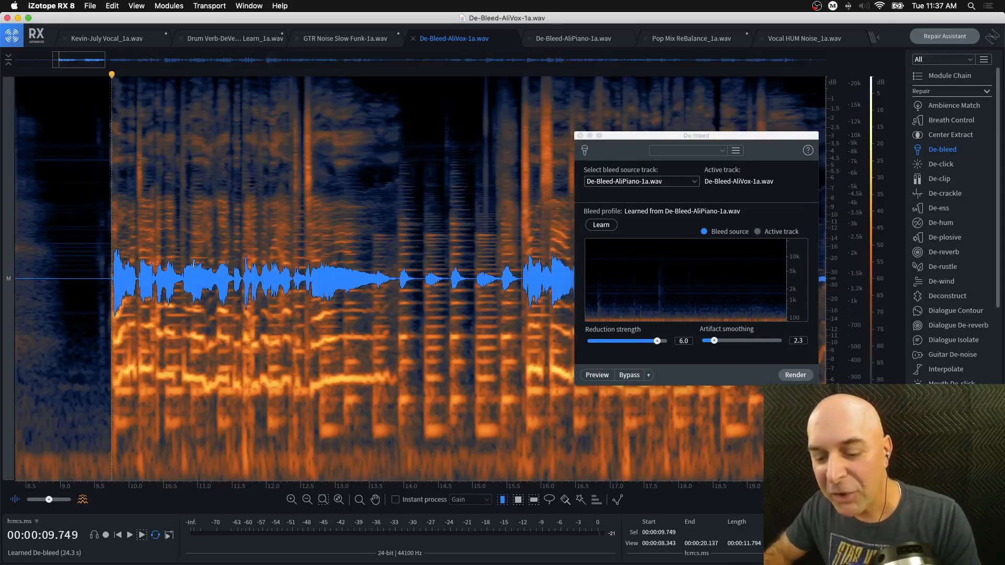
click(242, 271)
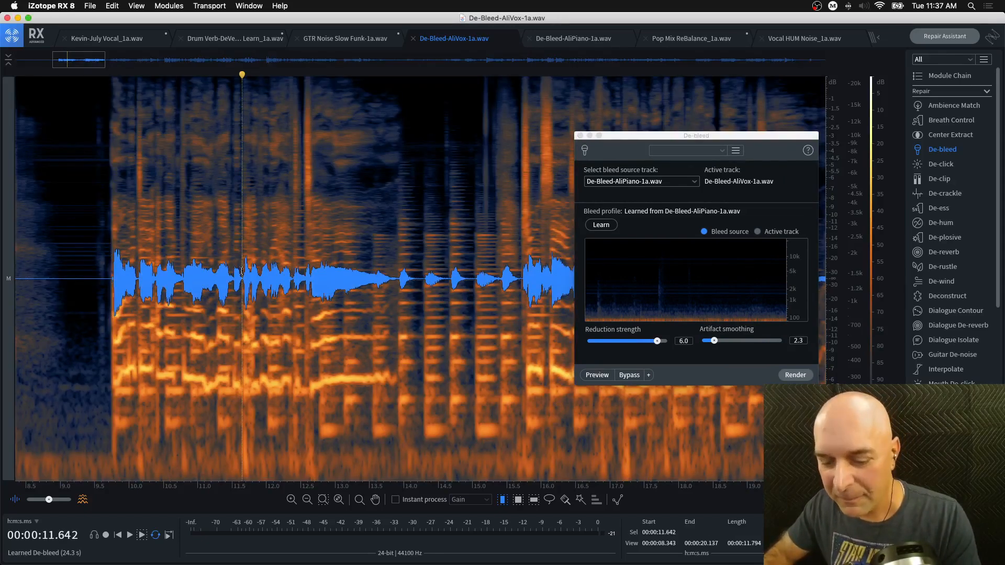
key(space)
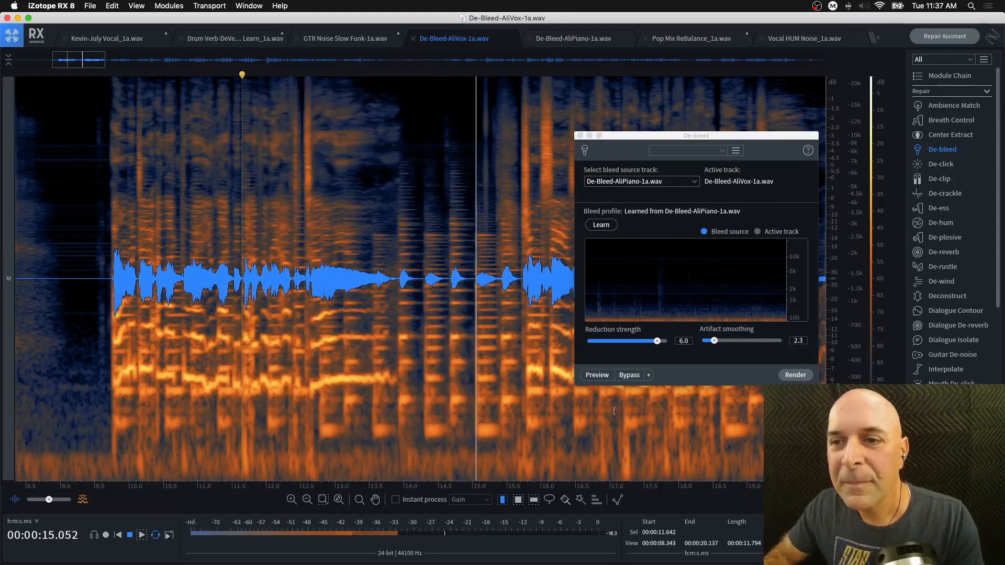
key(space)
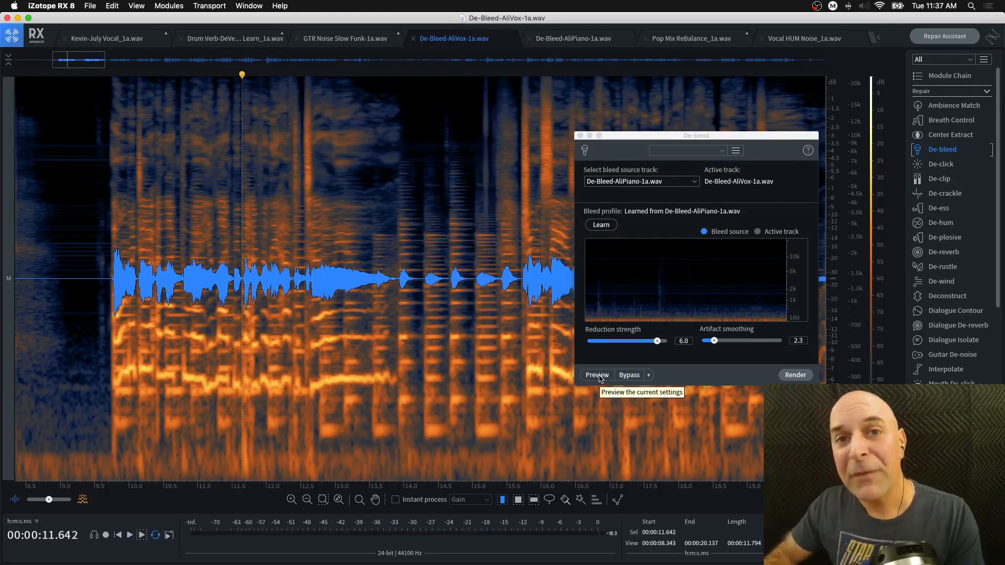
click(599, 378)
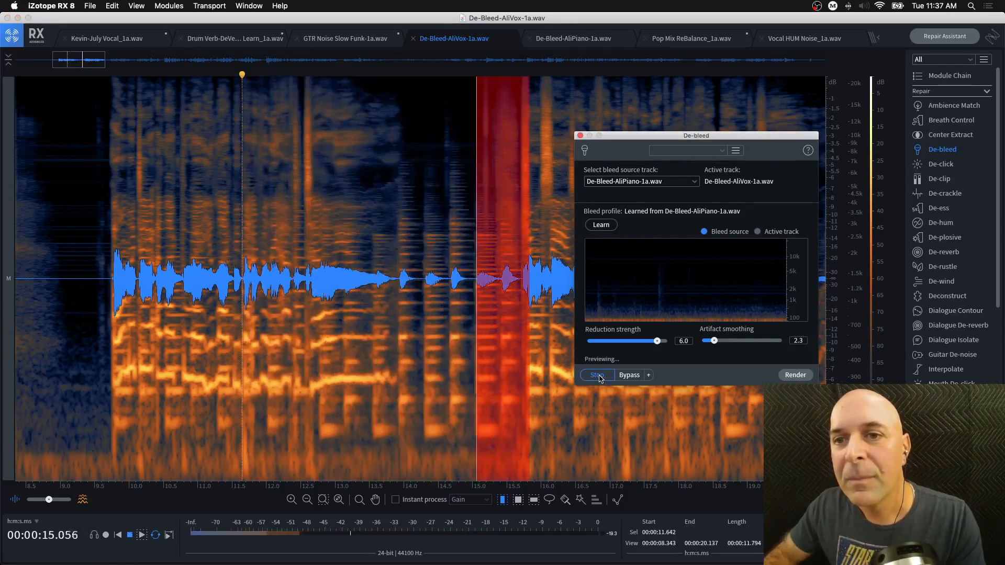
click(599, 378)
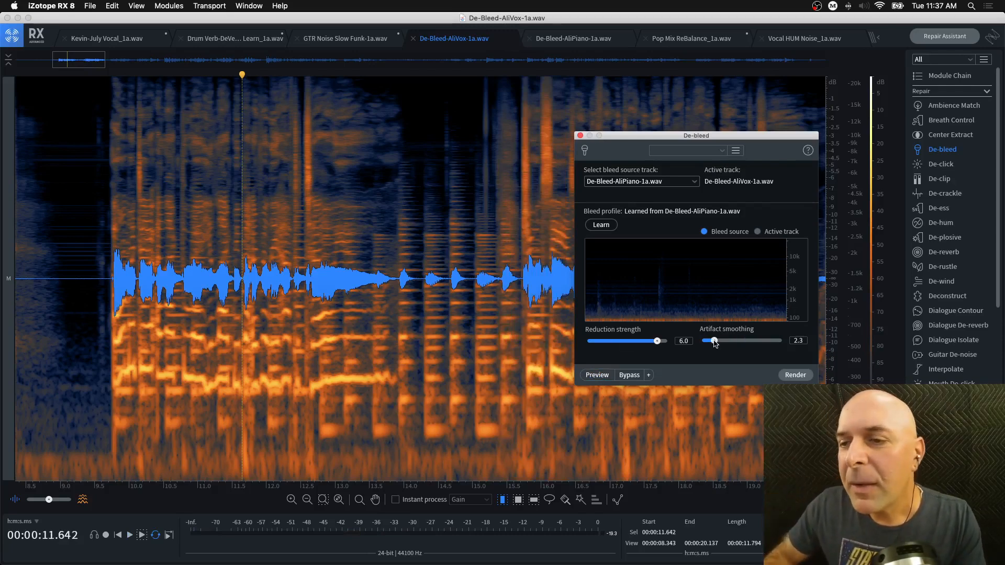
Step: Set De-bleed's artifact smoothing to 5.5 and reduction strength to 6.7, and preview the result
drag(716, 343, 732, 343)
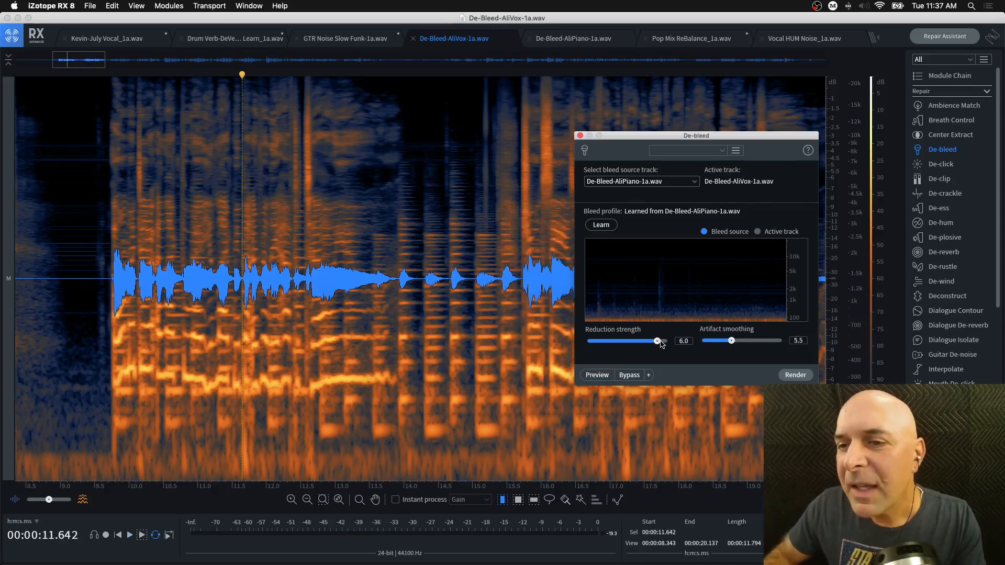
drag(662, 344, 663, 343)
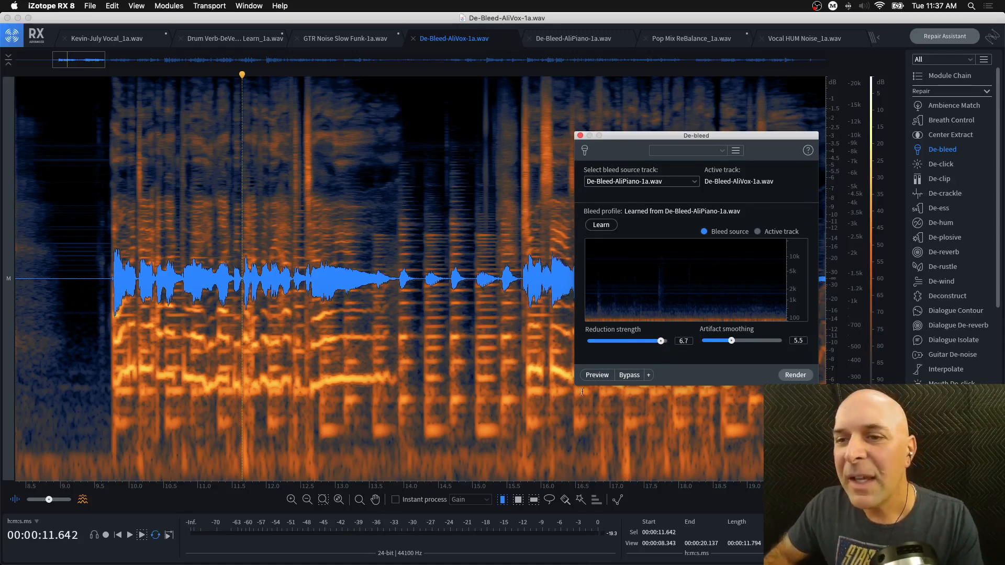
click(594, 375)
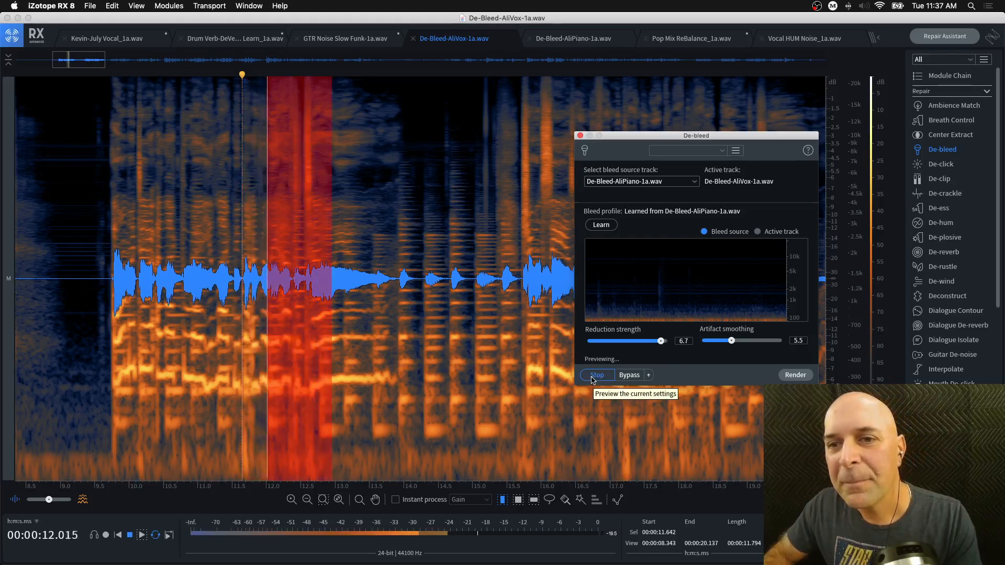
click(596, 375)
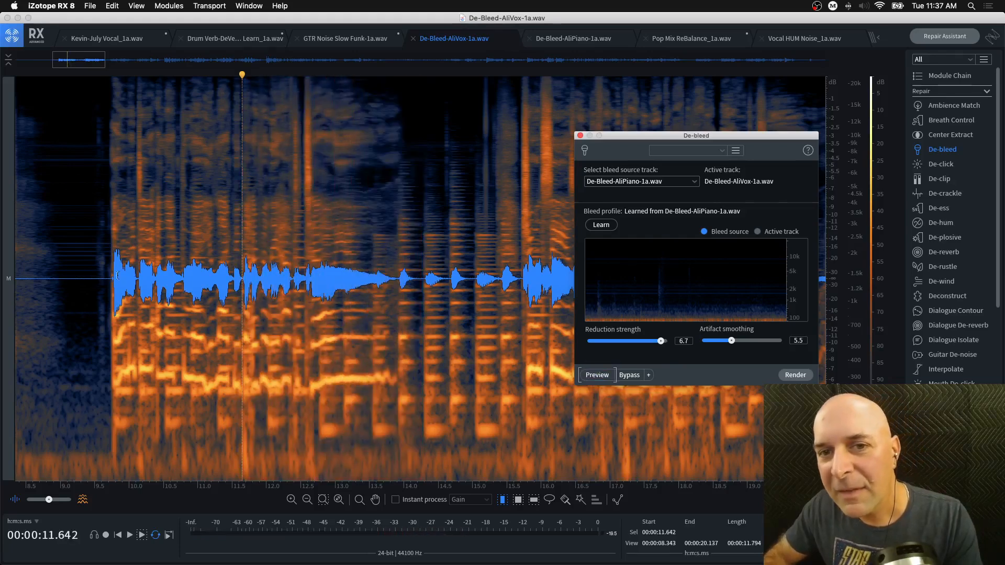
Step: Compare the original vocal with the De-bleed preview by playing both from 9.745 s
click(116, 276)
key(space)
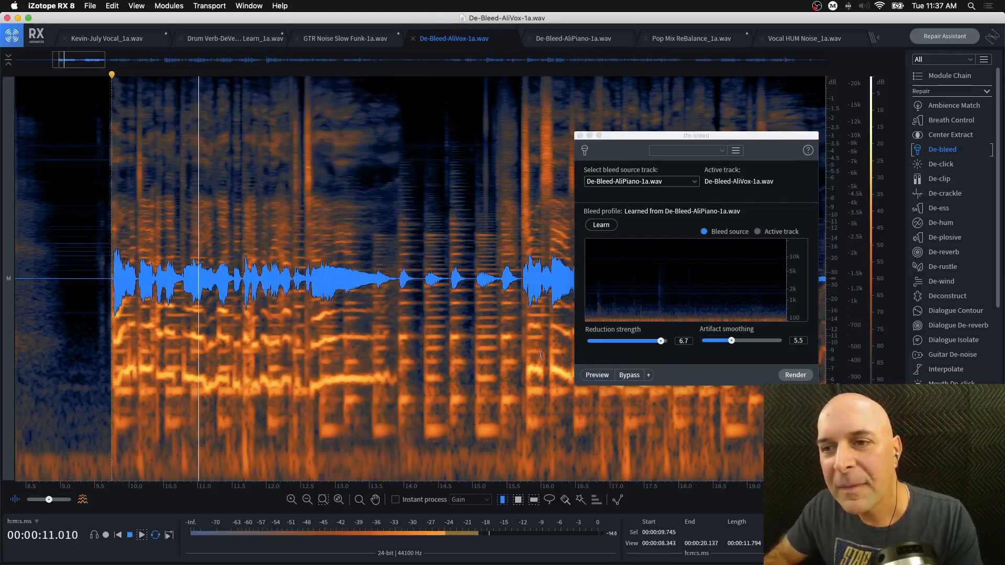
key(space)
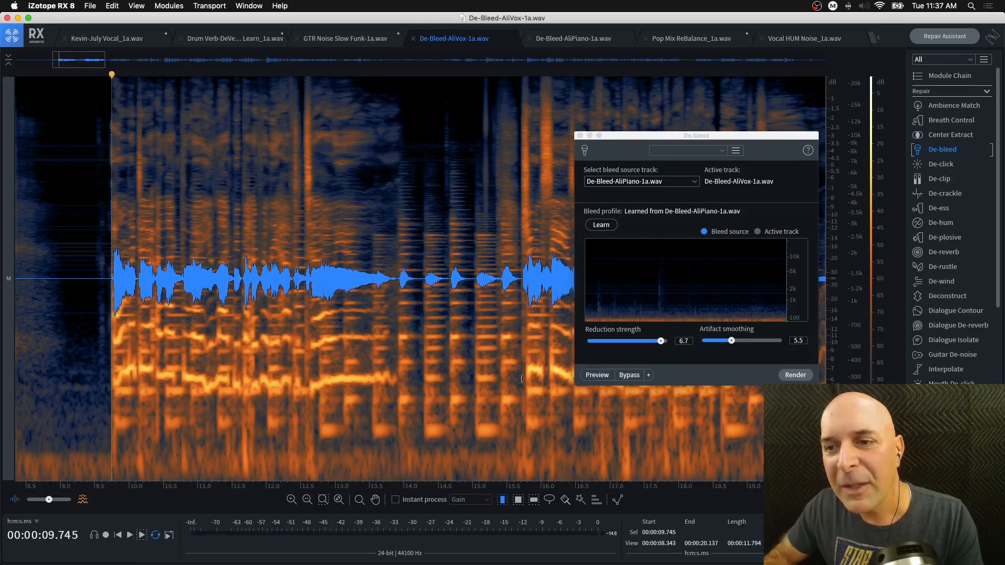
click(599, 377)
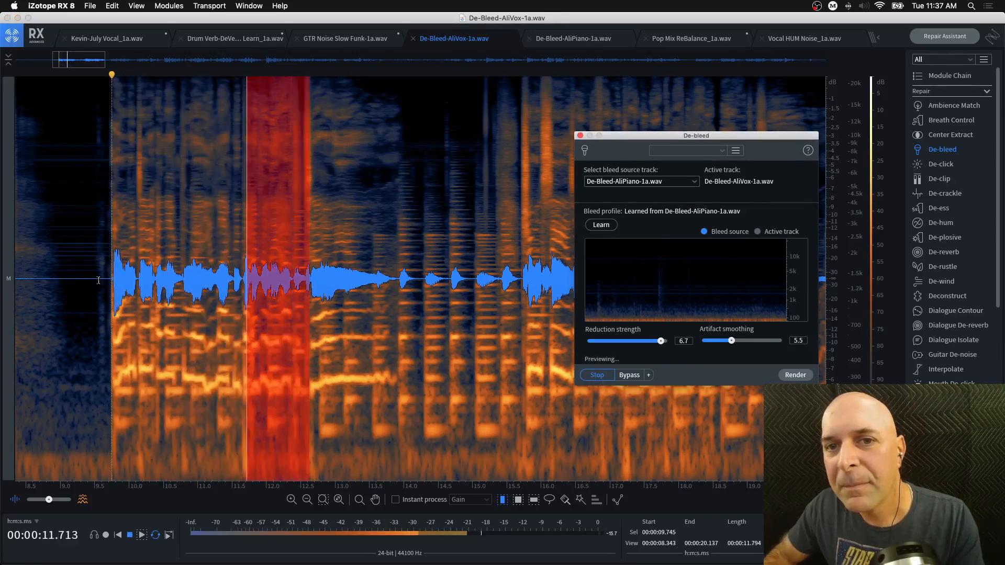
key(space)
Step: Select the vocal passage from about 9.710 s to 15.665 s and render De-bleed on it
drag(109, 280, 518, 287)
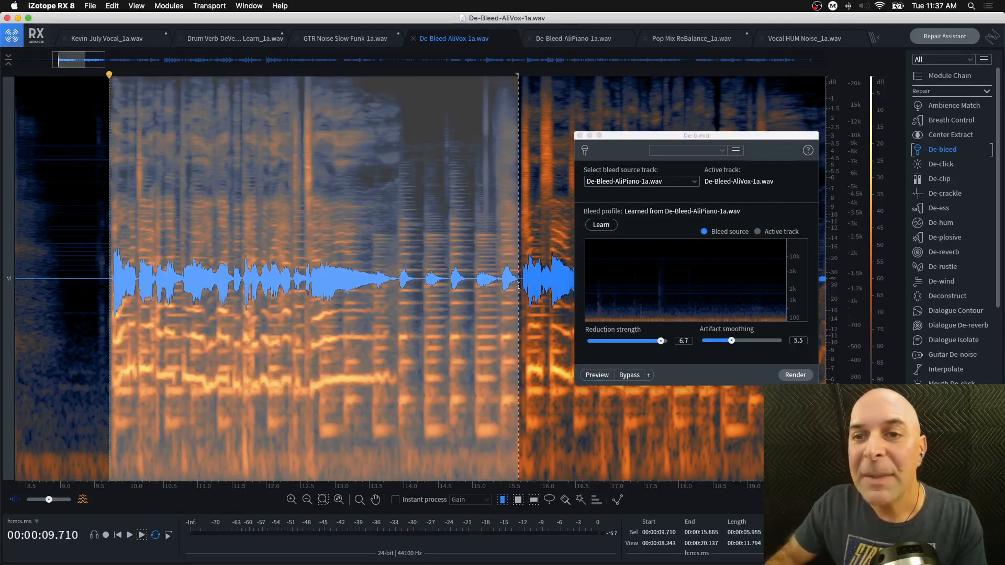
click(791, 376)
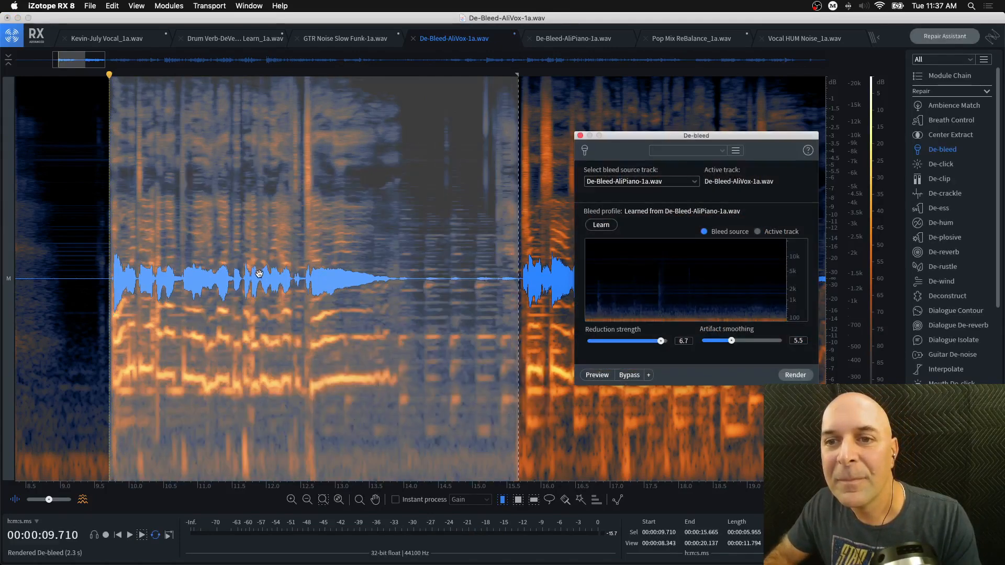
Step: Examine the rendered gap between vocal phrases, marking the range from about 13.946 s to 15.320 s
scroll(259, 274, down, 2)
click(334, 268)
scroll(402, 265, up, 6)
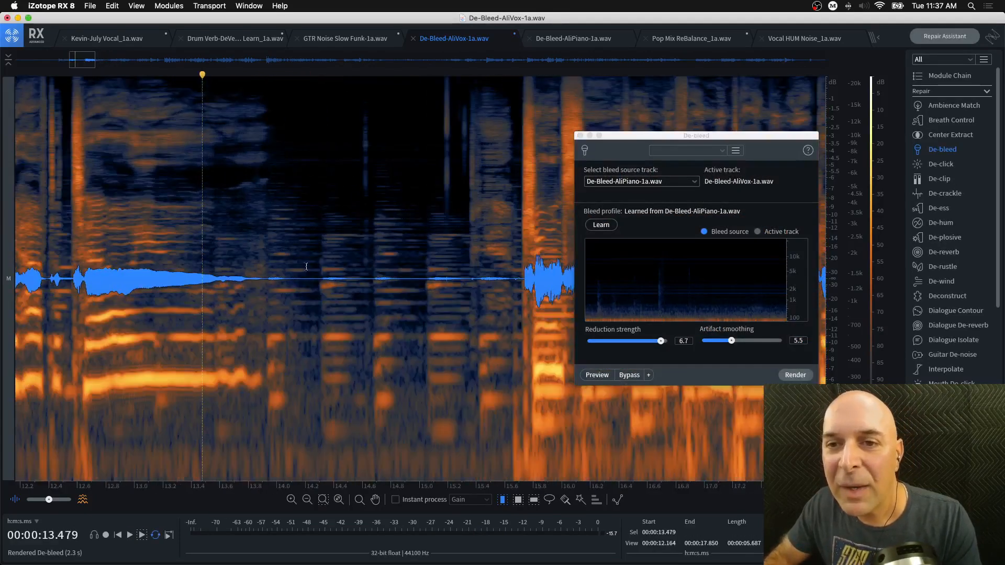
drag(269, 268, 464, 278)
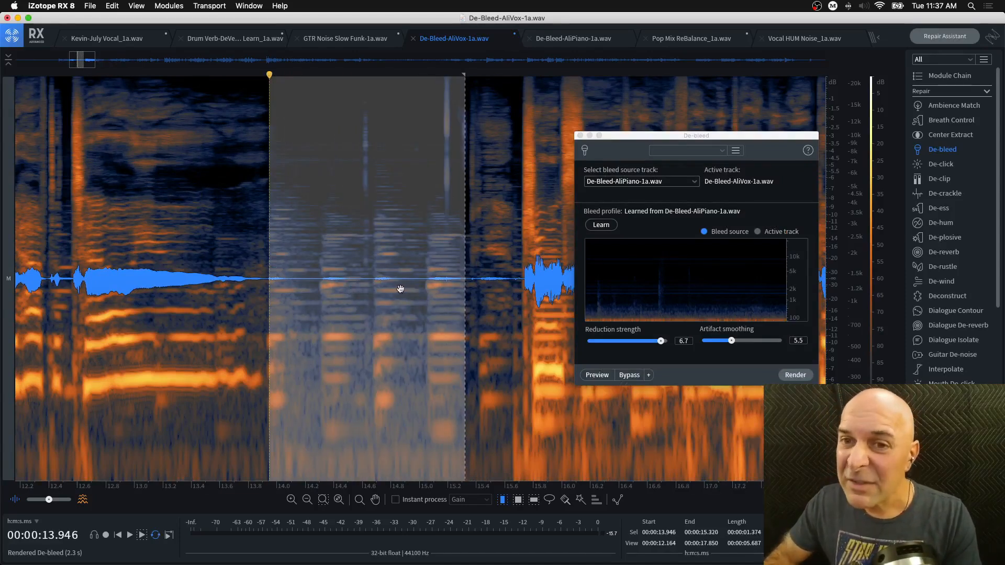
scroll(401, 289, down, 5)
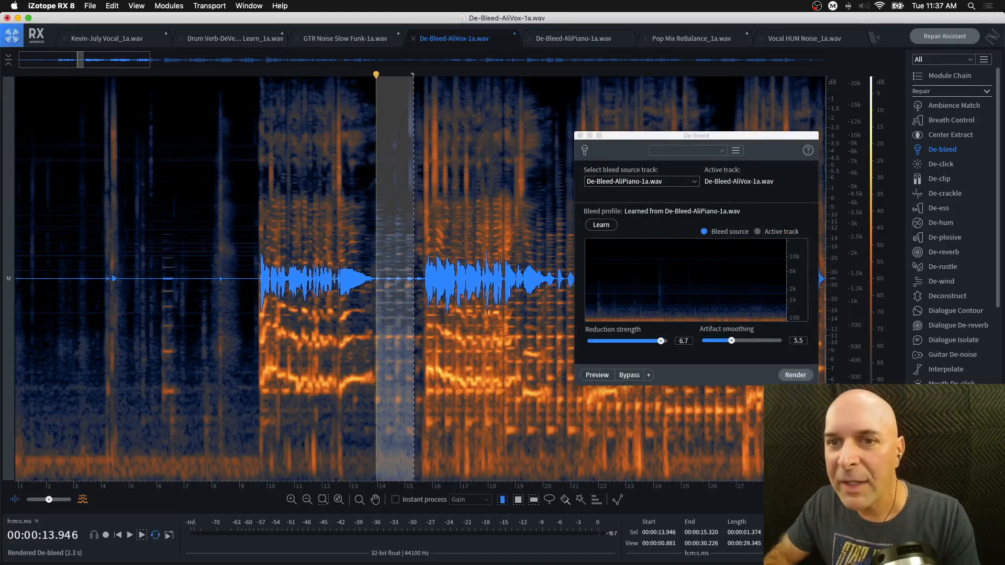
Step: Play the rendered vocal from 10.772 s and compare its spectrogram with the unprocessed passages that follow
scroll(335, 277, up, 3)
click(142, 272)
key(space)
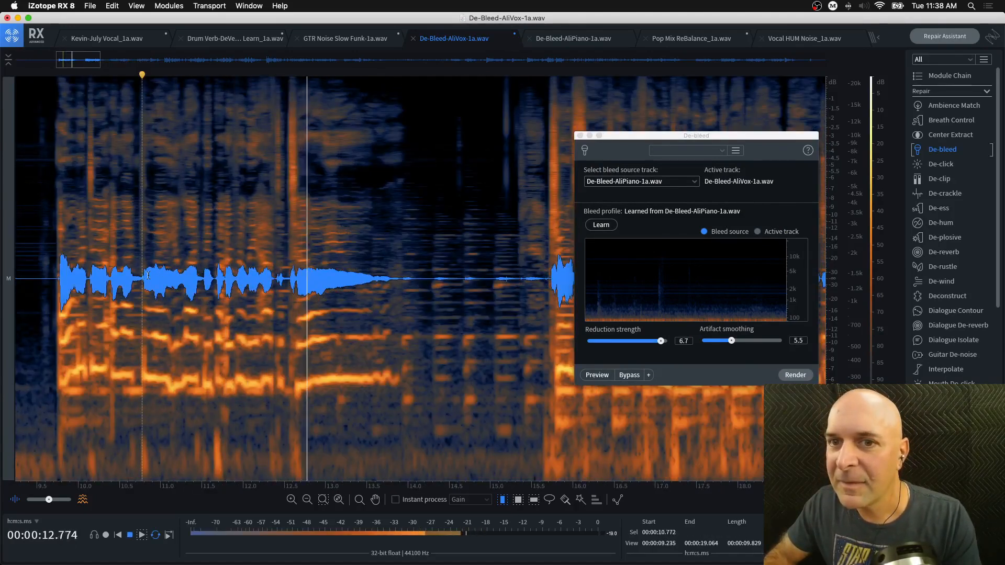
key(space)
scroll(390, 295, down, 4)
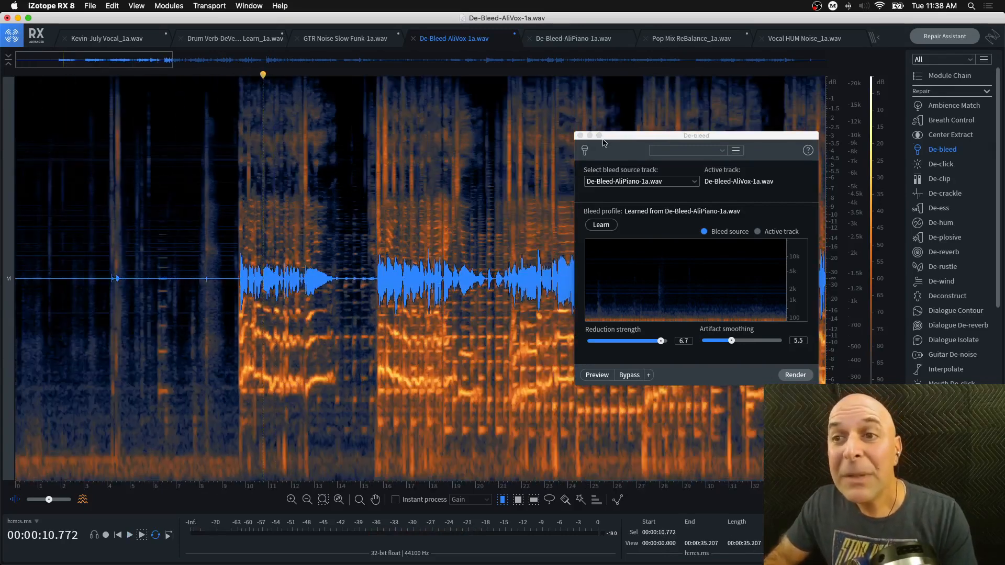
scroll(449, 202, up, 3)
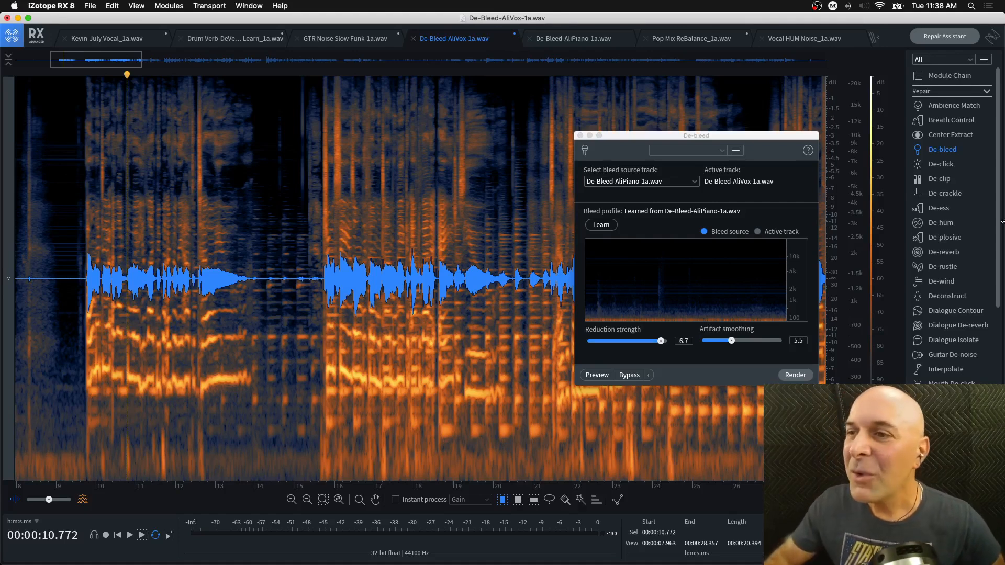
Step: Close the De-bleed module and switch to the Kevin-July Vocal_1a.wav recording
scroll(941, 287, down, 10)
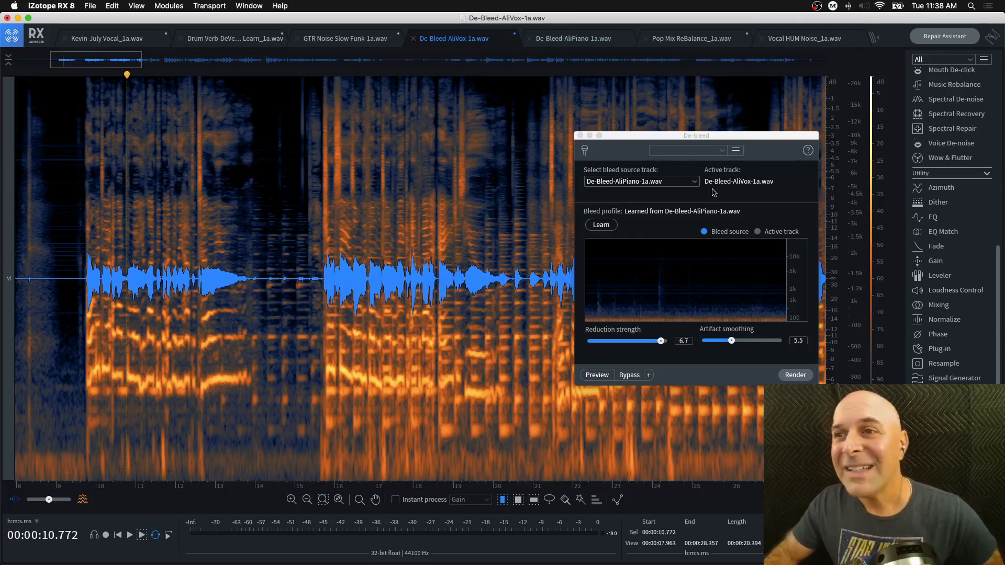
drag(657, 140, 426, 149)
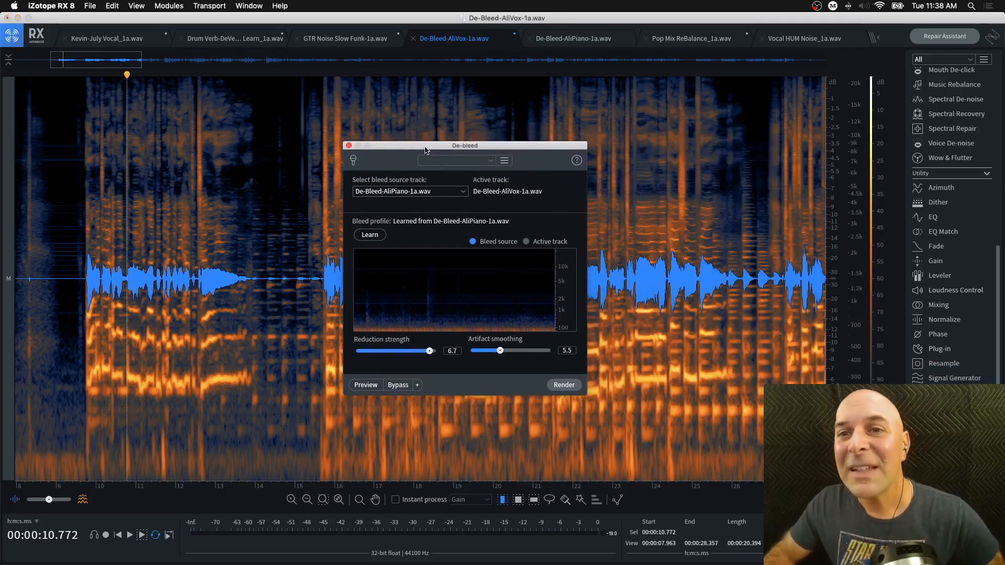
click(348, 146)
click(116, 39)
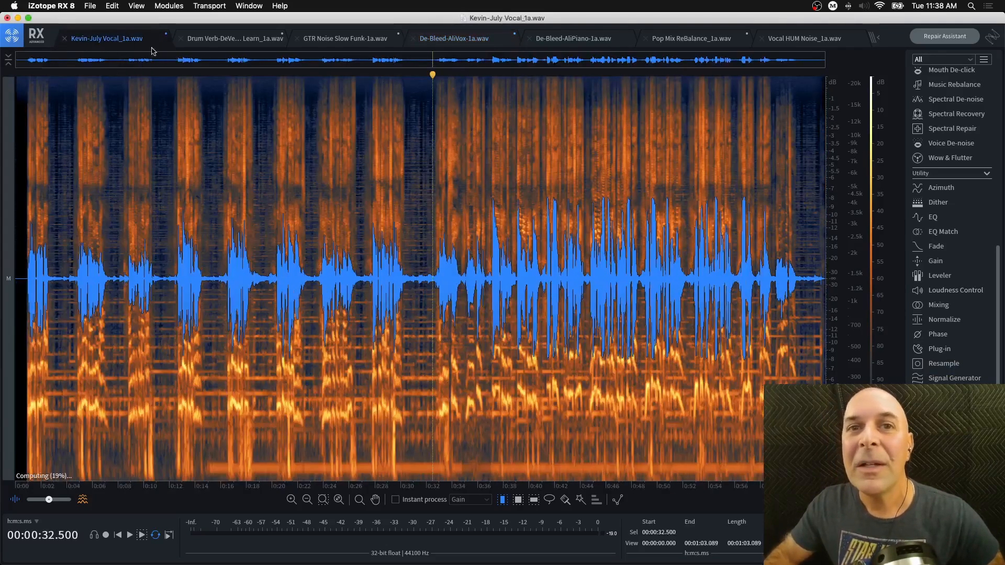